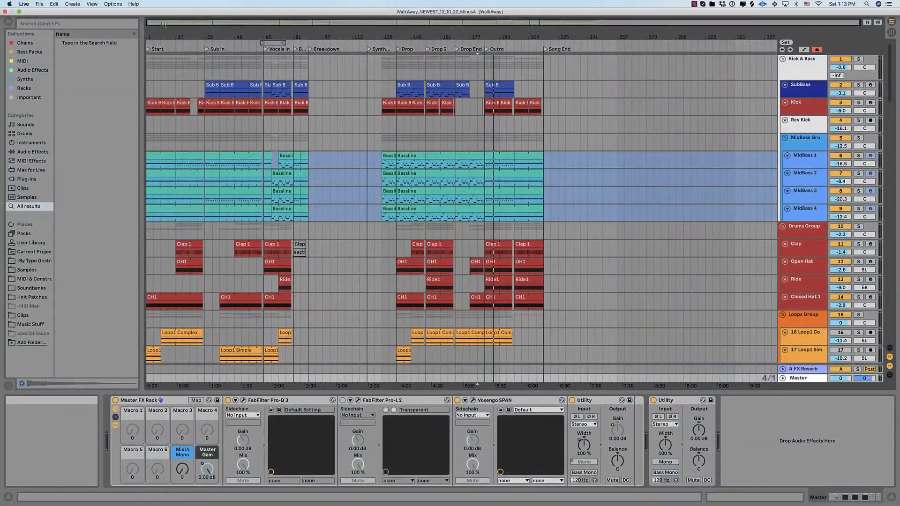
Place the insert marker at bar 33, where the Sub in locator sits
drag(221, 37, 418, 99)
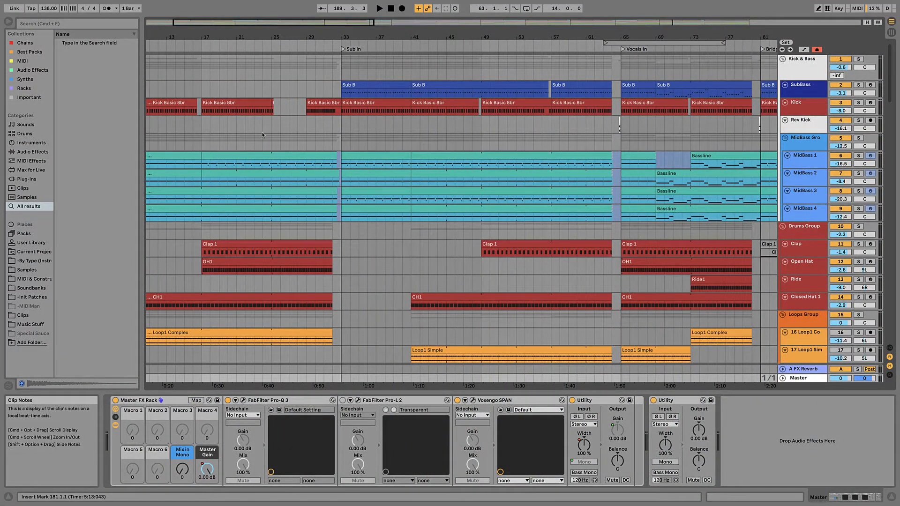
drag(337, 37, 337, 56)
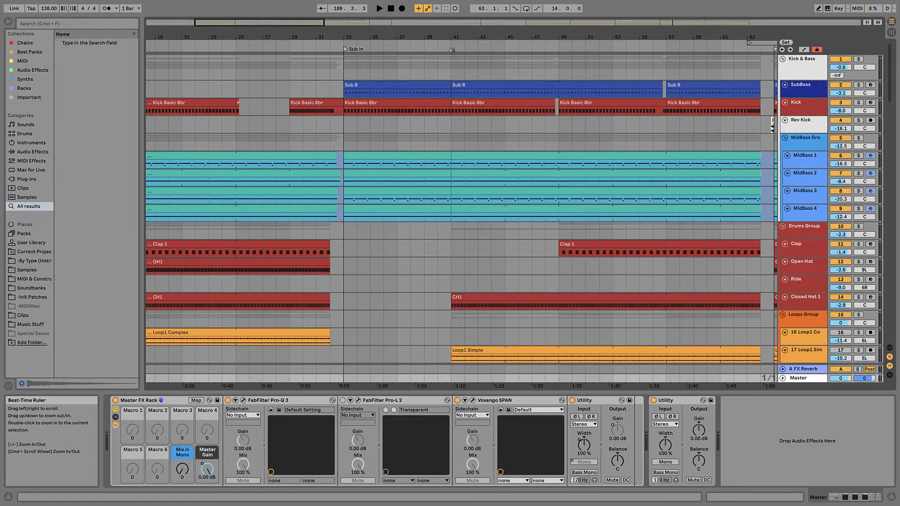
click(345, 62)
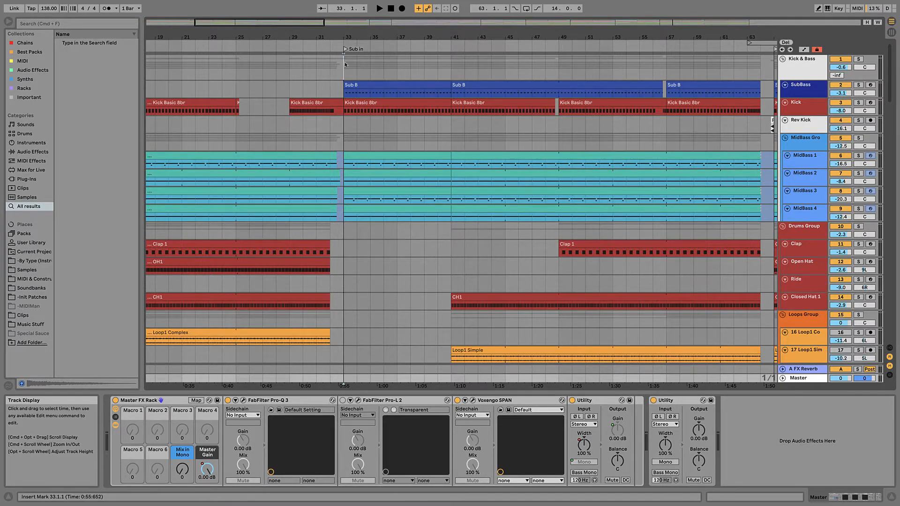
Unfreeze the MidBass 1, MidBass 2, MidBass 3 and MidBass 4 tracks together
click(818, 166)
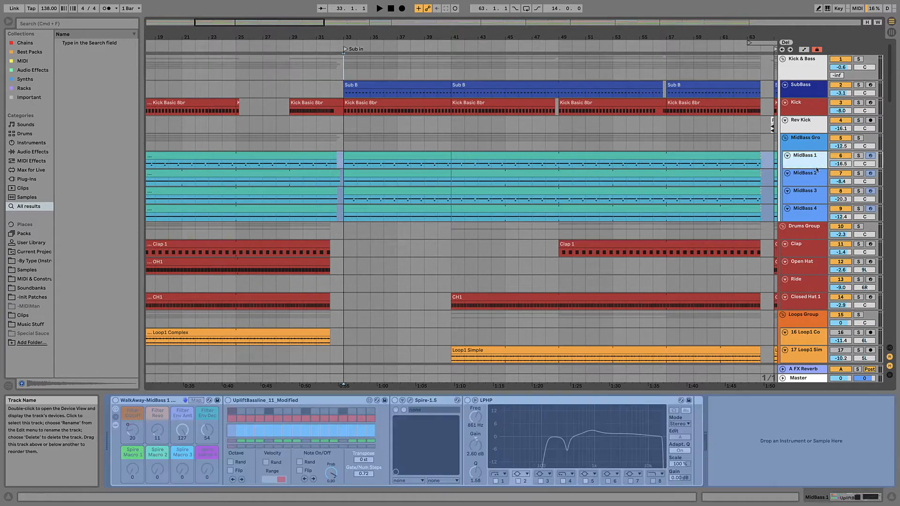
shift+click(805, 214)
right_click(815, 155)
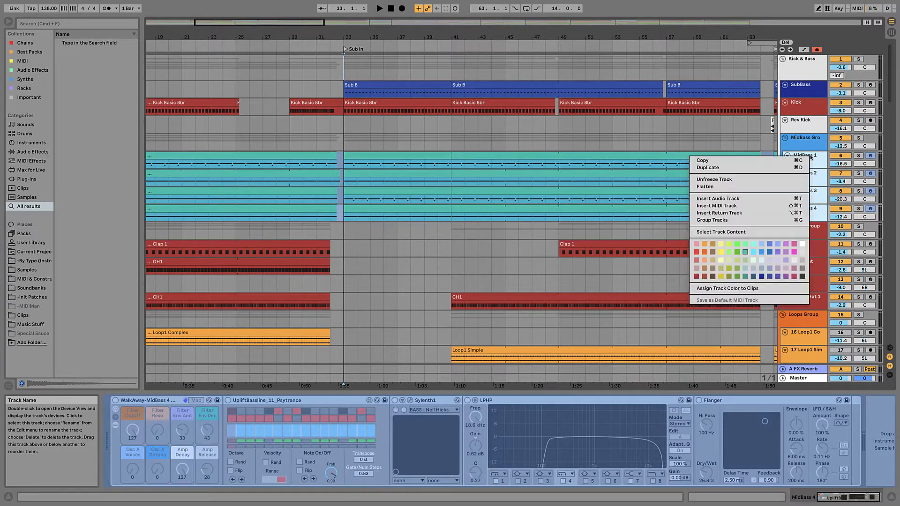
key(Escape)
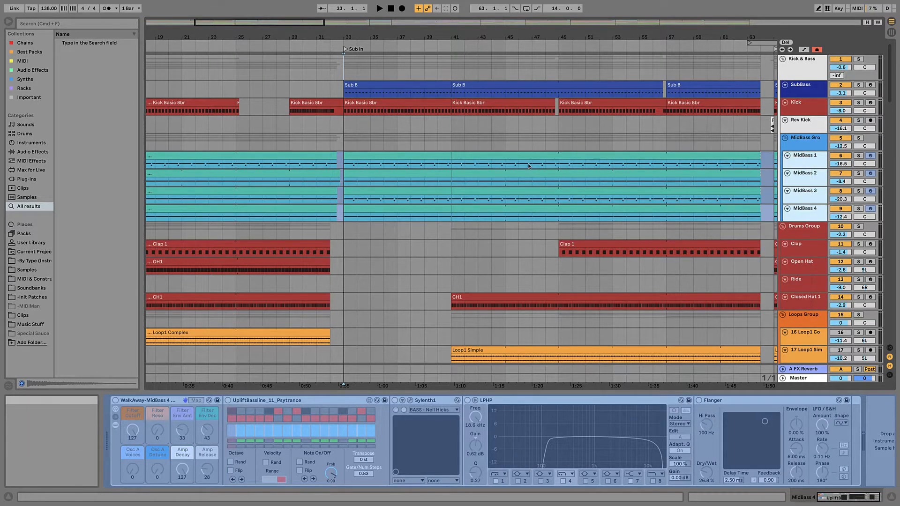
right_click(814, 159)
click(715, 188)
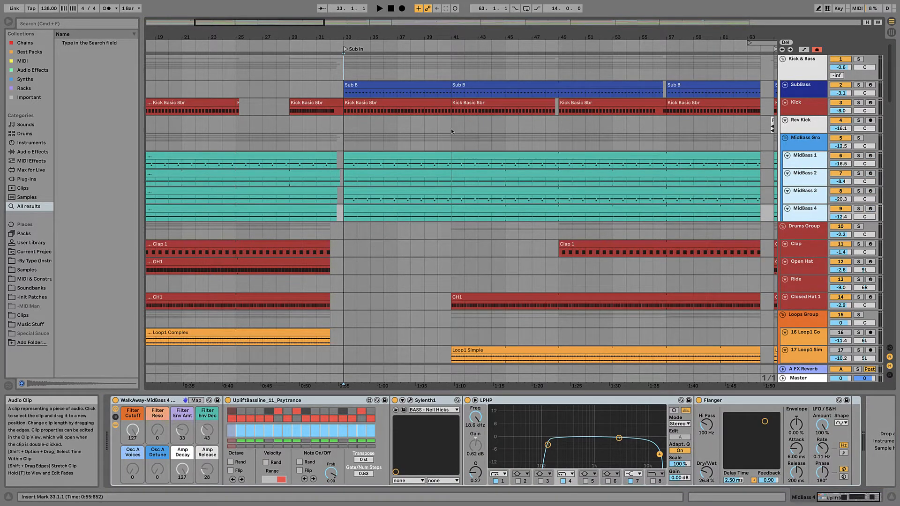
Solo the MidBass group and play it from the Sub in locator at bar 33
click(352, 126)
click(344, 139)
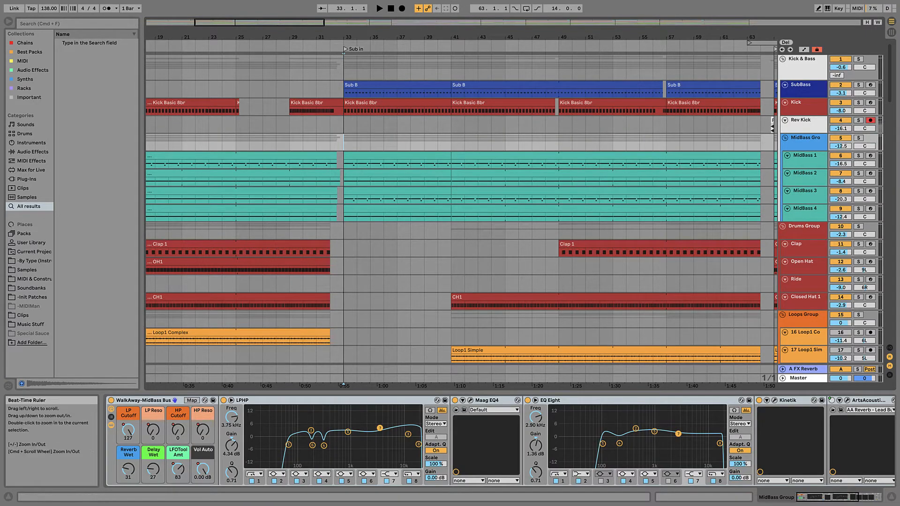
drag(400, 37, 400, 19)
drag(329, 19, 323, 36)
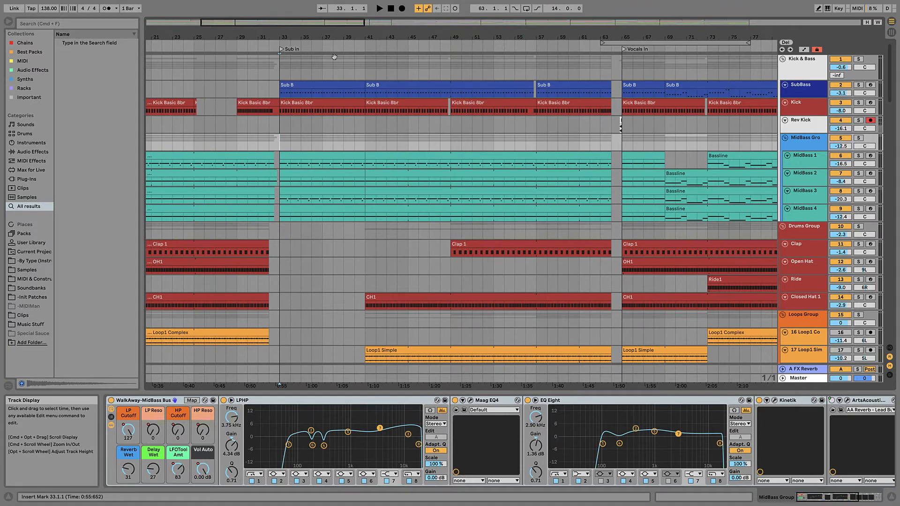
click(280, 66)
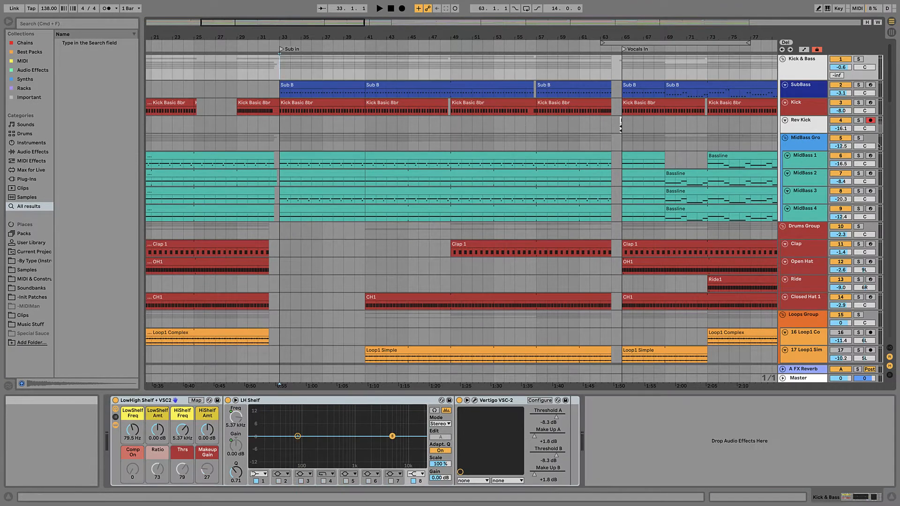
click(859, 138)
key(space)
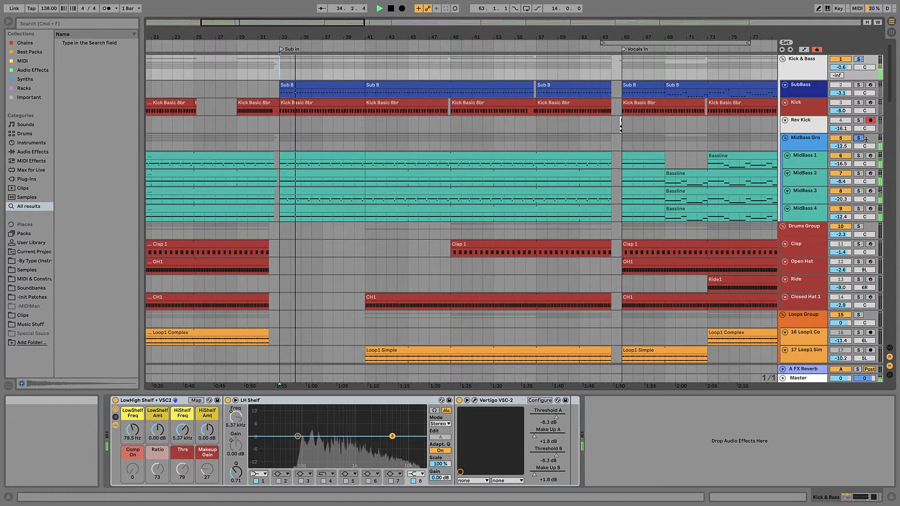
Add the Kick and SubBass tracks to the soloed MidBass group while the arrangement plays
click(859, 102)
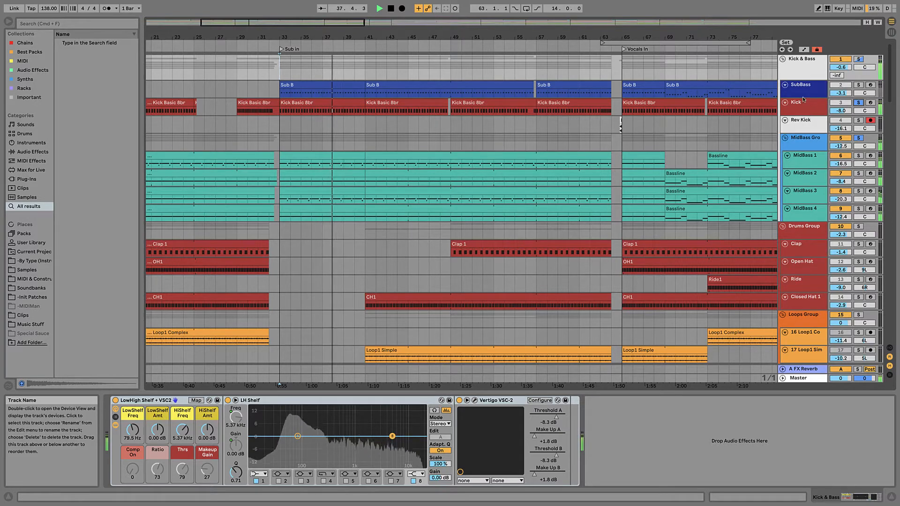
click(475, 401)
click(475, 401)
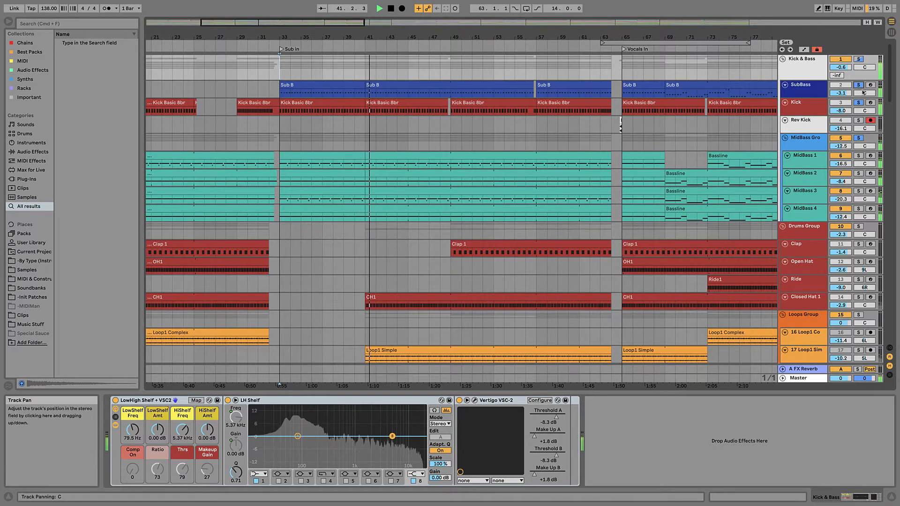
click(858, 85)
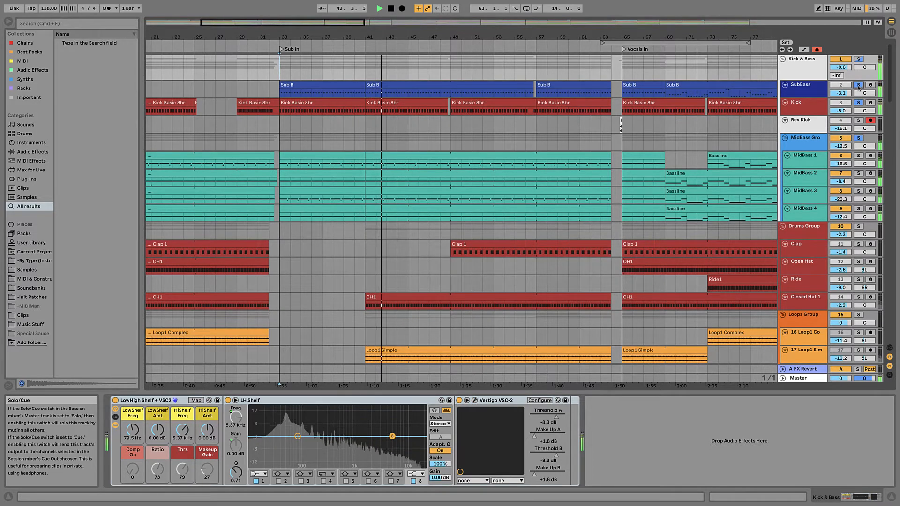
Open the Sub B clip at bar 33 and examine the note spacing within its first beat, marking 1.1.2 to 1.2.1
double_click(329, 88)
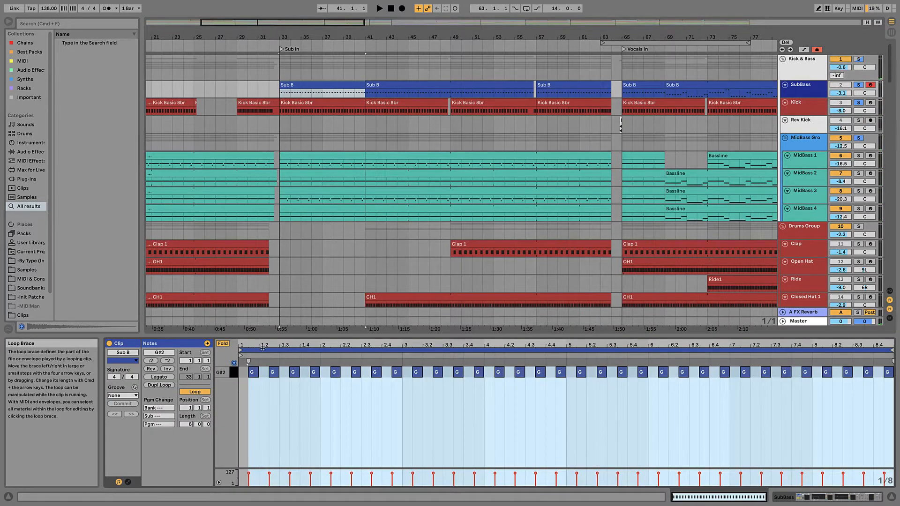
drag(267, 345, 331, 391)
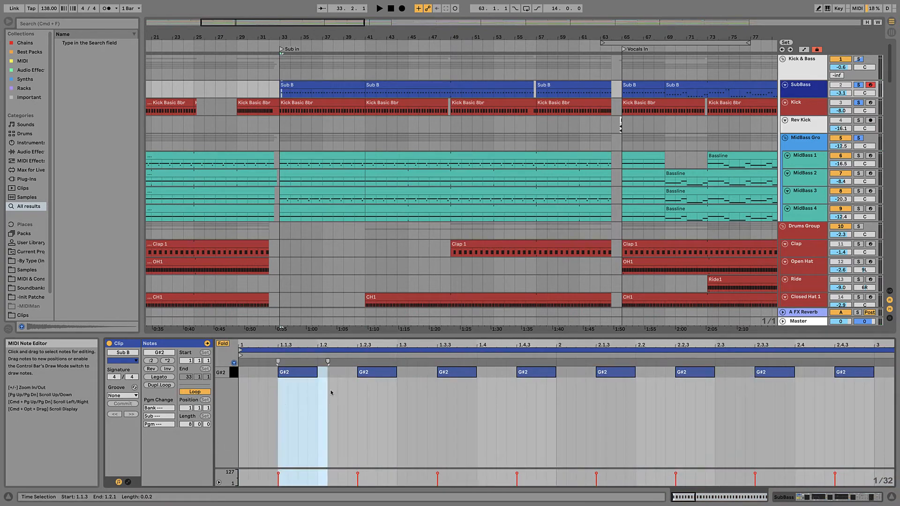
click(331, 393)
drag(260, 400, 267, 402)
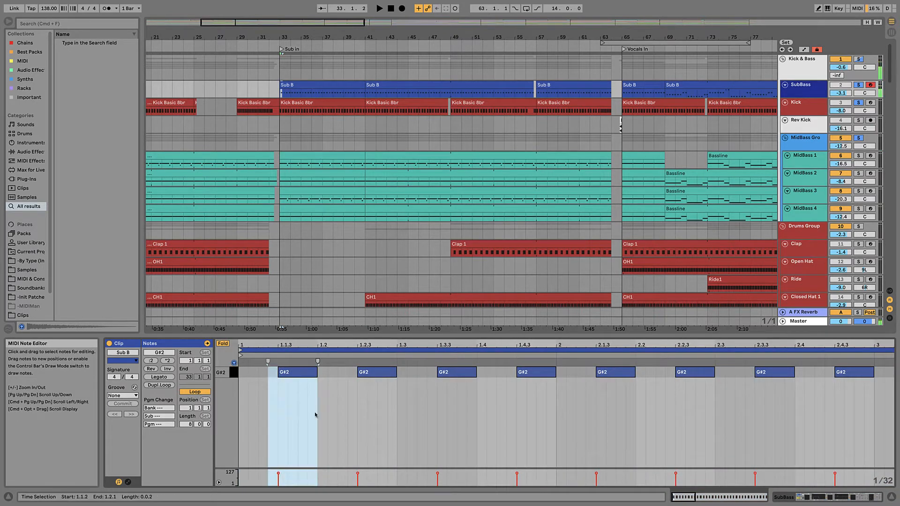
Return the insert marker to bar 33 and display the MidBass group's device chain
click(809, 146)
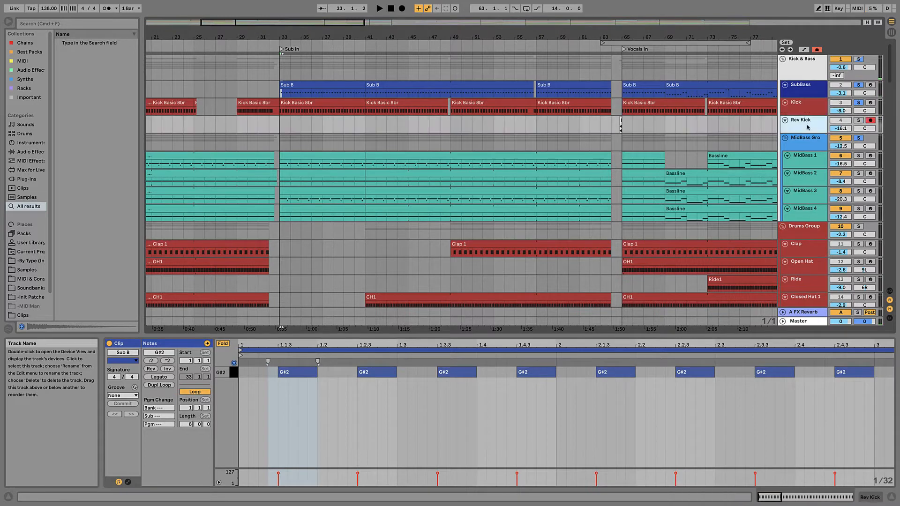
click(647, 139)
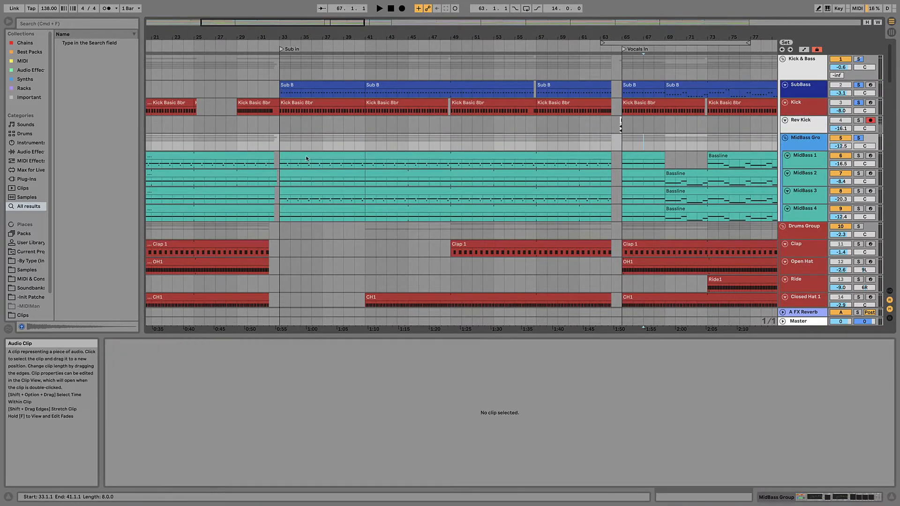
click(270, 144)
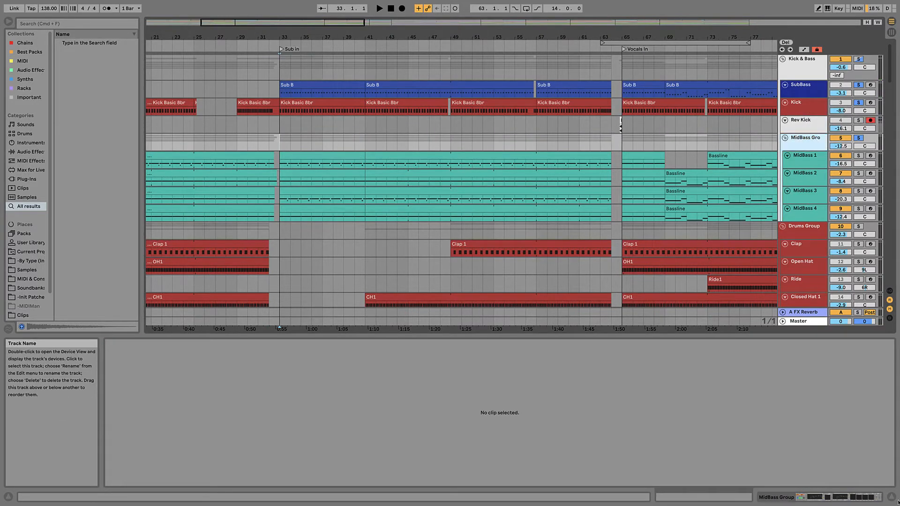
double_click(813, 140)
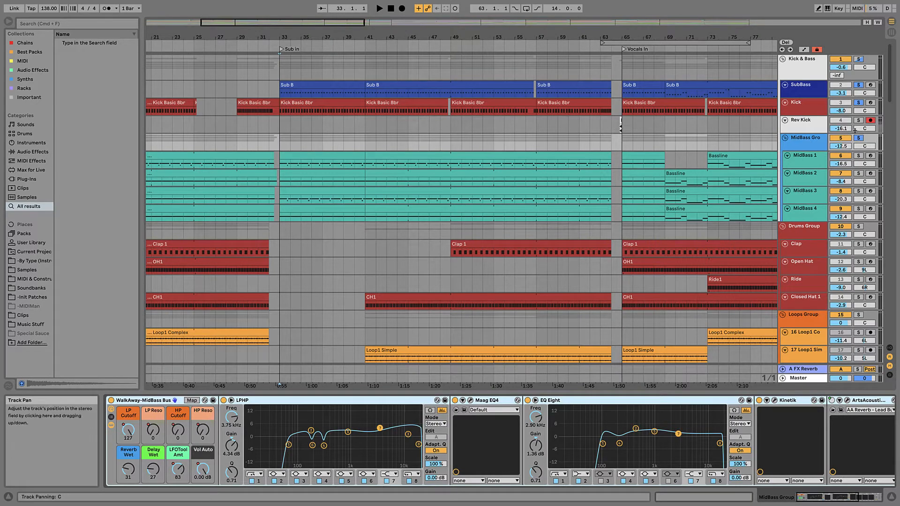
Play the MidBass group alone from bar 33, examine its spectrum in the Master's Voxengo SPAN, then enlarge and close the analyzer
key(space)
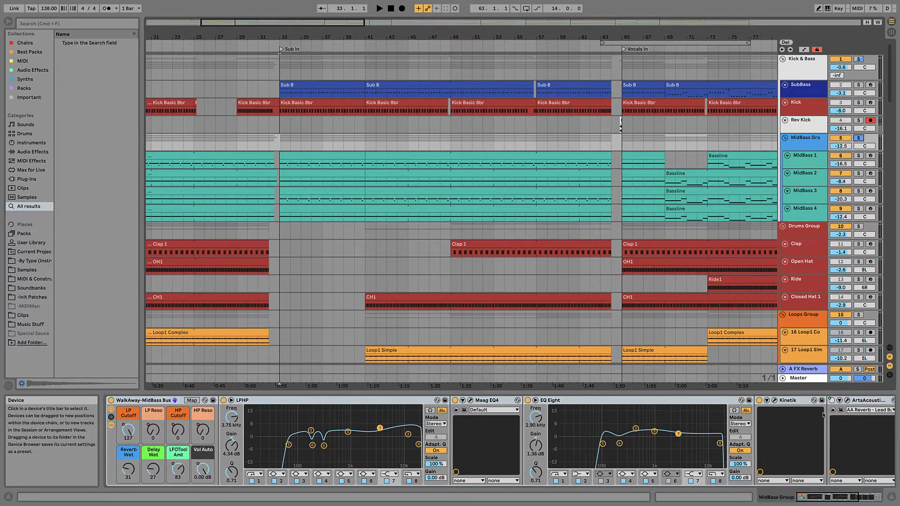
click(807, 380)
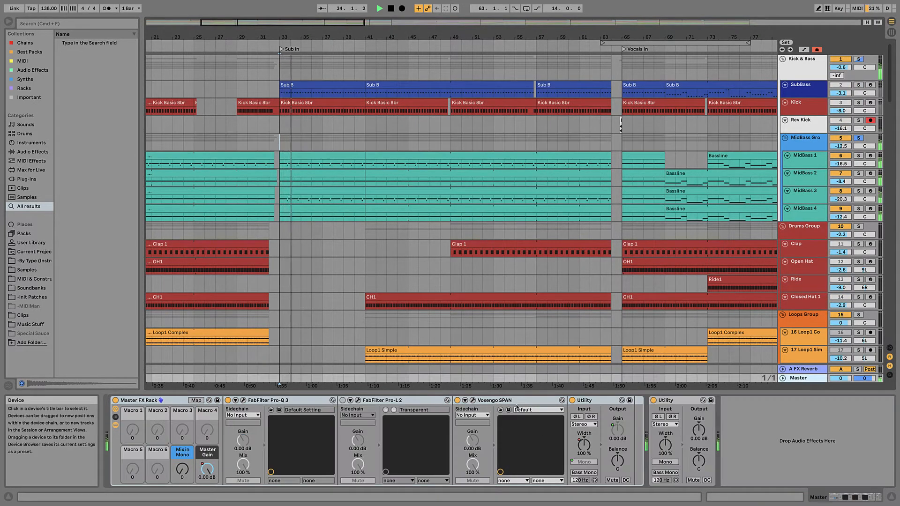
click(473, 400)
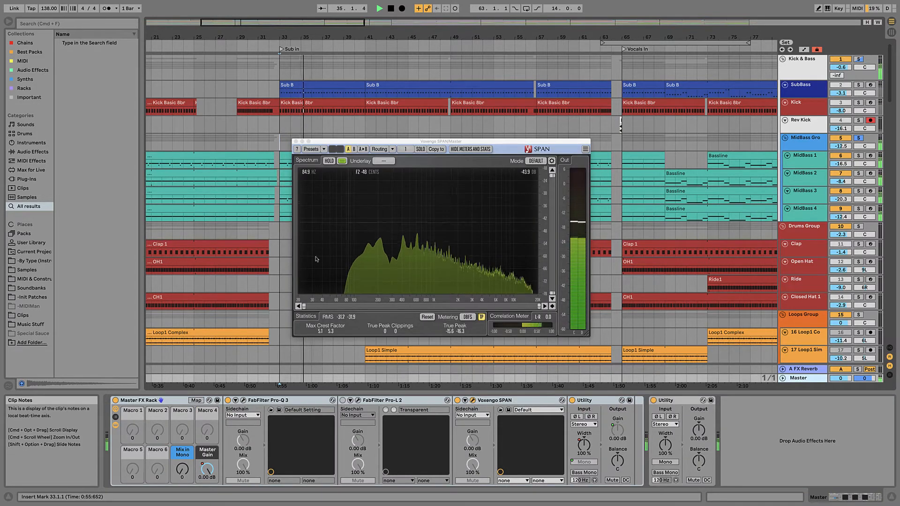
key(space)
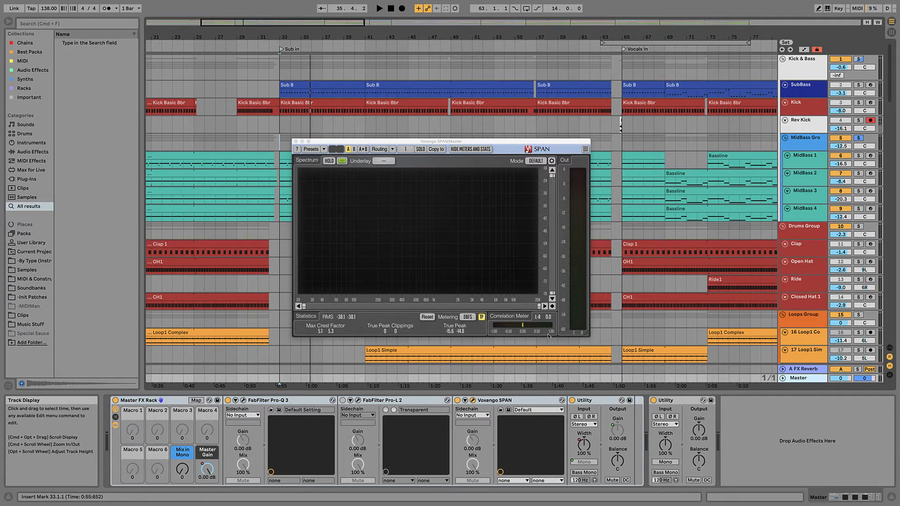
drag(584, 337, 626, 379)
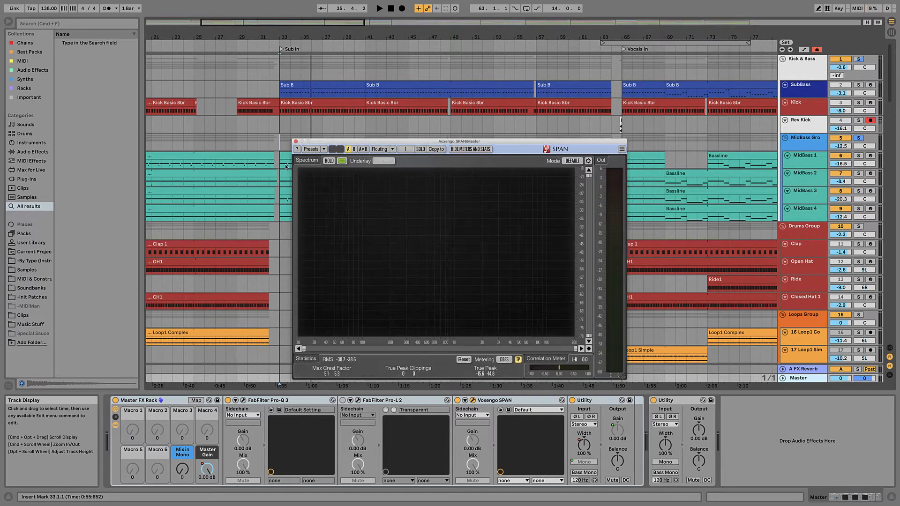
click(295, 141)
Set the insert marker at bar 33 and review the device chains of the four MidBass tracks, ending on MidBass 1
click(280, 129)
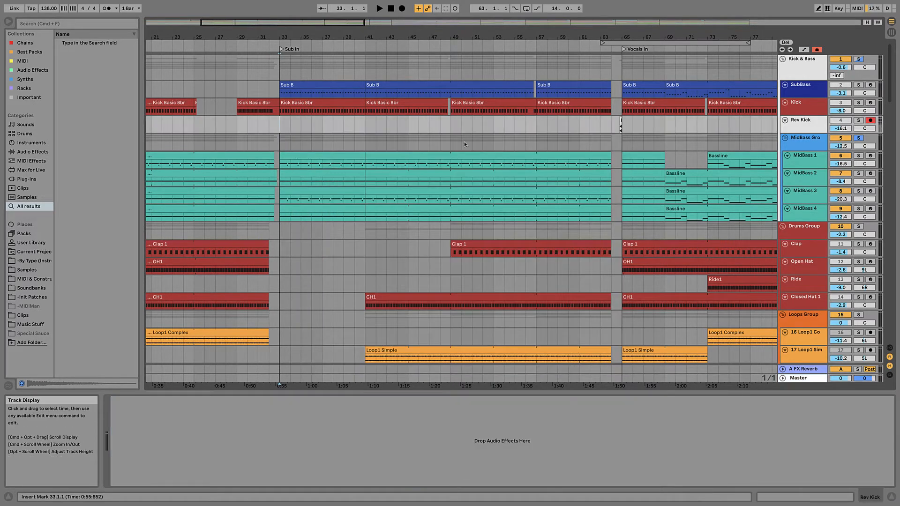
click(804, 165)
click(805, 182)
click(805, 200)
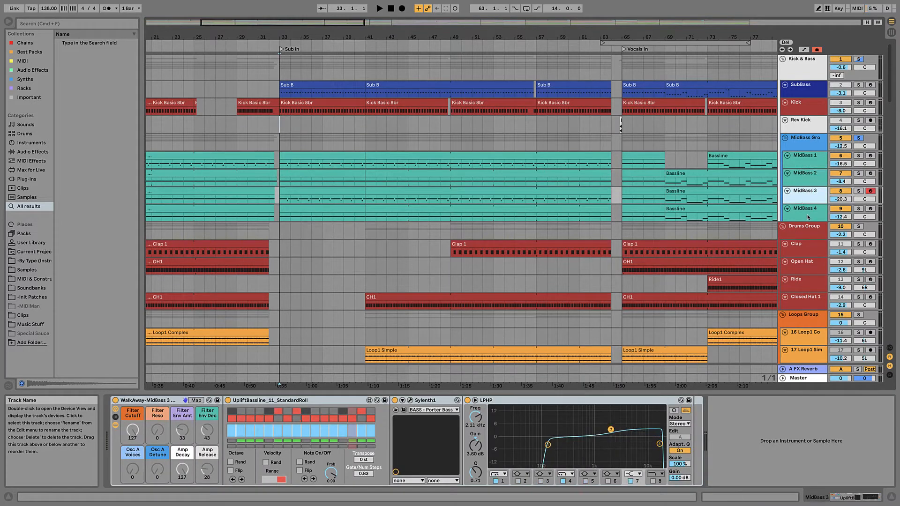
click(805, 210)
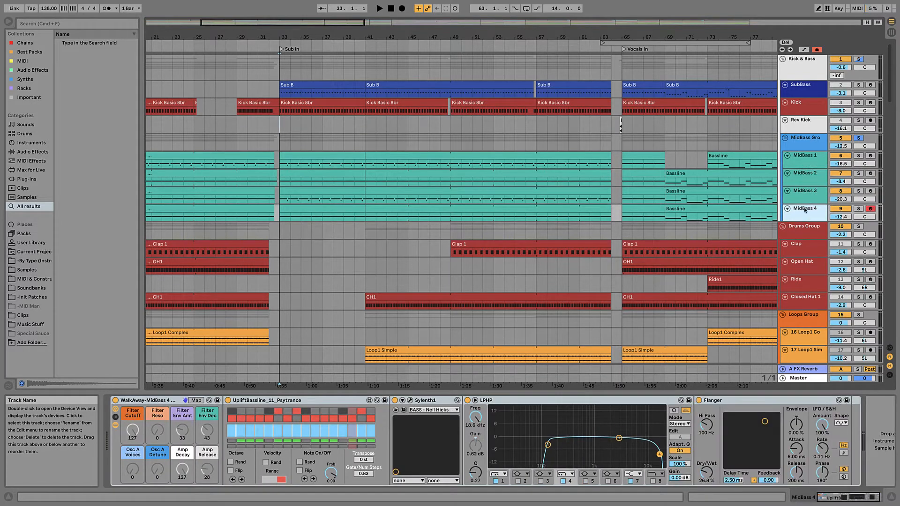
click(797, 165)
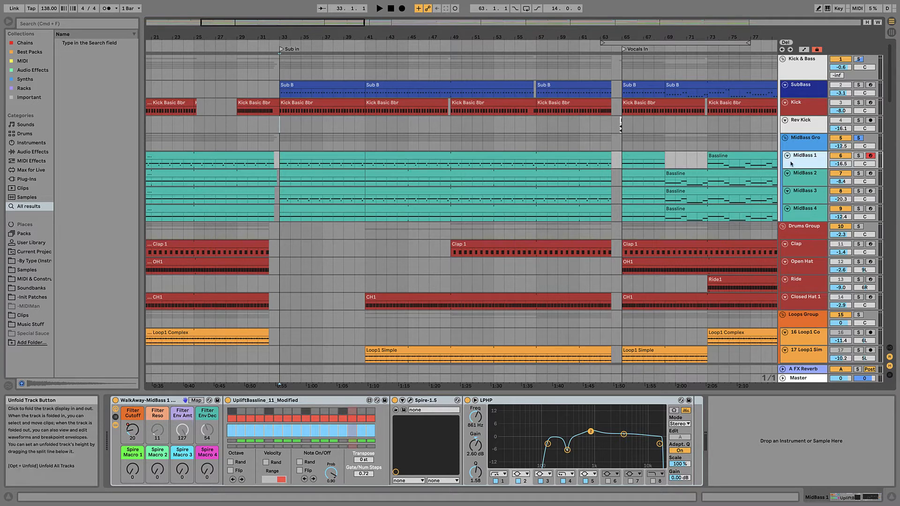
Solo only MidBass 1 and open its clip at bar 33 to examine the notes of the first bars
click(859, 157)
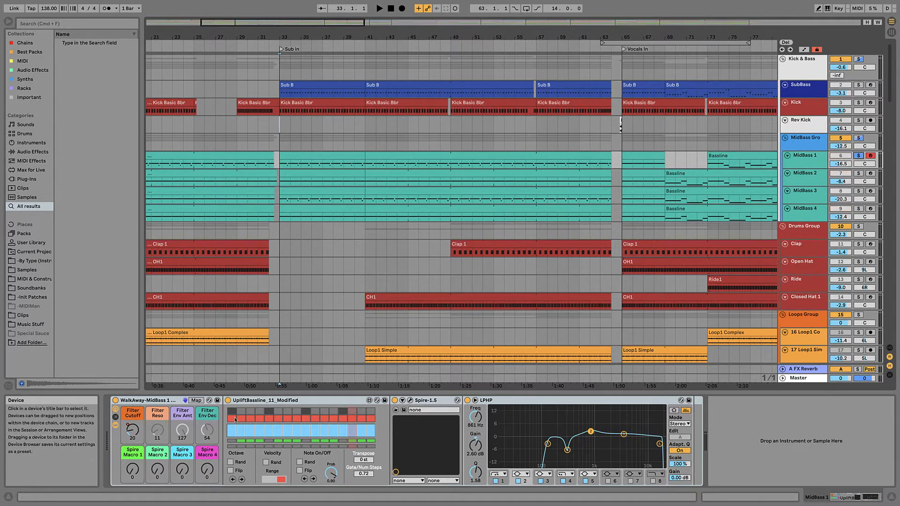
double_click(300, 159)
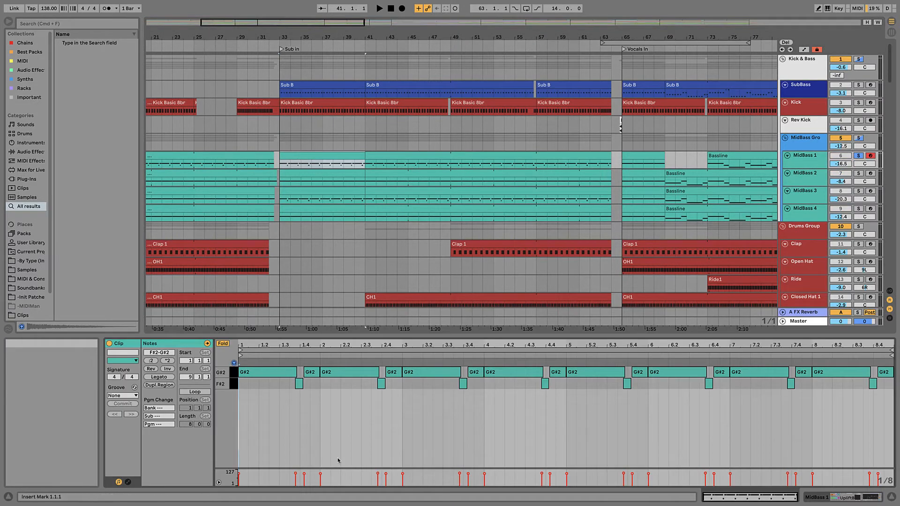
drag(277, 342, 338, 383)
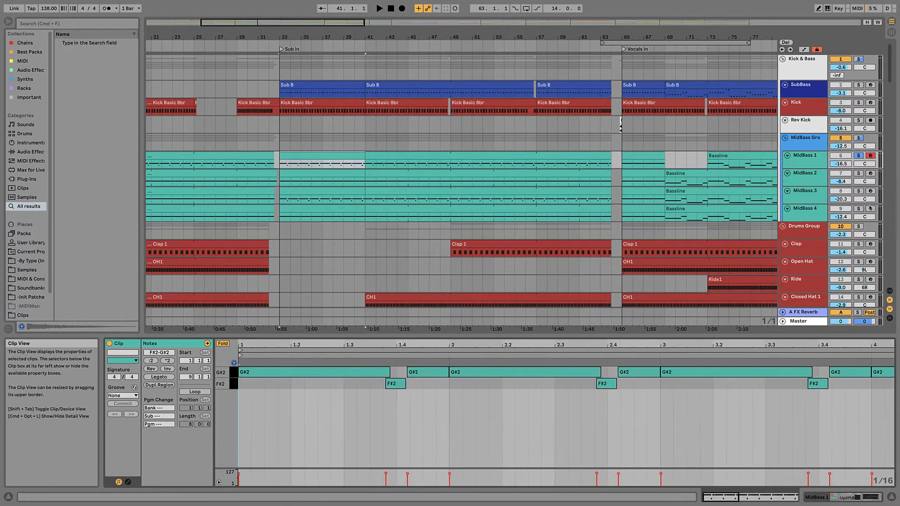
Display the MidBass 1 device chain and play the soloed track from bar 33
click(815, 156)
double_click(815, 157)
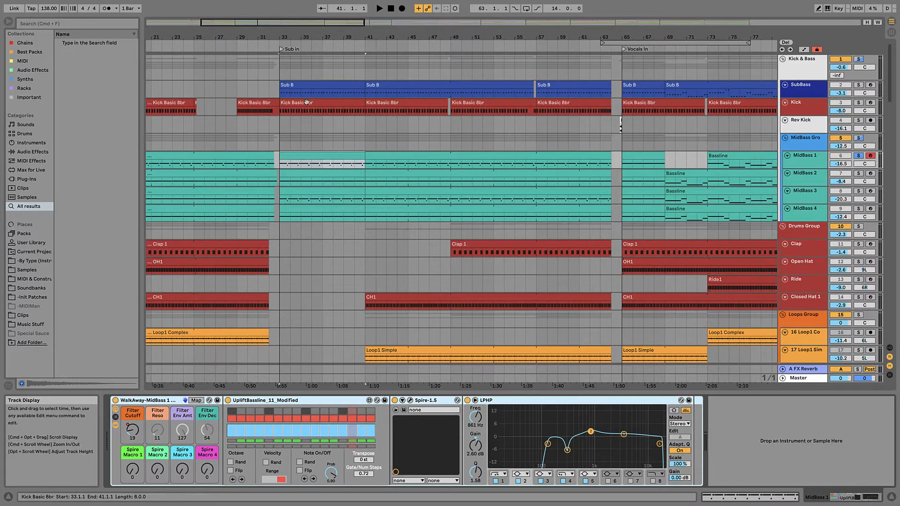
key(space)
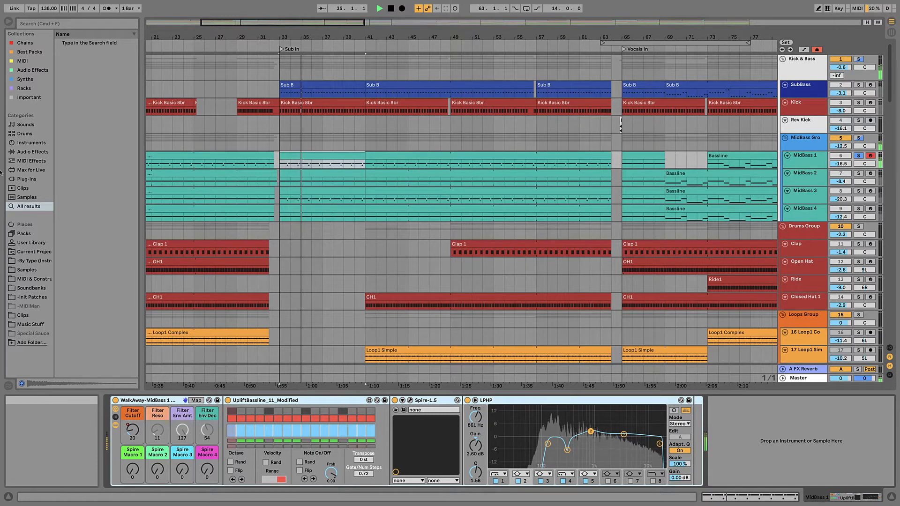
Stop playback, solo the Kick alongside MidBass 1 and play both from bar 33
key(space)
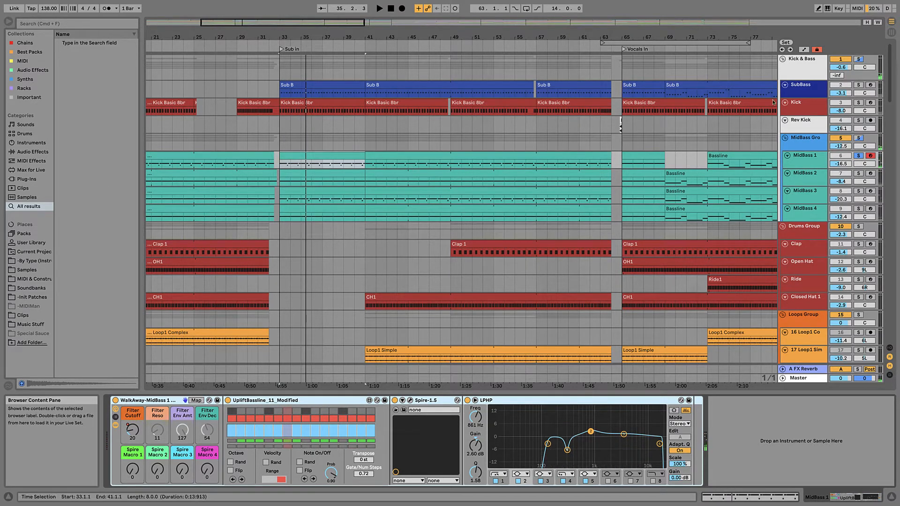
key(space)
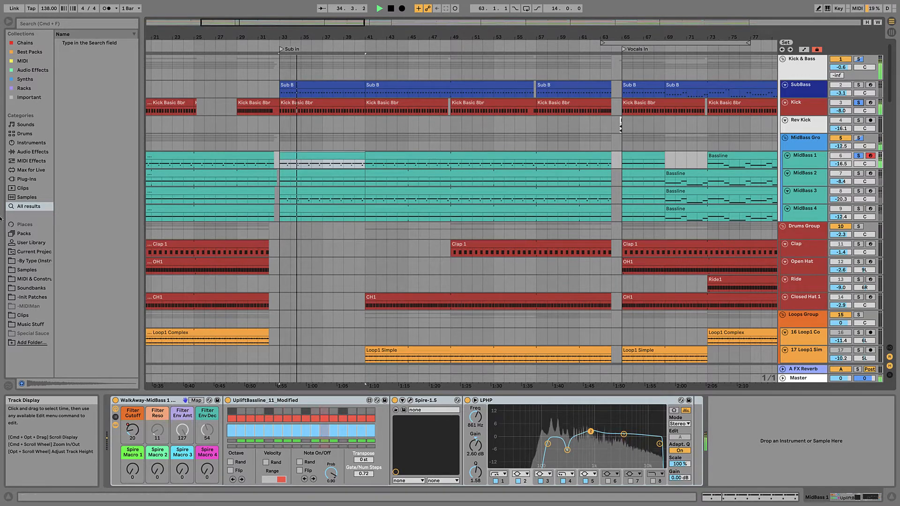
key(space)
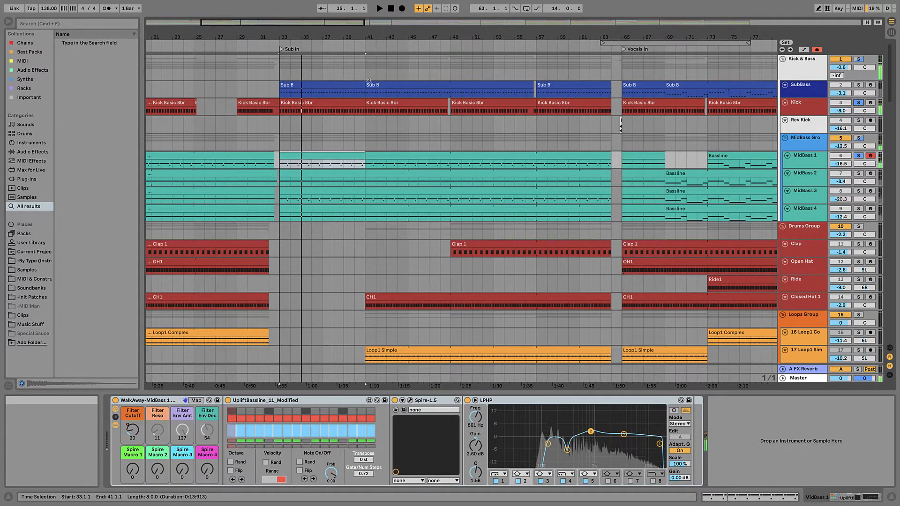
Open the MidBass 1 clip at bar 33 and play it with the kick to examine its note pattern
double_click(336, 153)
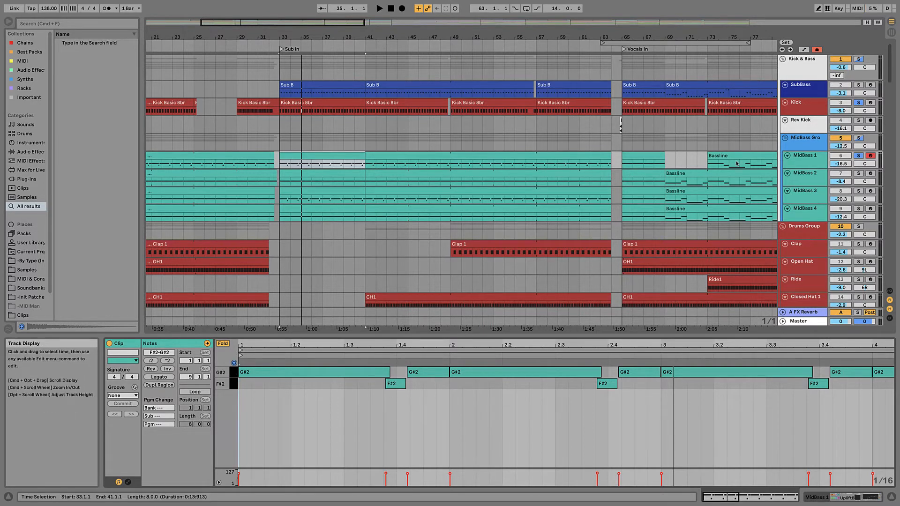
key(space)
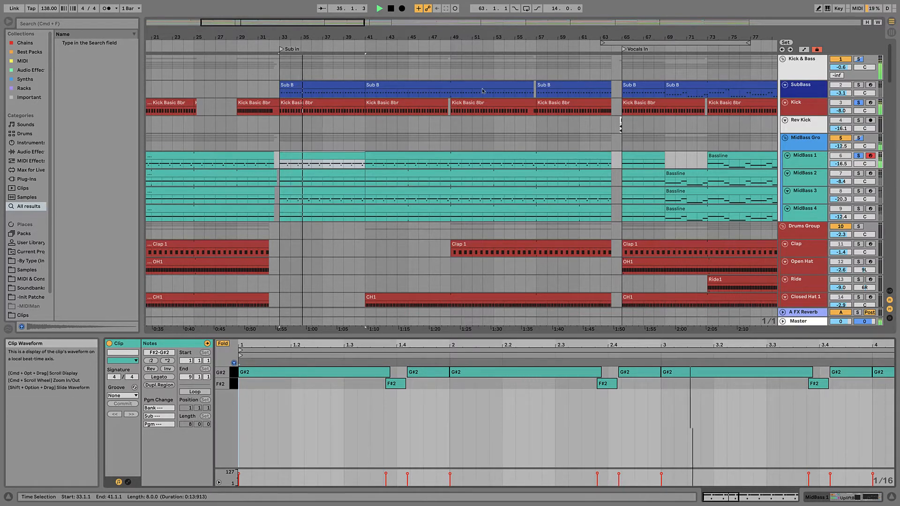
key(space)
Open the MidBass 1 Bassline clip at the Drop, bar 137, and play it to examine its notes
drag(295, 36, 295, 7)
drag(487, 38, 483, 93)
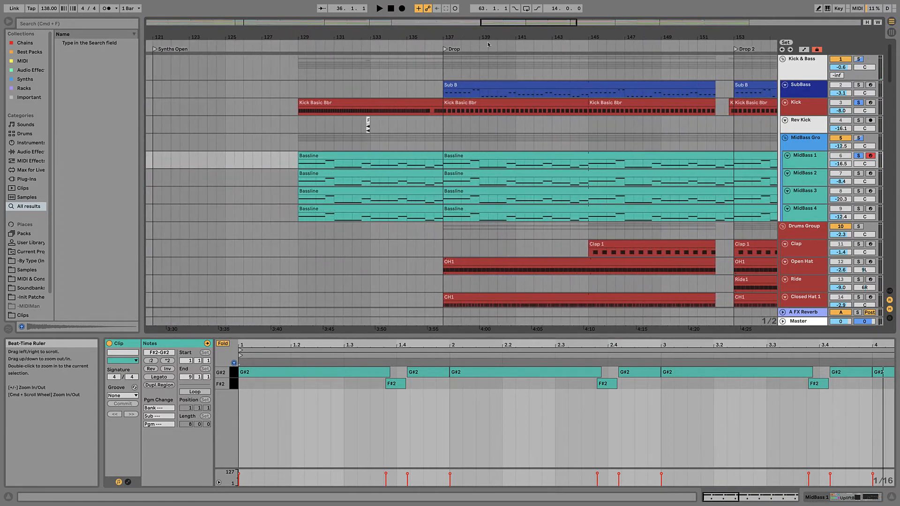
click(475, 158)
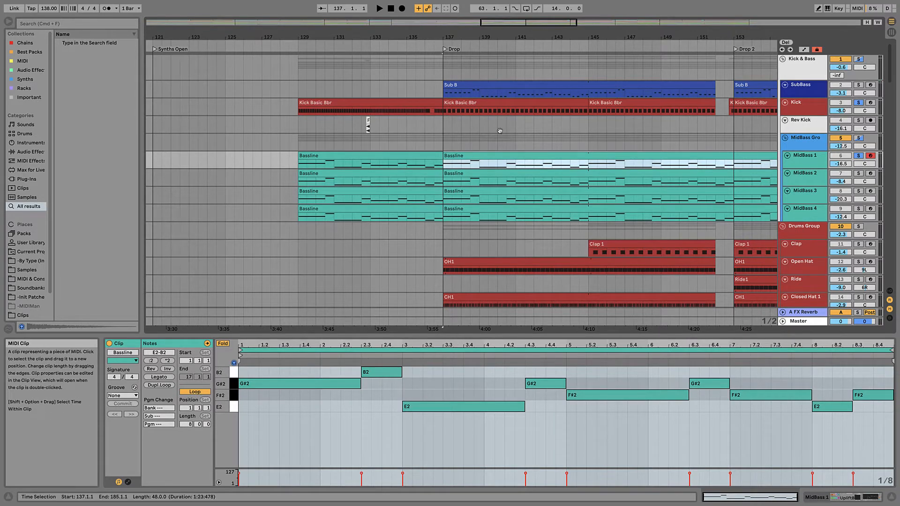
click(439, 70)
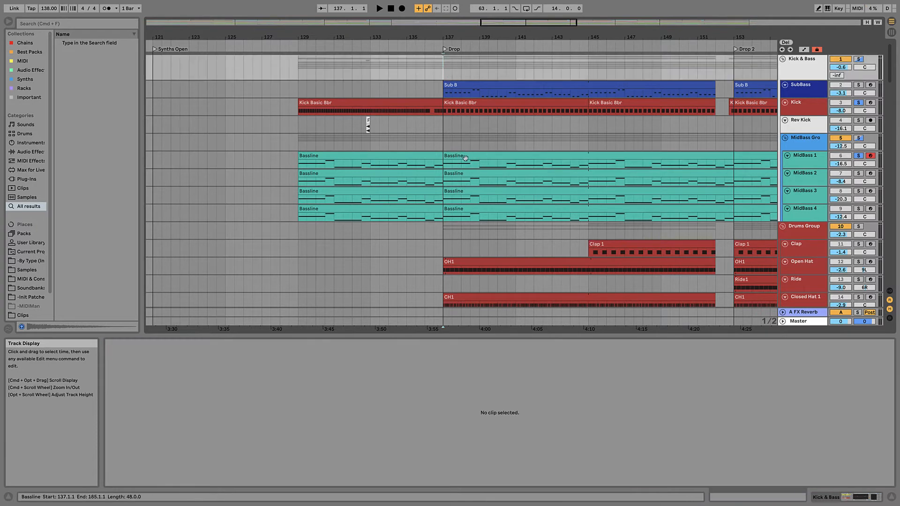
click(465, 158)
key(space)
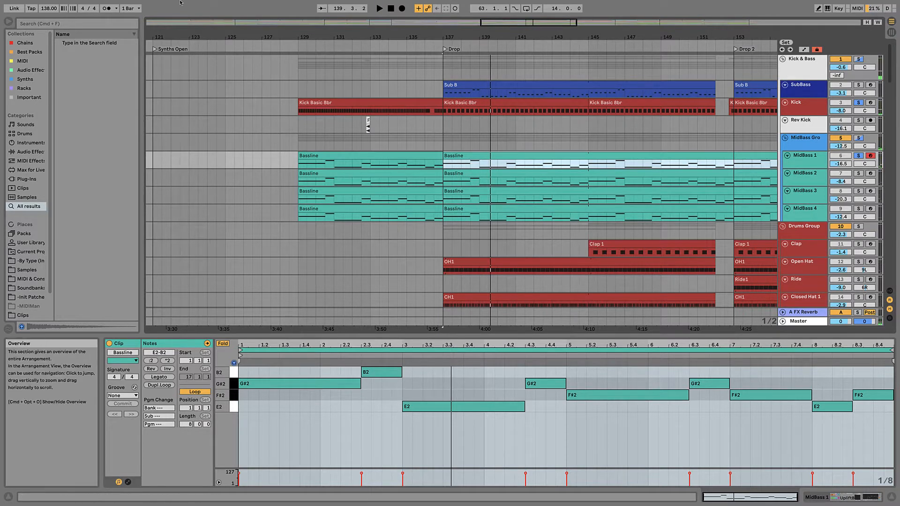
Return to the Sub in section and open the MidBass 1 clip at bar 41 to examine its repeating notes
drag(205, 38, 708, 38)
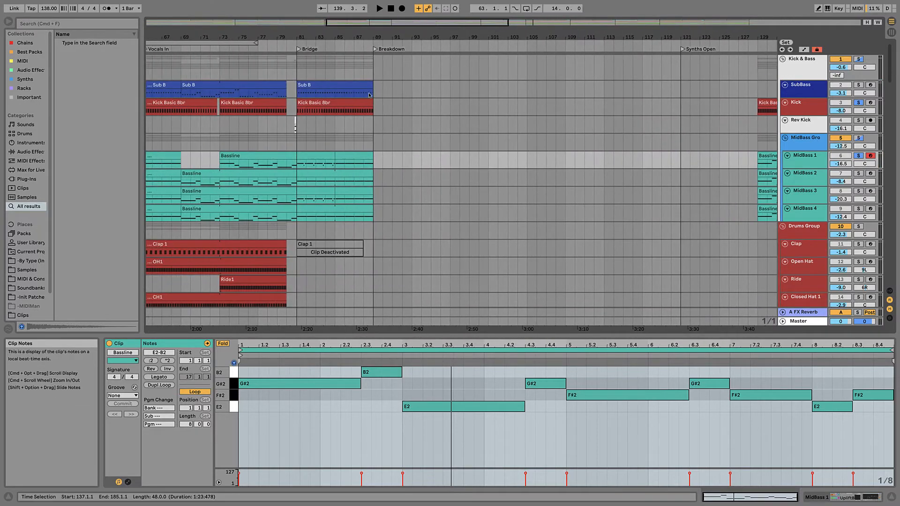
drag(317, 35, 410, 23)
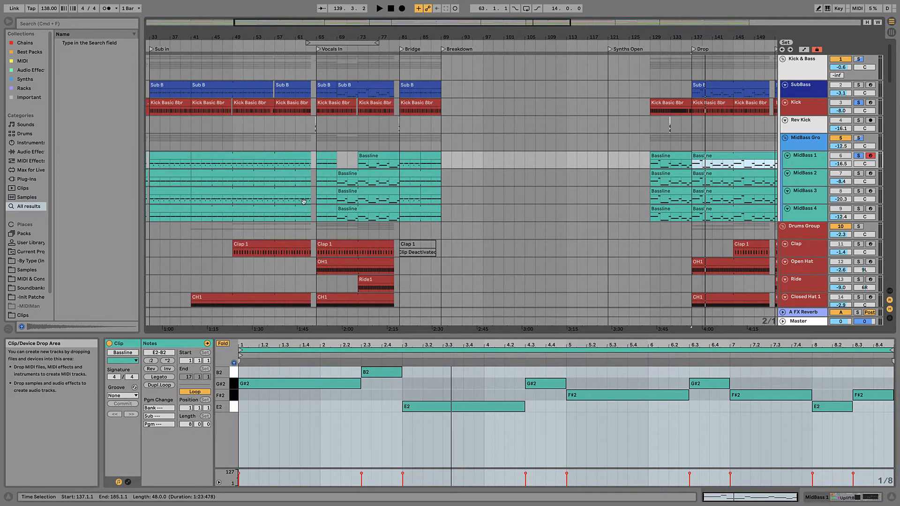
click(304, 157)
drag(182, 38, 183, 96)
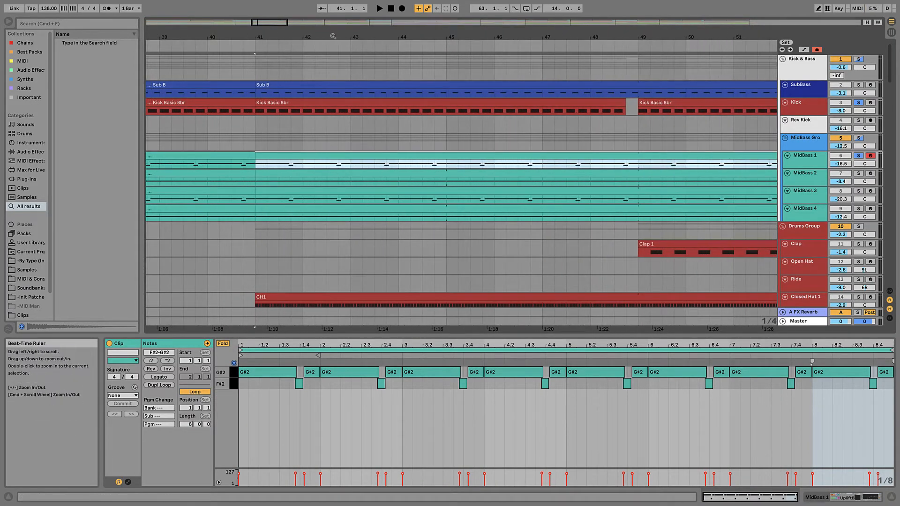
Set the insert marker at bar 33 and display the MidBass 1 device chain
scroll(338, 95, down, 10)
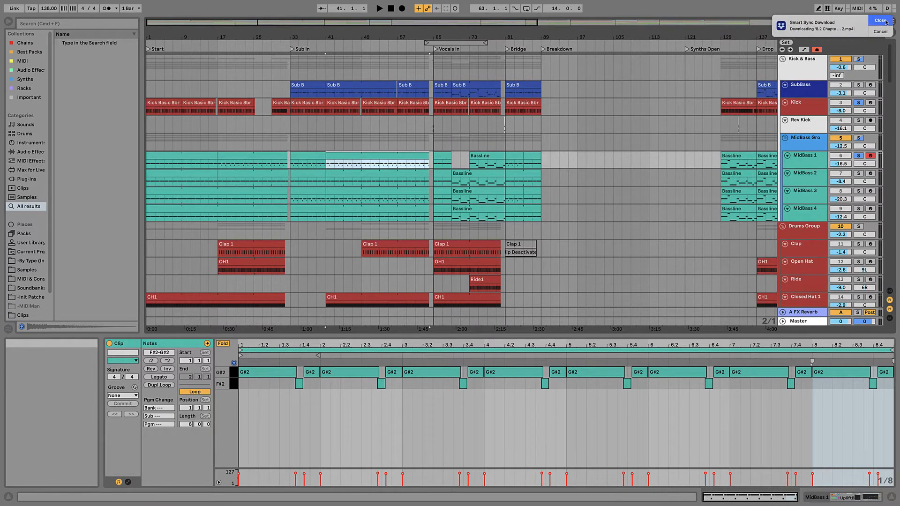
click(291, 67)
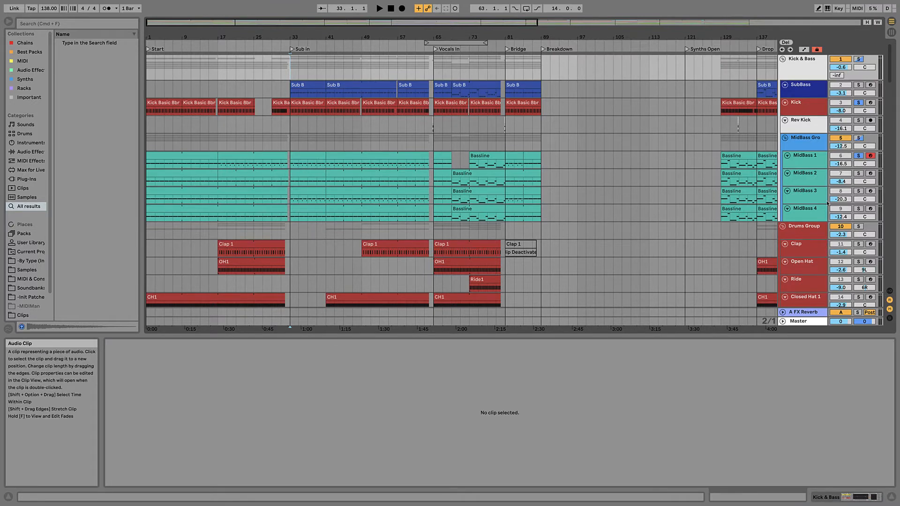
click(807, 155)
key(shift+Tab)
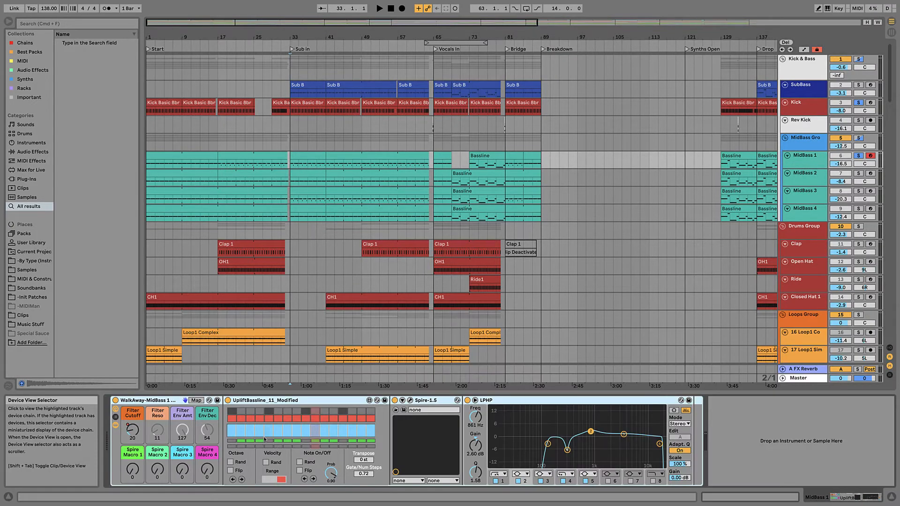
Open the Spire synth of MidBass 1 and review its oscillator settings, including oscillators 3 and 4
click(411, 402)
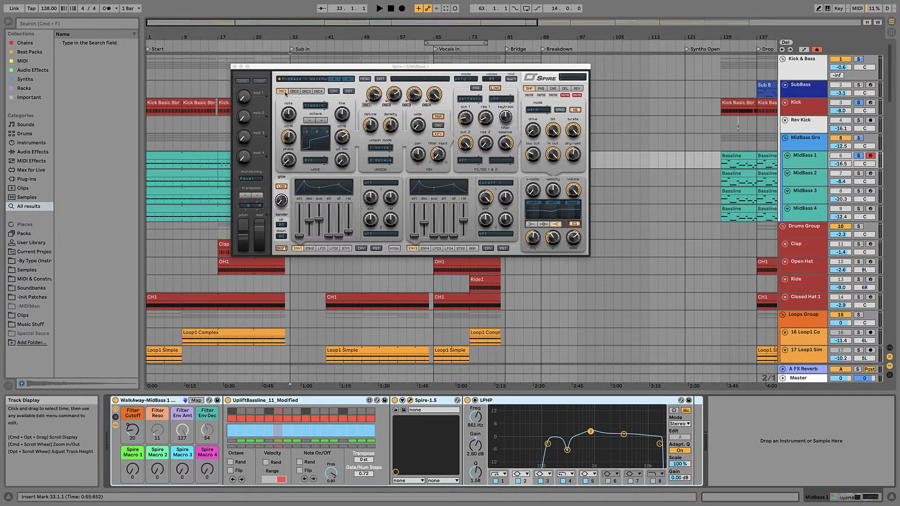
click(307, 92)
click(319, 93)
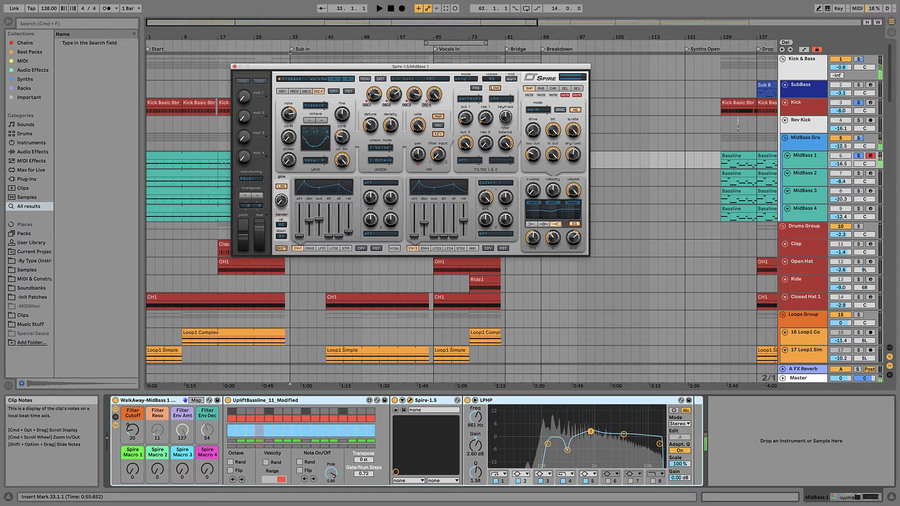
click(425, 105)
click(425, 105)
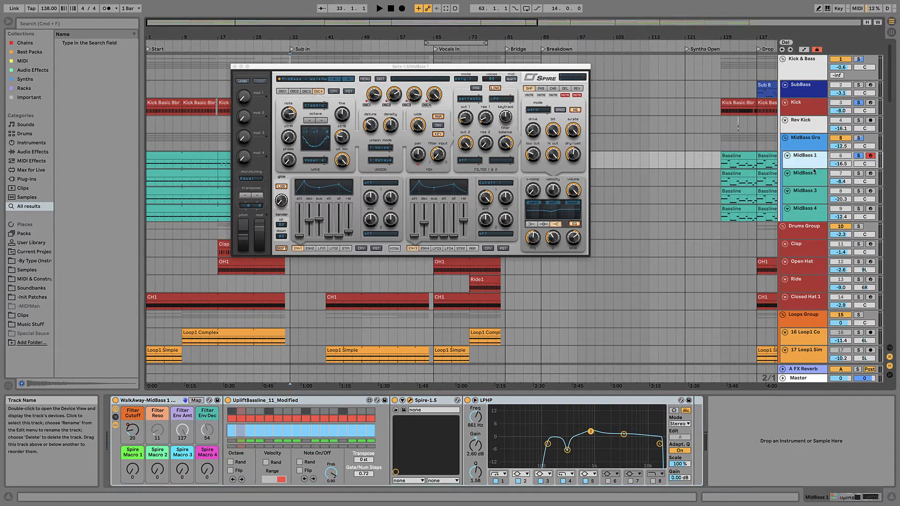
Solo MidBass 2 in place of MidBass 1, open its Sylenth1 and show the synth's distortion settings
click(804, 173)
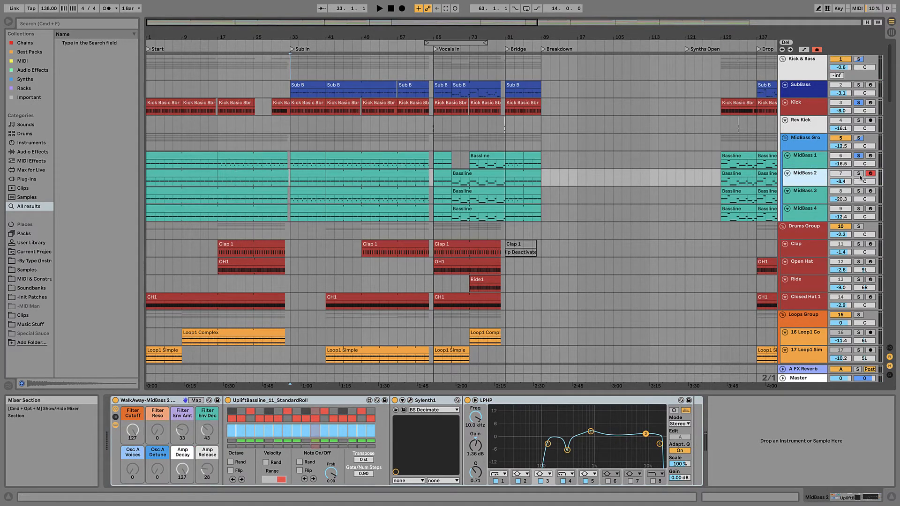
click(861, 175)
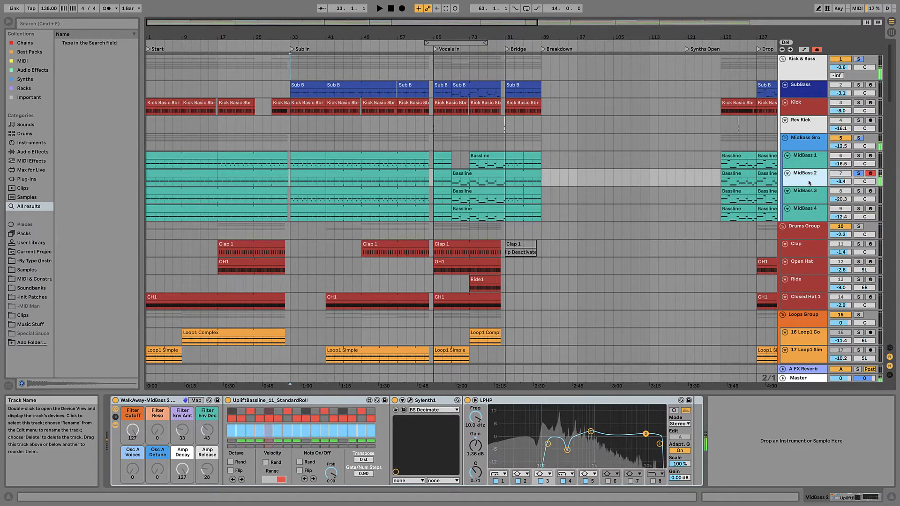
click(411, 400)
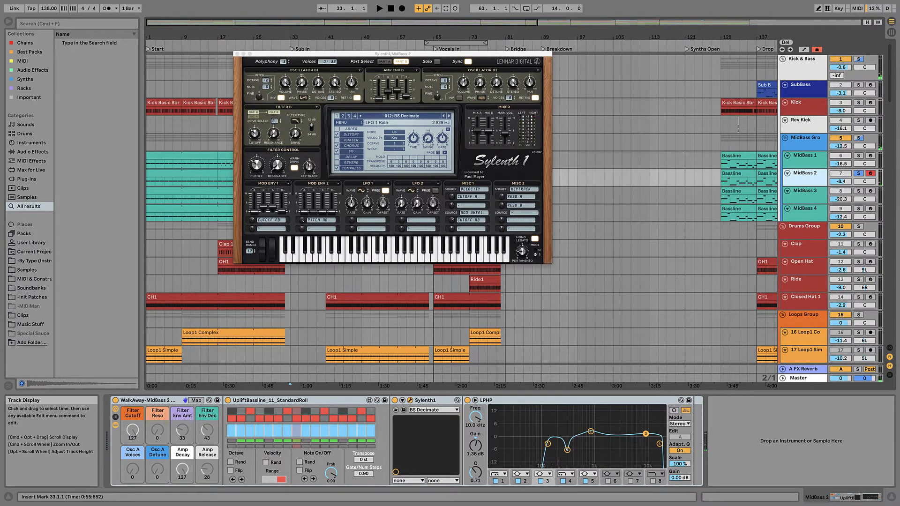
click(352, 137)
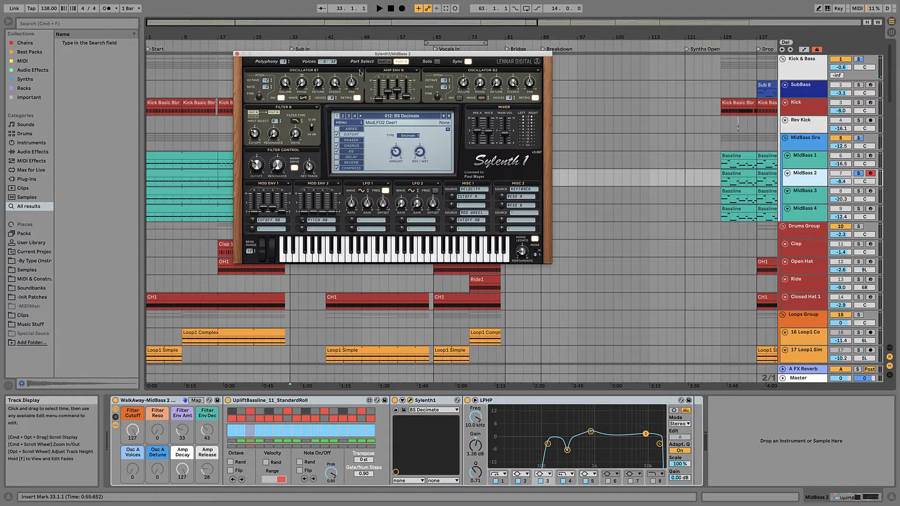
Play MidBass 2 from bar 33 with its Sylenth1 window moved clear of the device chain, and examine the equalizer's spectrum
drag(291, 54, 323, 266)
key(space)
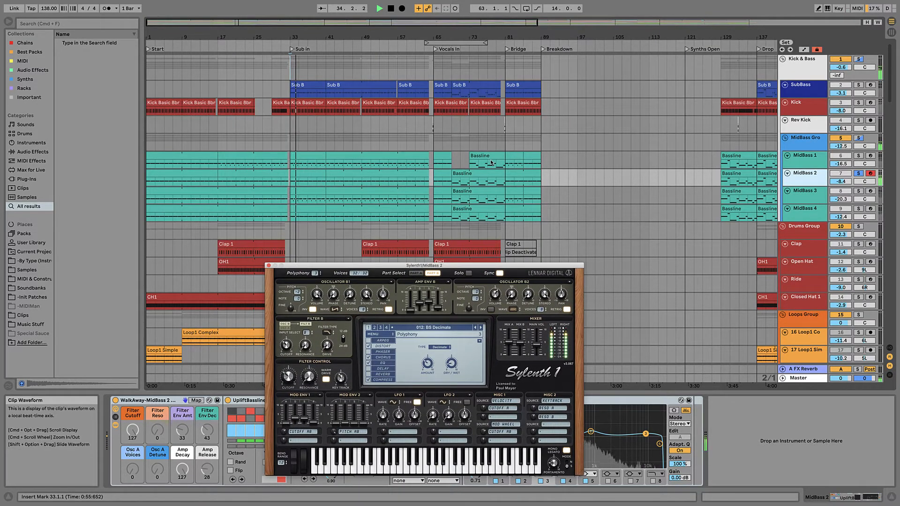
click(313, 183)
drag(340, 268, 299, 60)
click(840, 497)
click(839, 498)
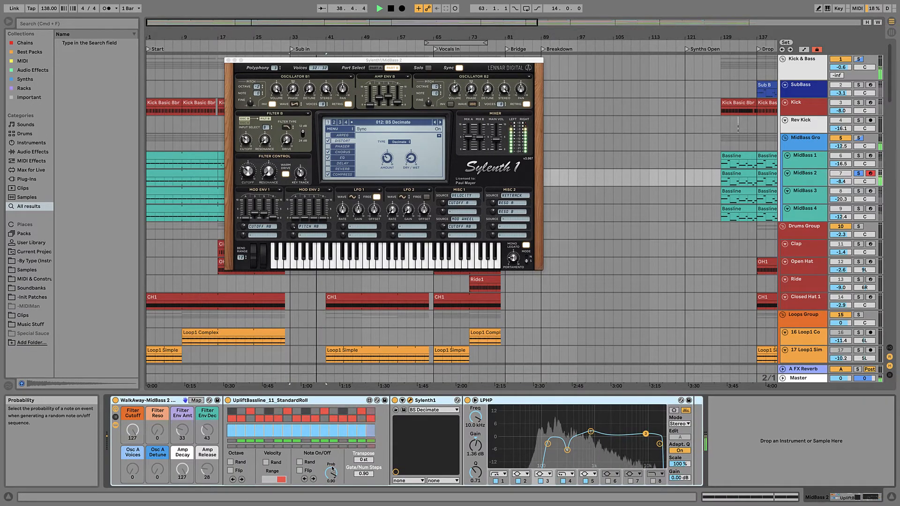
key(space)
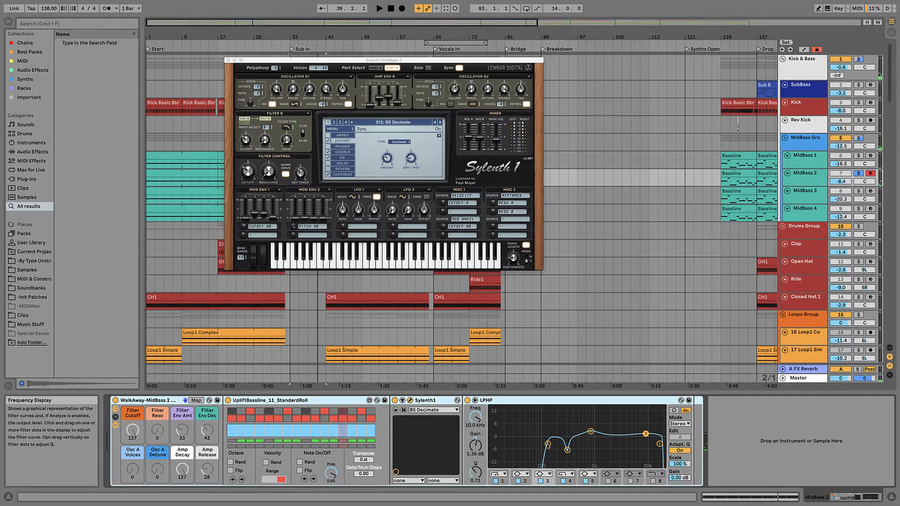
Select the 303 Hz dip in MidBass 2's LPHP equalizer and switch that band off and on to compare
click(567, 450)
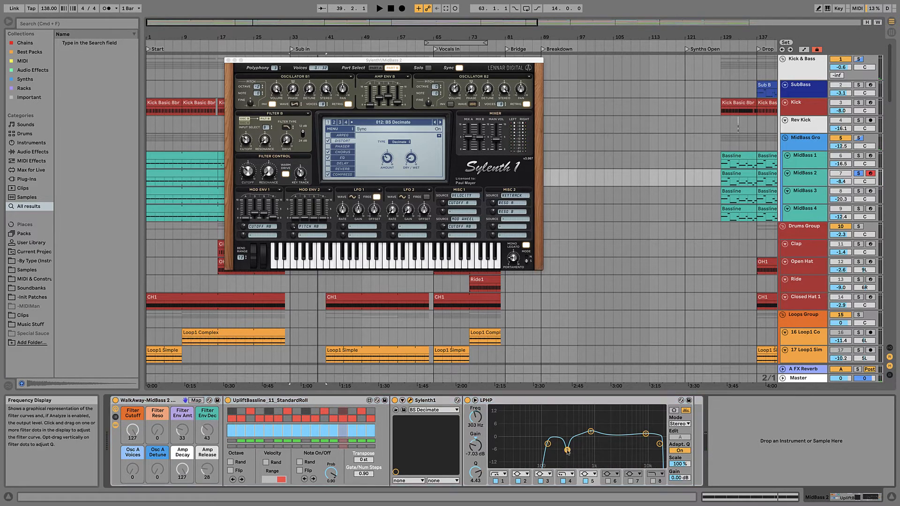
click(585, 482)
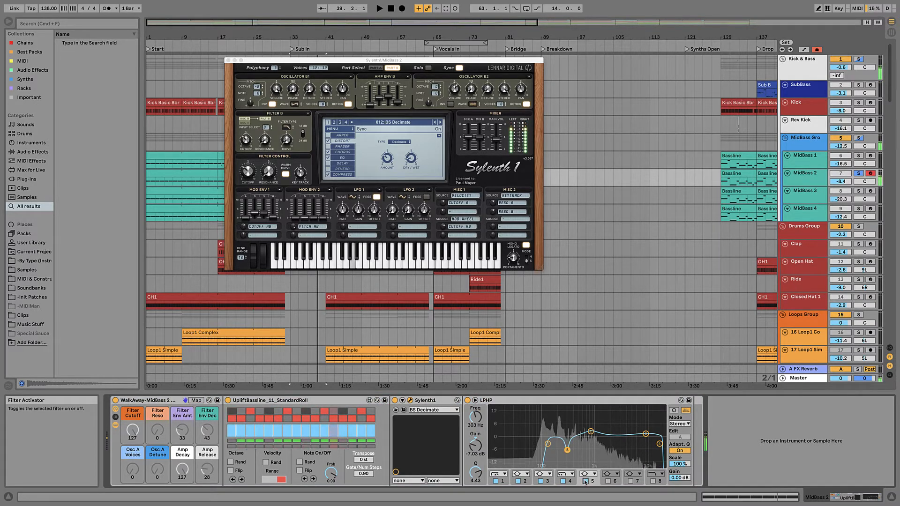
click(586, 481)
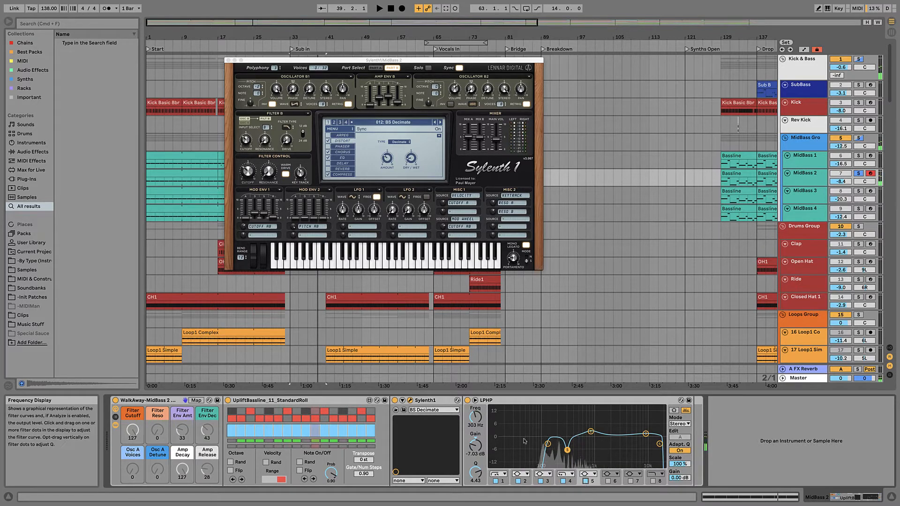
Solo MidBass 3 in place of MidBass 2, open its Sylenth1 and look through the preset list without changing the preset
click(805, 190)
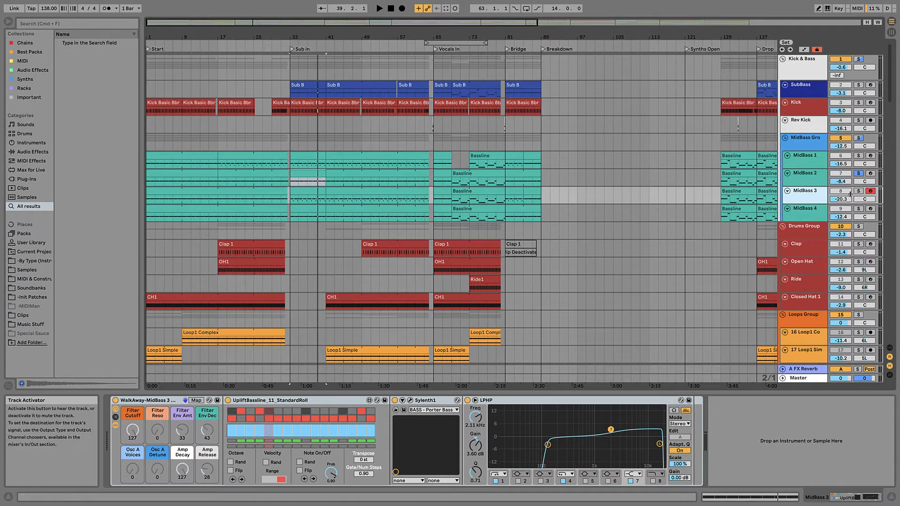
click(858, 191)
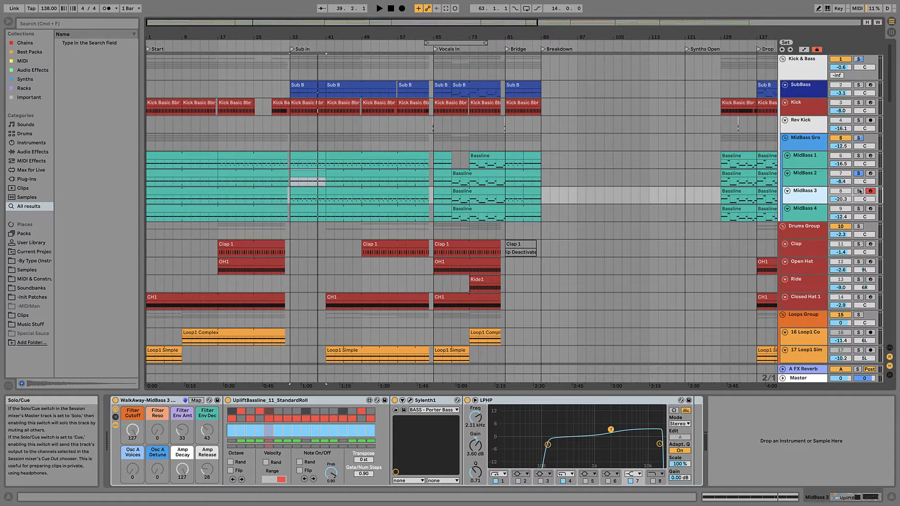
click(411, 401)
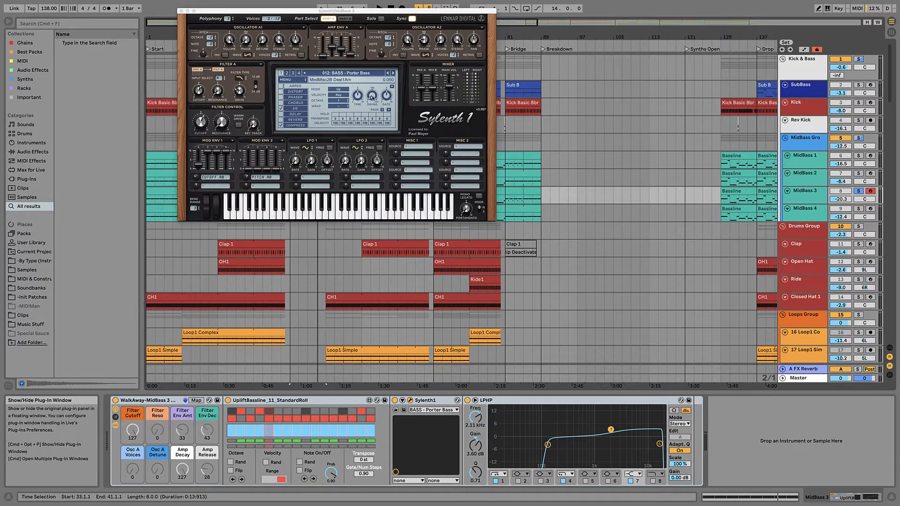
click(327, 74)
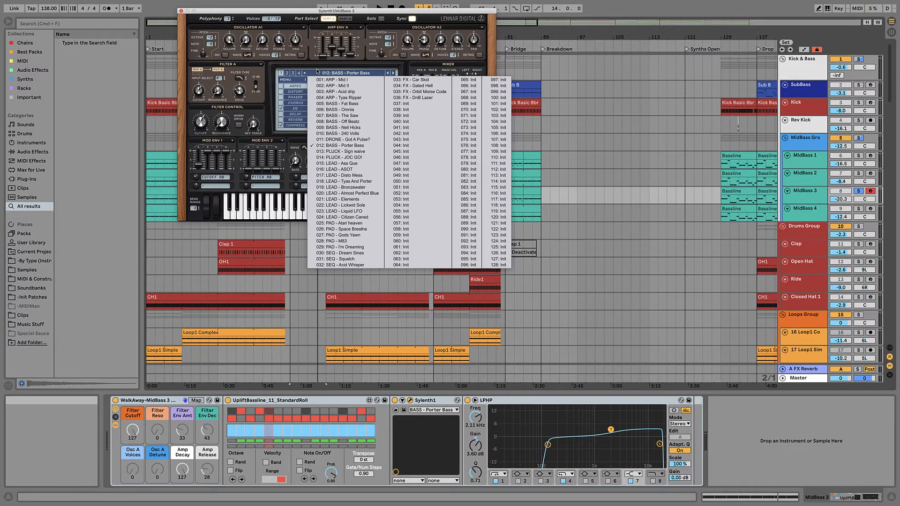
click(297, 15)
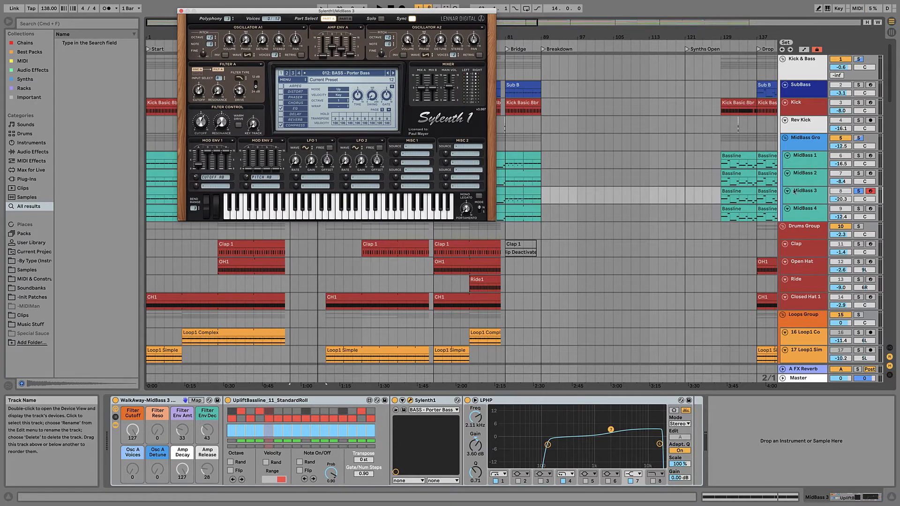
Compare the synths and device chains of MidBass 2 and MidBass 3, ending on MidBass 1
click(805, 170)
click(805, 197)
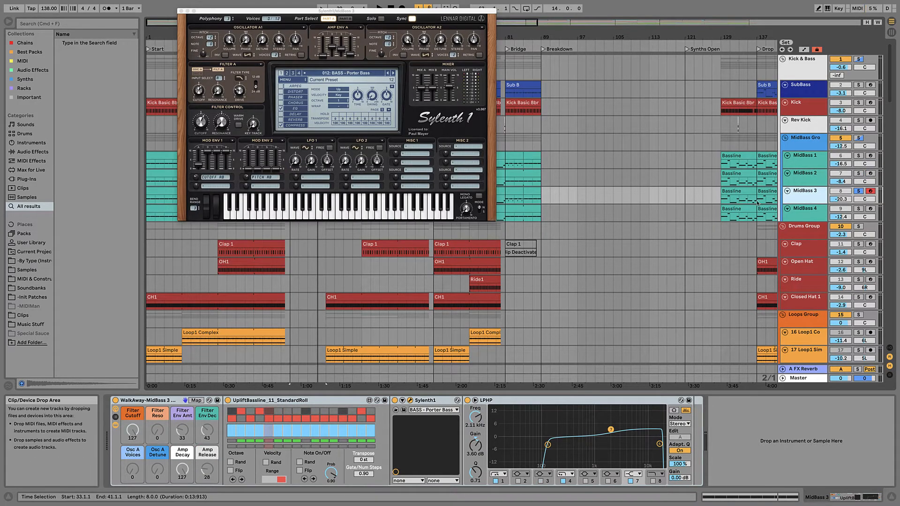
click(815, 174)
click(805, 156)
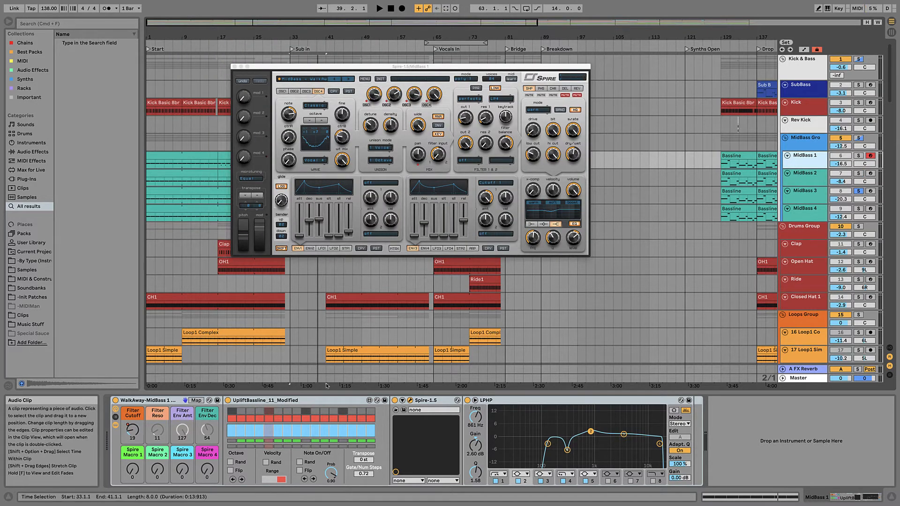
Search the browser for EQ and add an EQ Eight at the end of MidBass 3's device chain
click(801, 192)
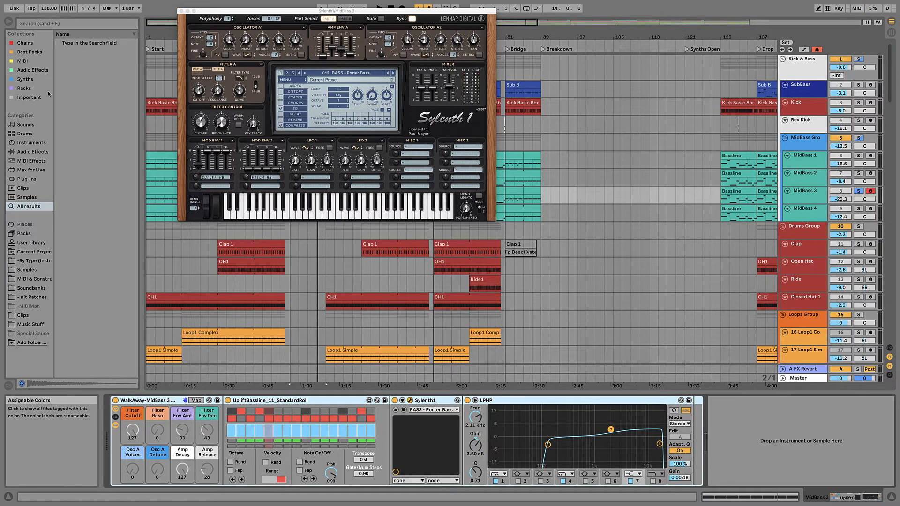
key(super+f)
text(EQ)
click(80, 50)
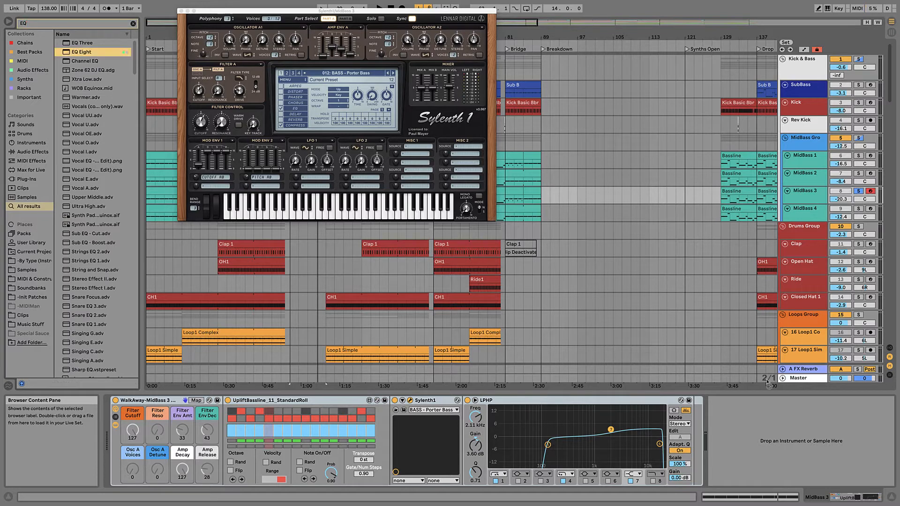
drag(796, 442, 801, 452)
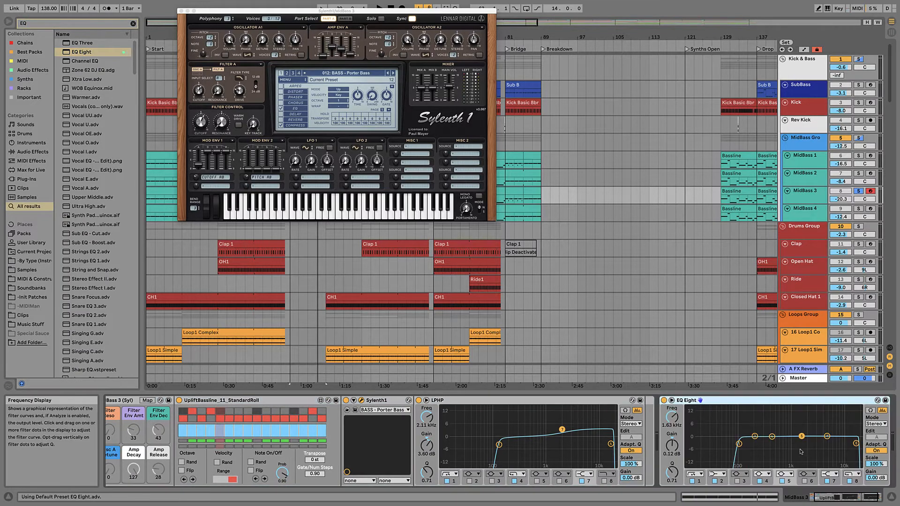
Demonstrate a high-shelf boost at 2.84 kHz on the side channel in the EQ Eight's M/S mode, and delete the device
click(875, 424)
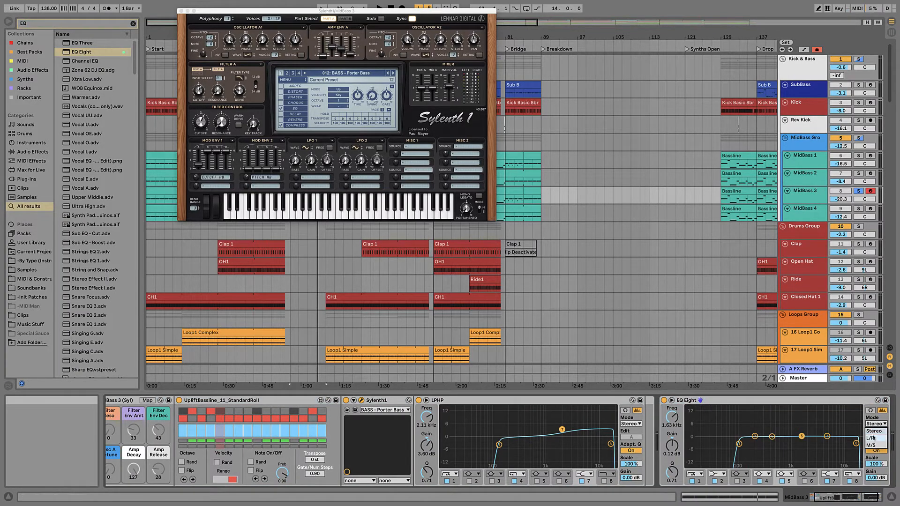
click(871, 445)
click(876, 437)
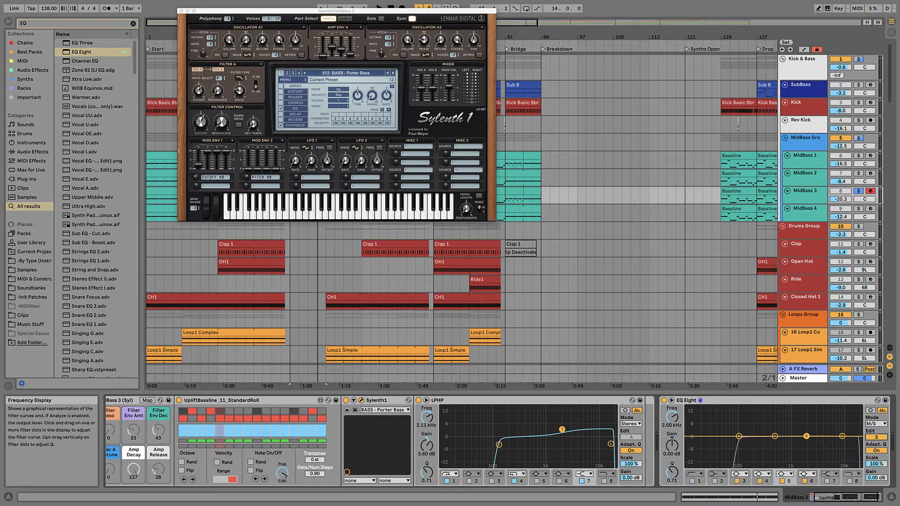
drag(838, 437, 814, 425)
click(828, 482)
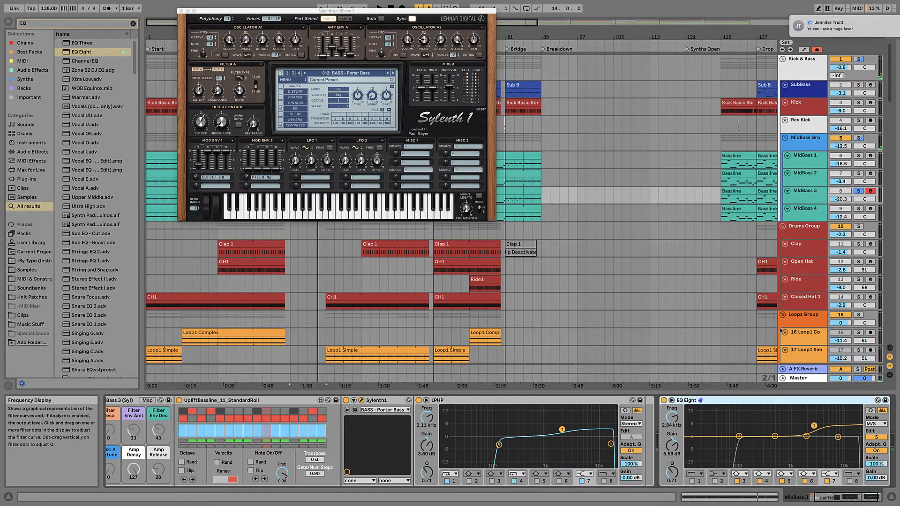
key(Delete)
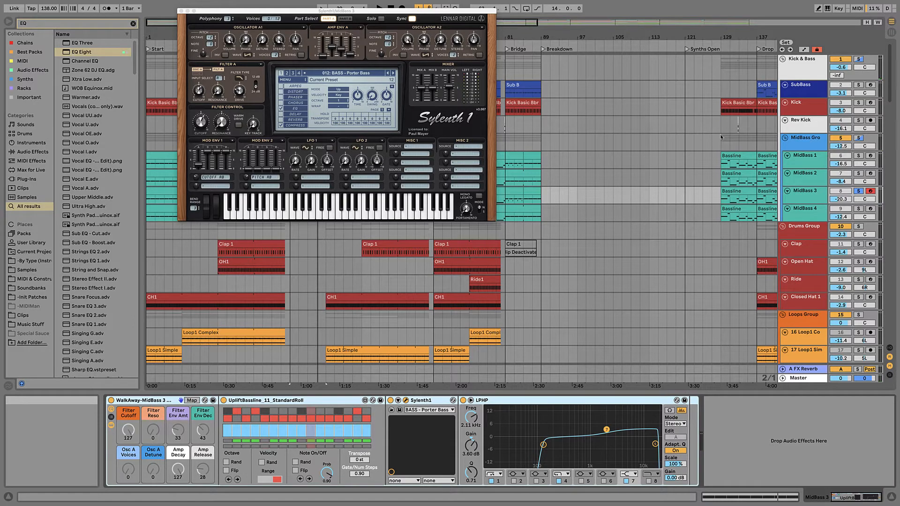
Compare the note sequences and device chains of MidBass 3 and MidBass 4, ending on MidBass 4
click(813, 215)
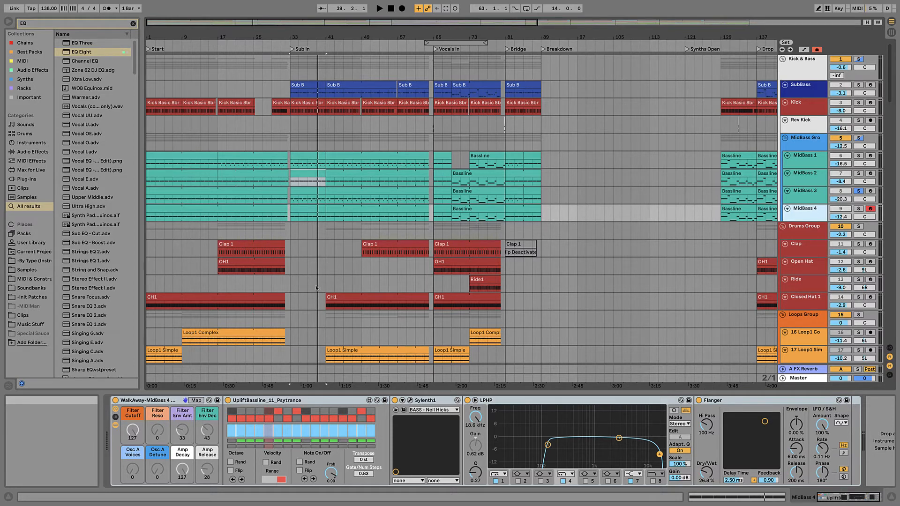
click(799, 198)
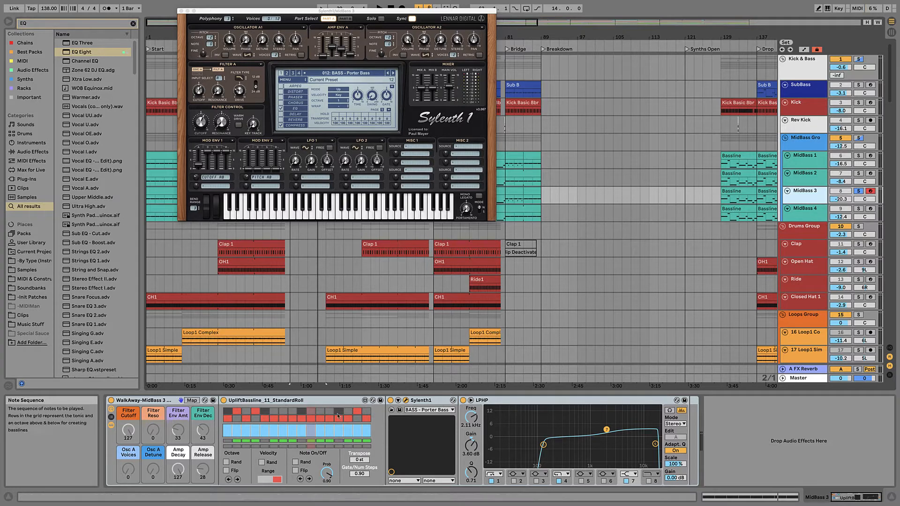
click(816, 216)
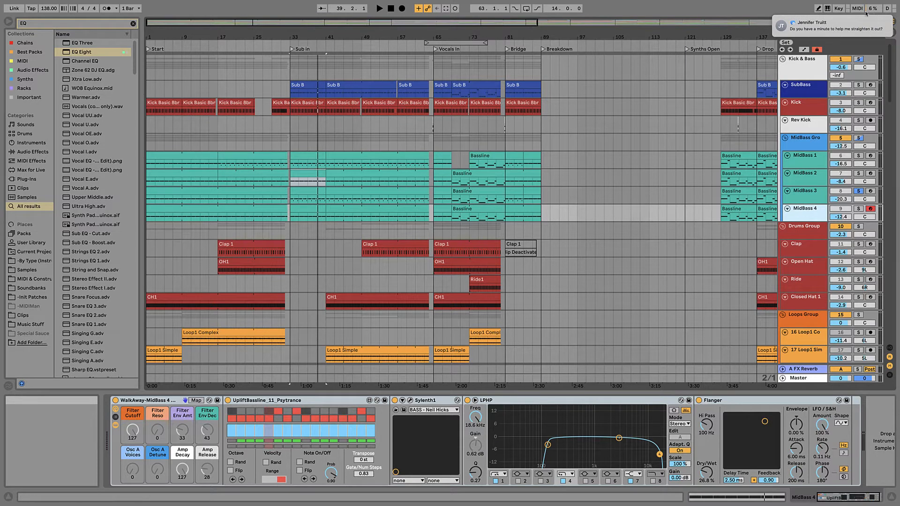
Solo MidBass 4 in place of MidBass 3 and switch off its Flanger to hear the layer dry
click(859, 208)
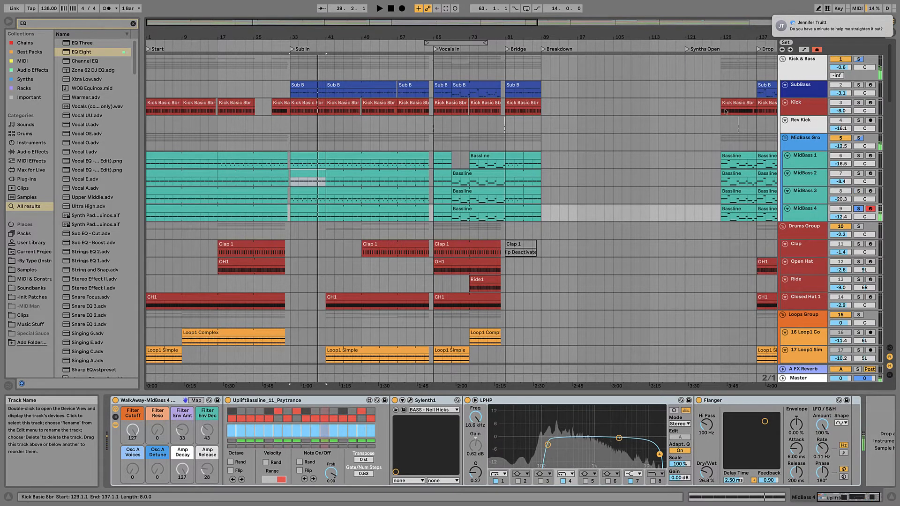
click(700, 400)
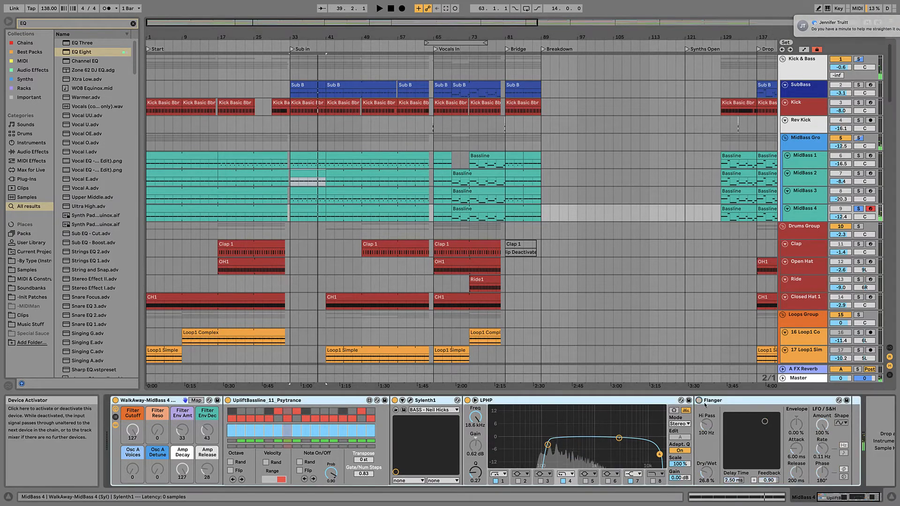
Open MidBass 4's Sylenth1 and switch its Decimate distortion off and on to compare the sound
click(410, 401)
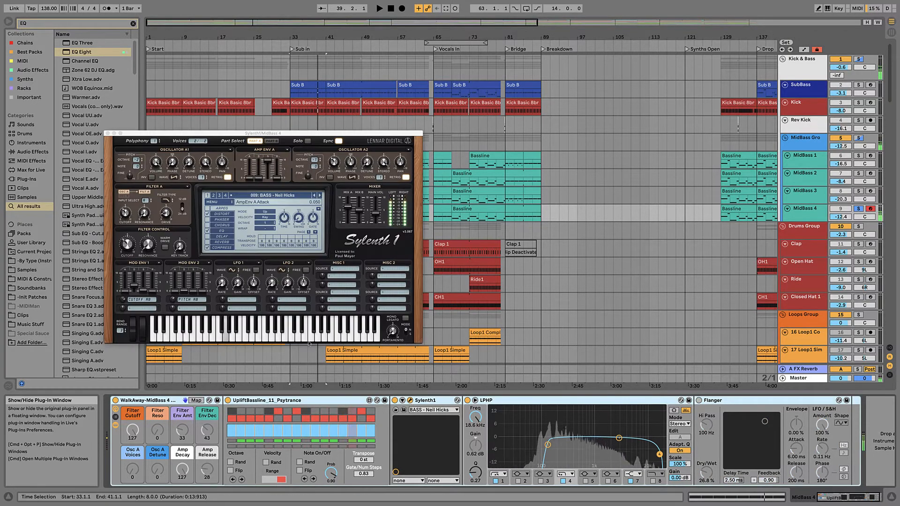
click(206, 215)
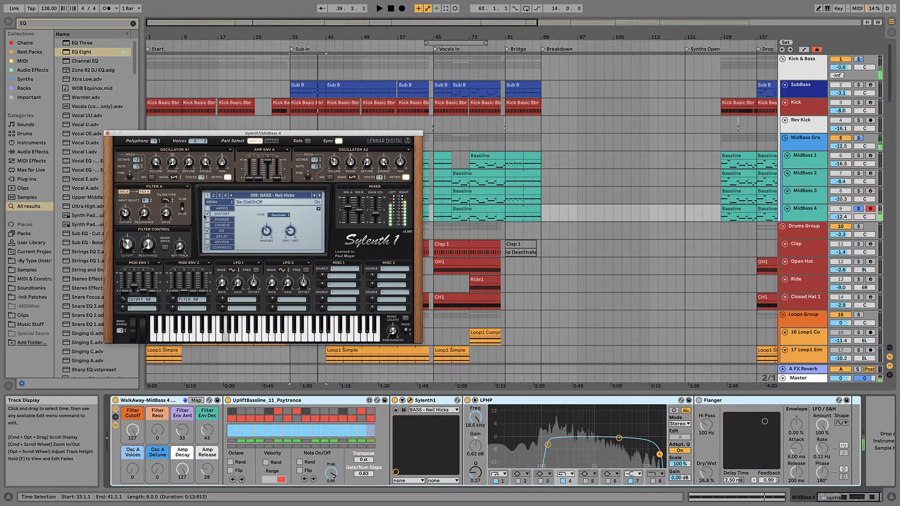
click(206, 215)
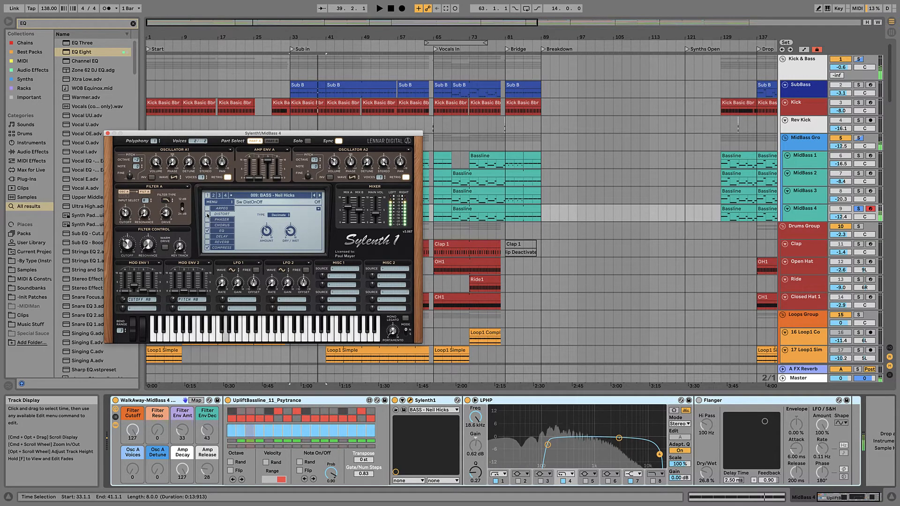
click(208, 216)
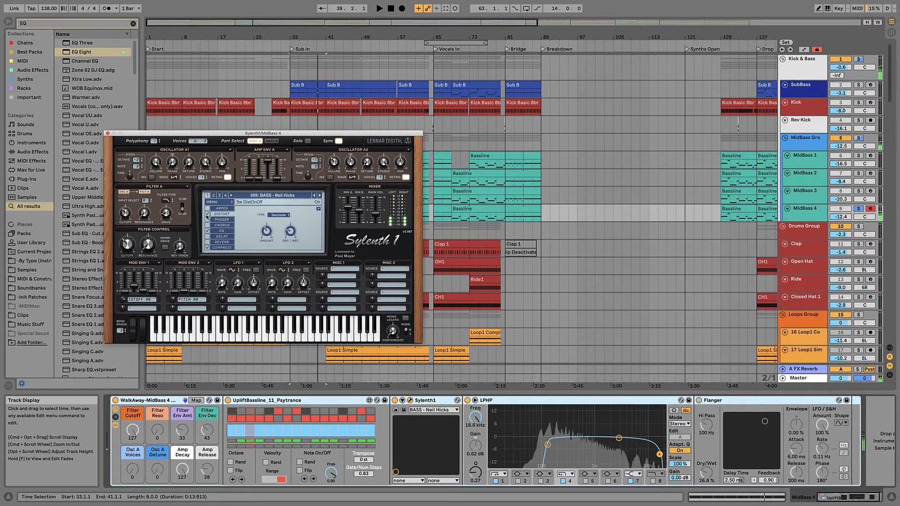
click(215, 216)
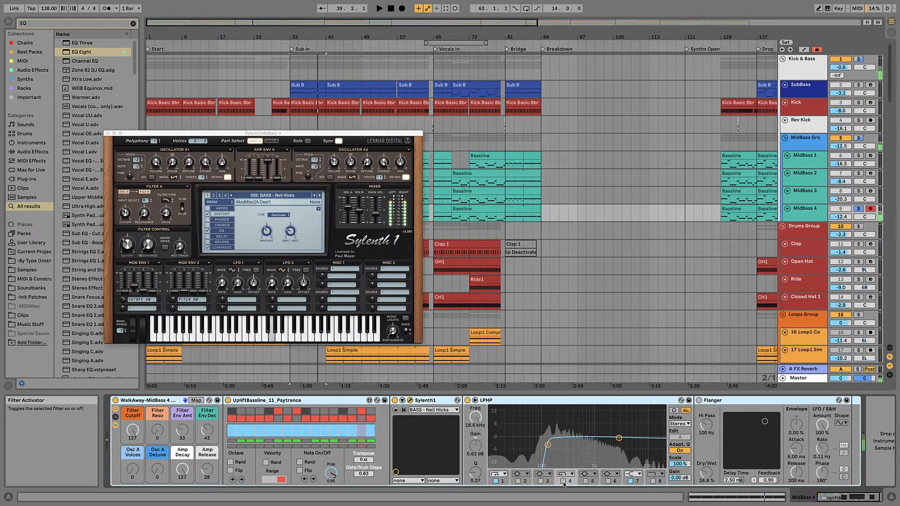
Toggle the high-cut band 4 in MidBass 4's LPHP equalizer to compare, leaving it on
click(563, 482)
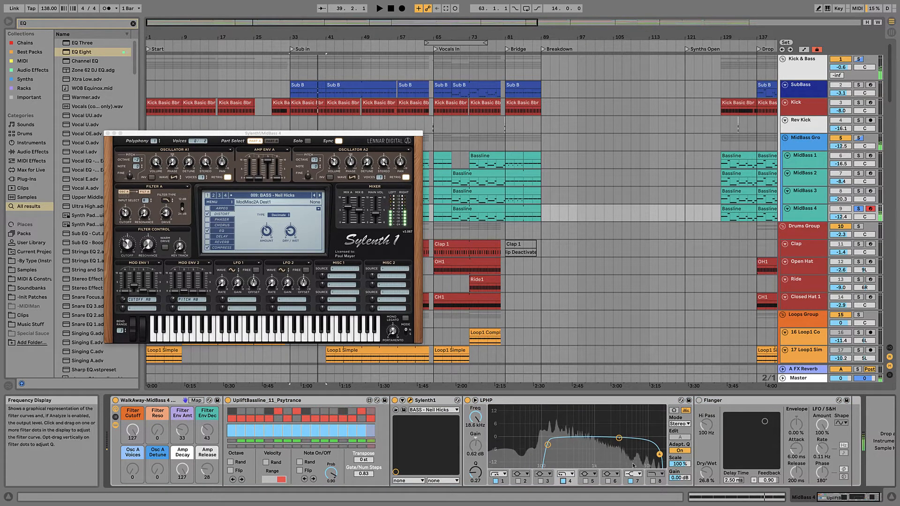
click(563, 481)
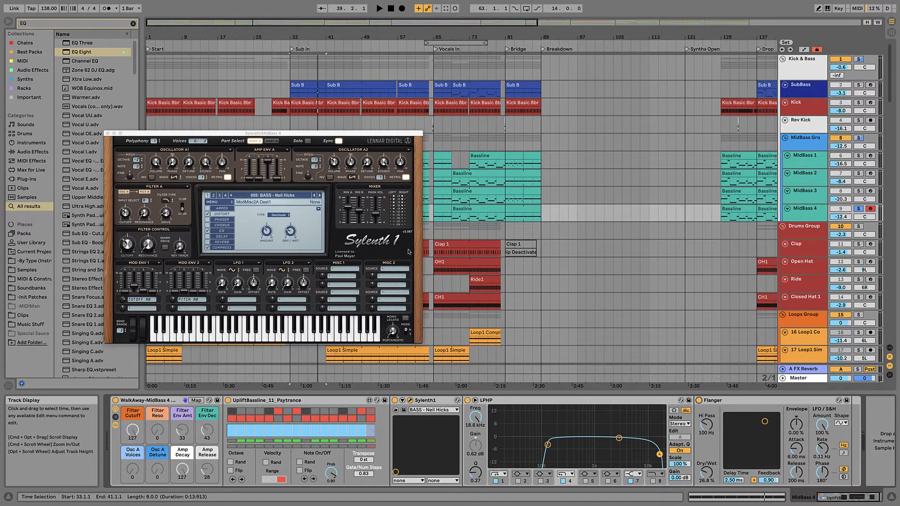
Play MidBass 4 with the kick from bar 33, with its Sylenth1 window moved clear of the devices and track controls
drag(301, 133, 722, 171)
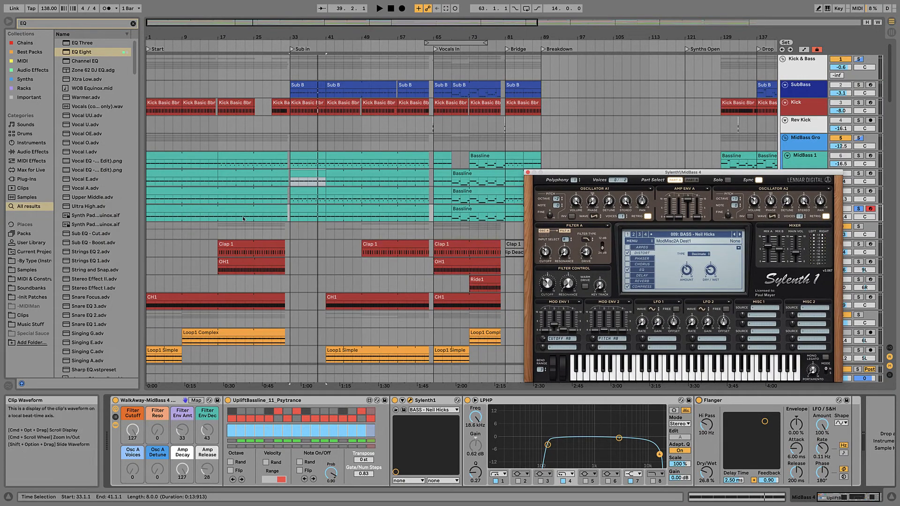
click(287, 129)
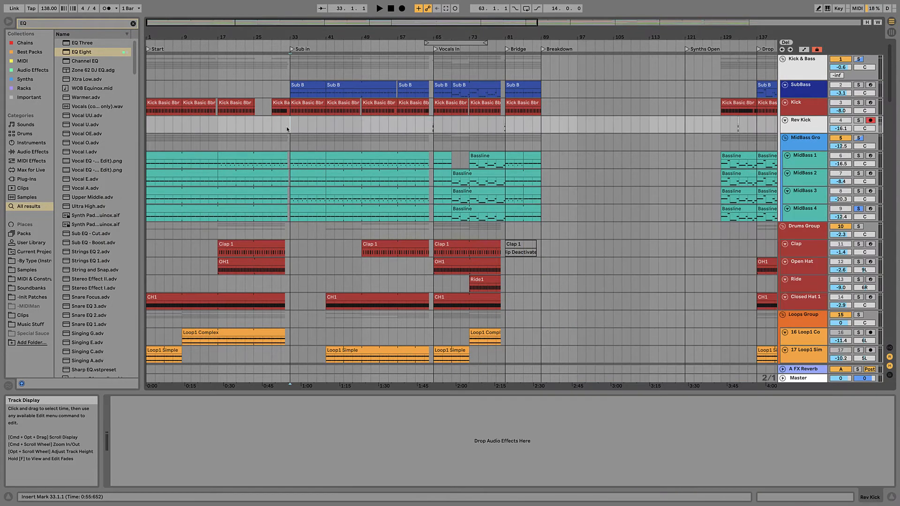
click(803, 208)
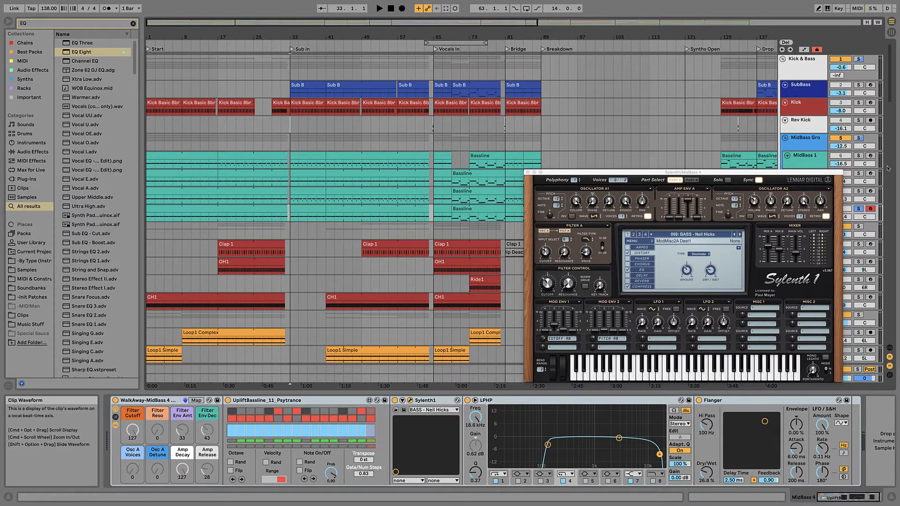
click(741, 172)
drag(740, 172, 652, 2)
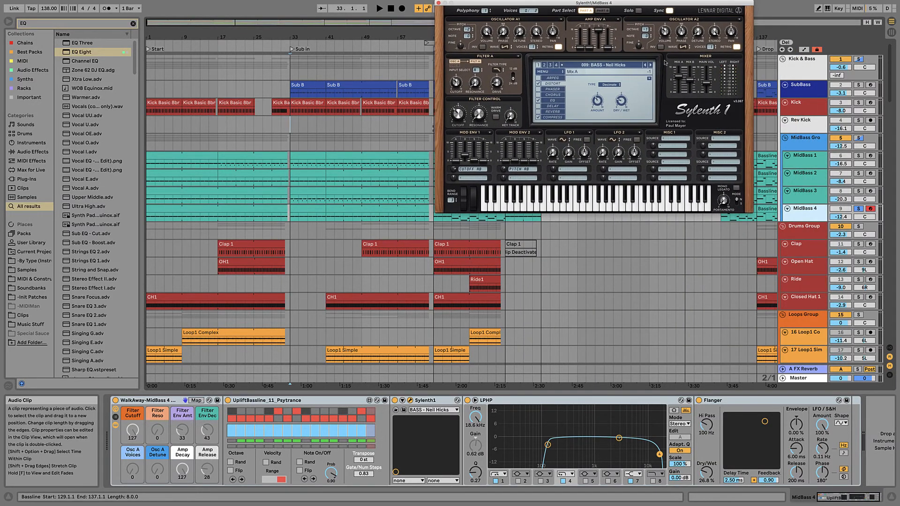
key(space)
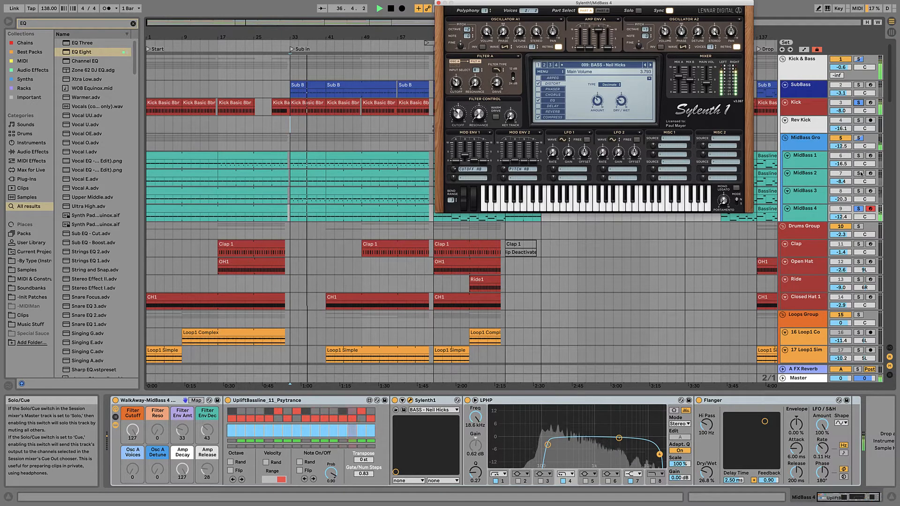
Add MidBass 1, 2 and 3 to the solo during playback, toggle MidBass 4's solo to compare, and stop playback
click(858, 156)
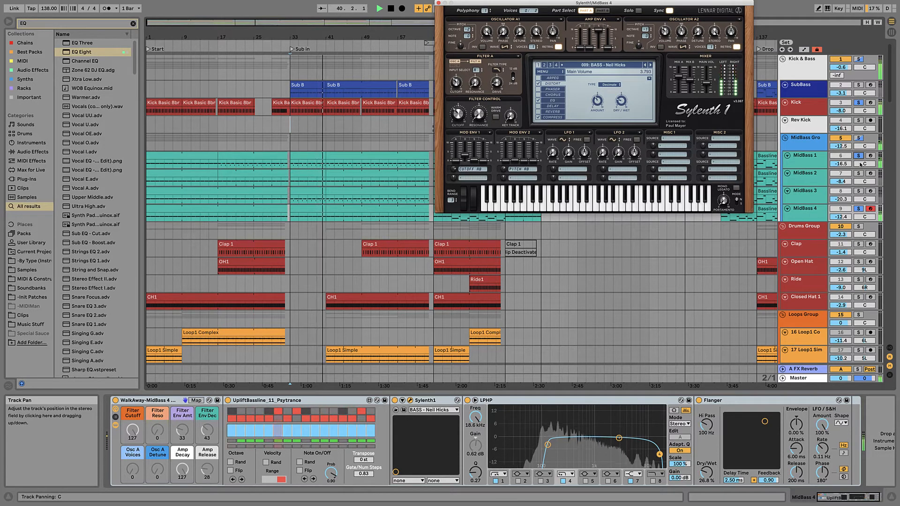
click(858, 191)
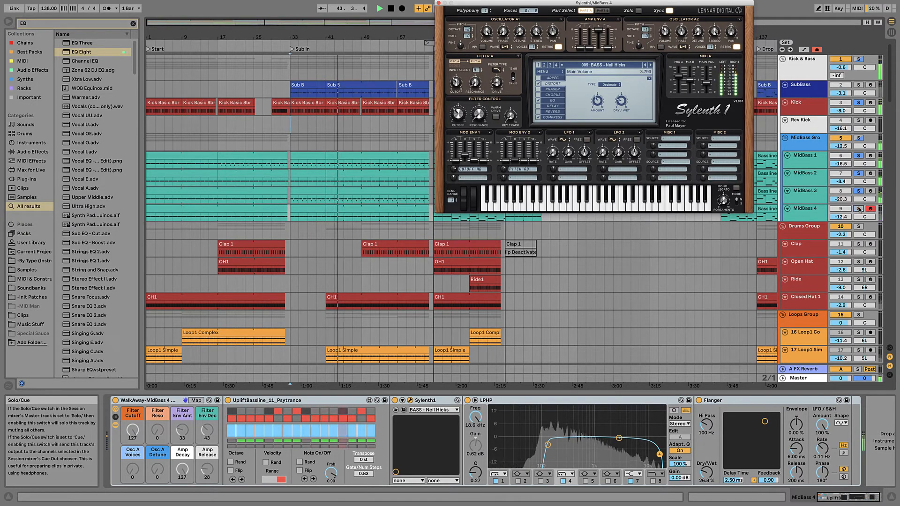
click(859, 210)
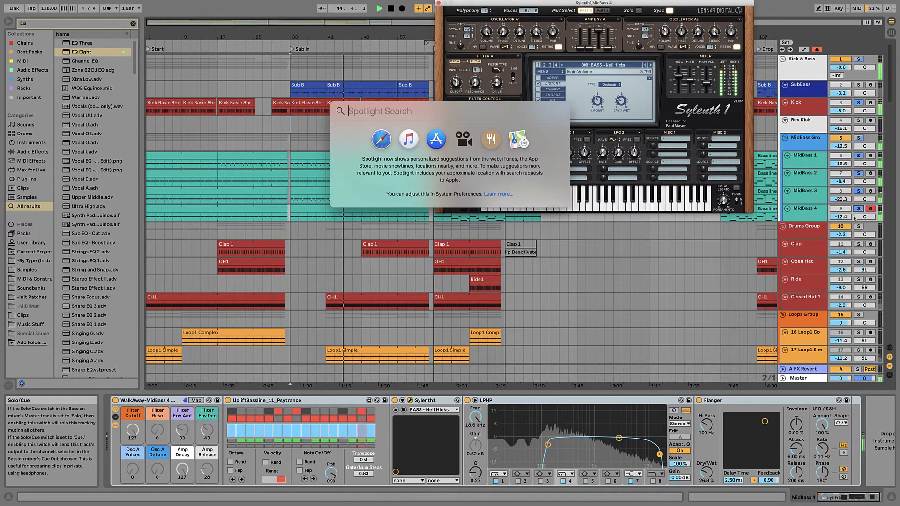
key(space)
Clear the solos on the individual mid-bass layers and play from bar 33, switching MidBass 1 off and on to compare
click(820, 155)
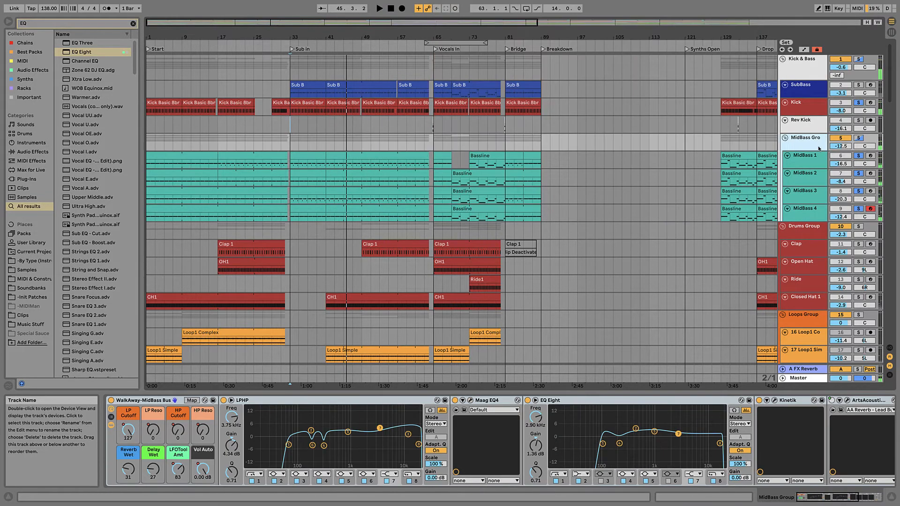
click(858, 156)
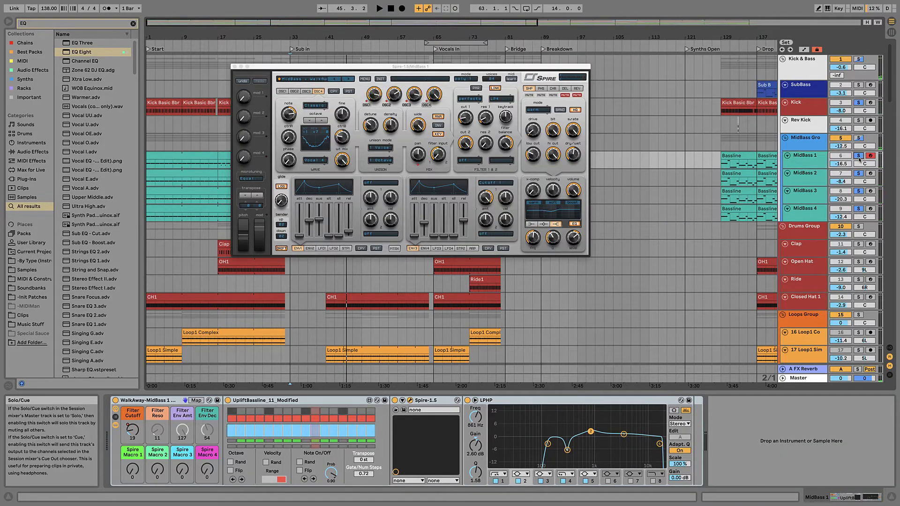
click(857, 157)
click(813, 164)
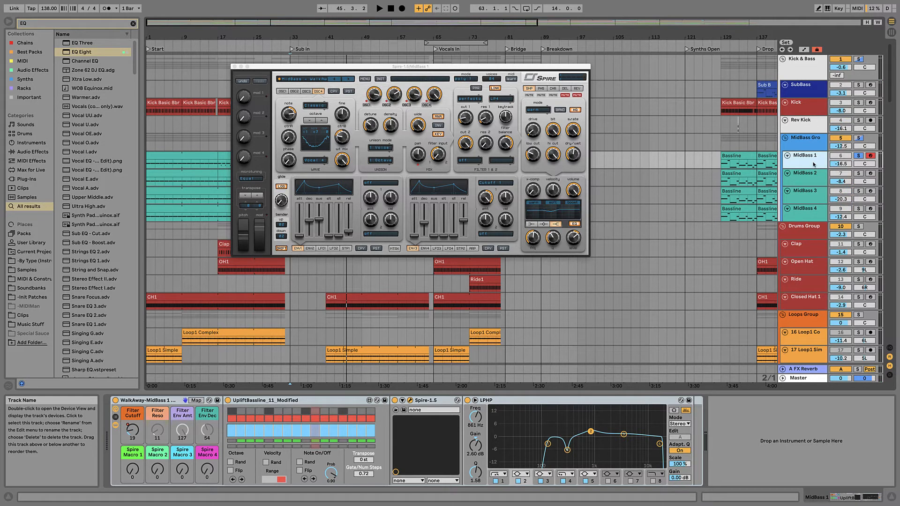
click(858, 157)
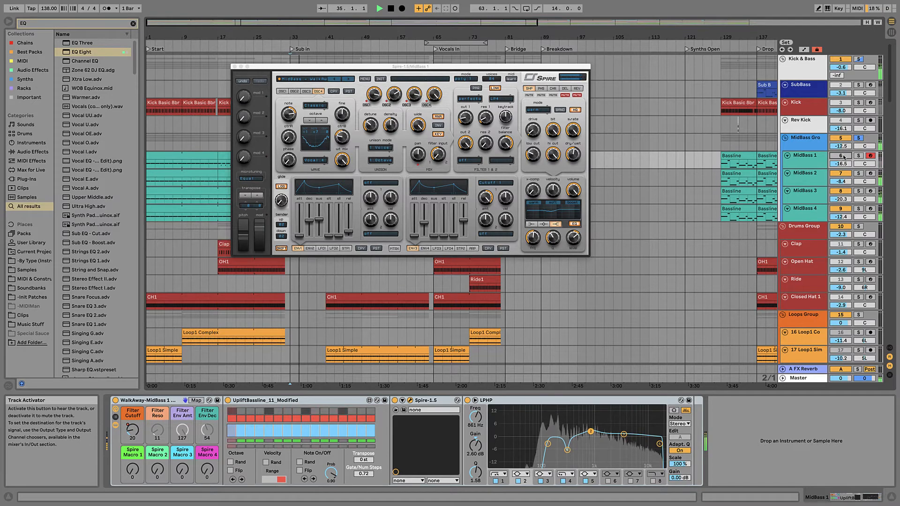
key(space)
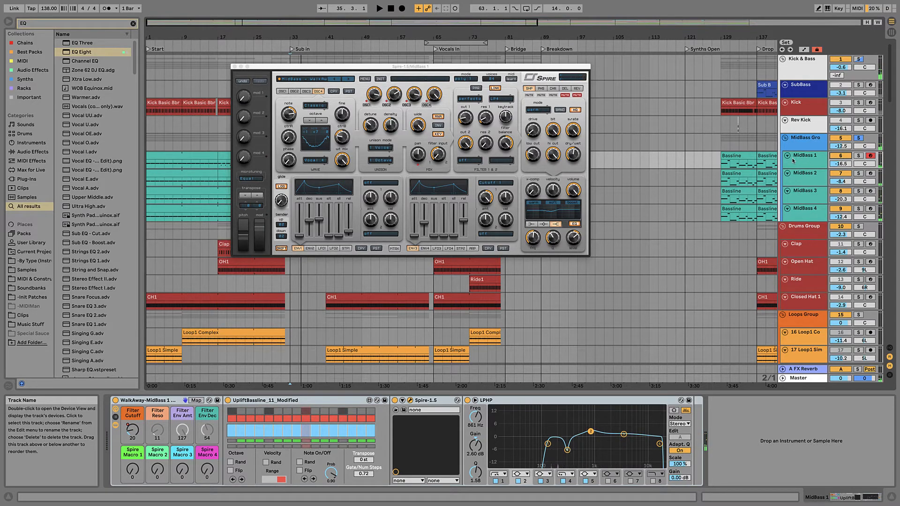
Step through MidBass 2, MidBass 3 and MidBass 4 to compare their synths, note sequences and equalizer curves
click(798, 175)
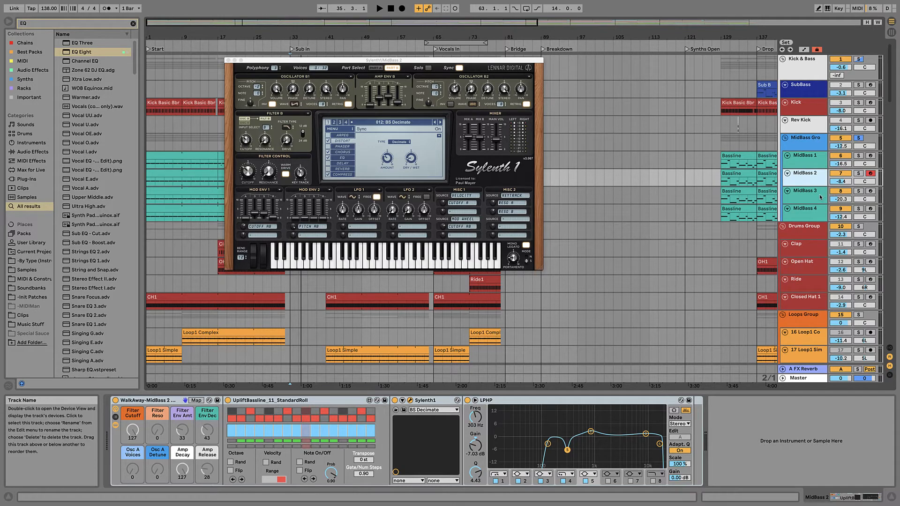
key(Down)
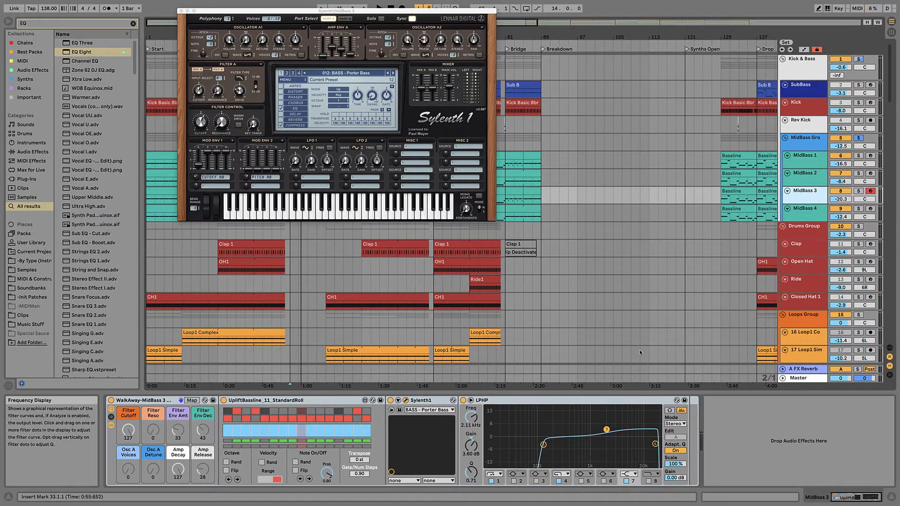
key(Down)
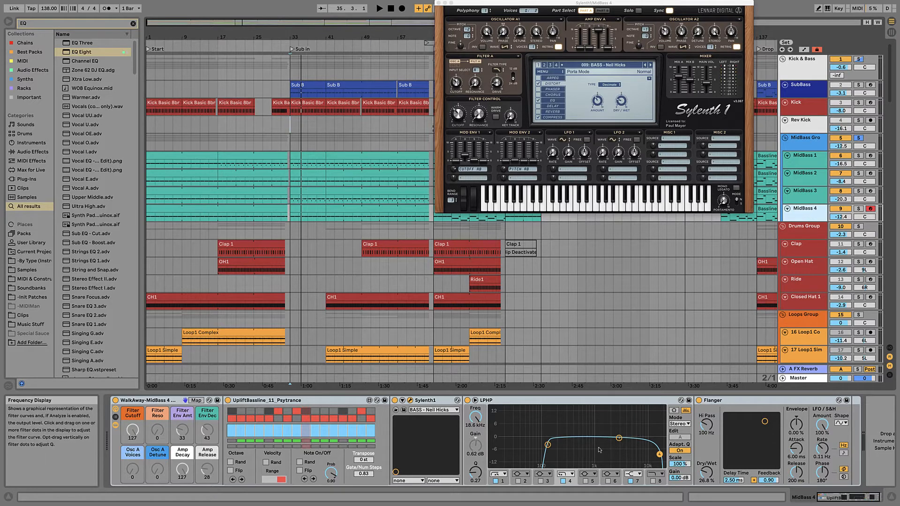
Close the MidBass 4 and MidBass 1 synth windows and place the playback start at bar 33
click(439, 3)
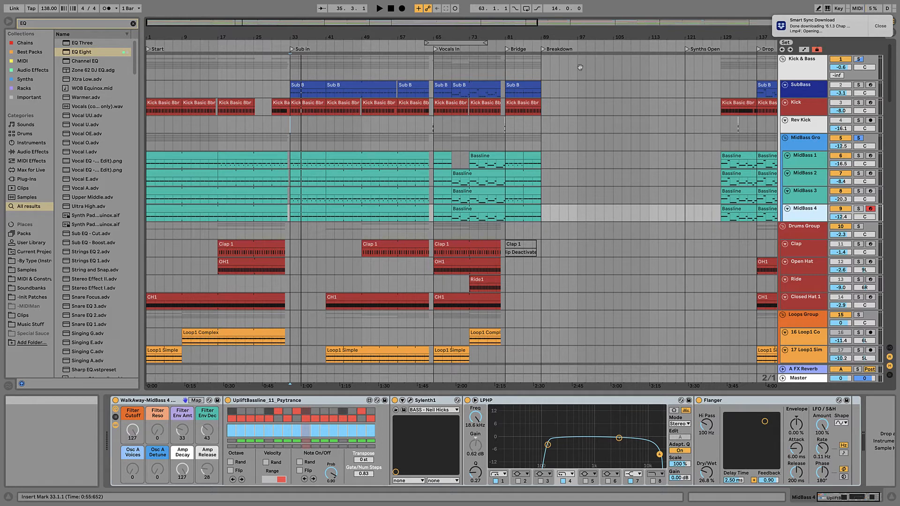
click(799, 165)
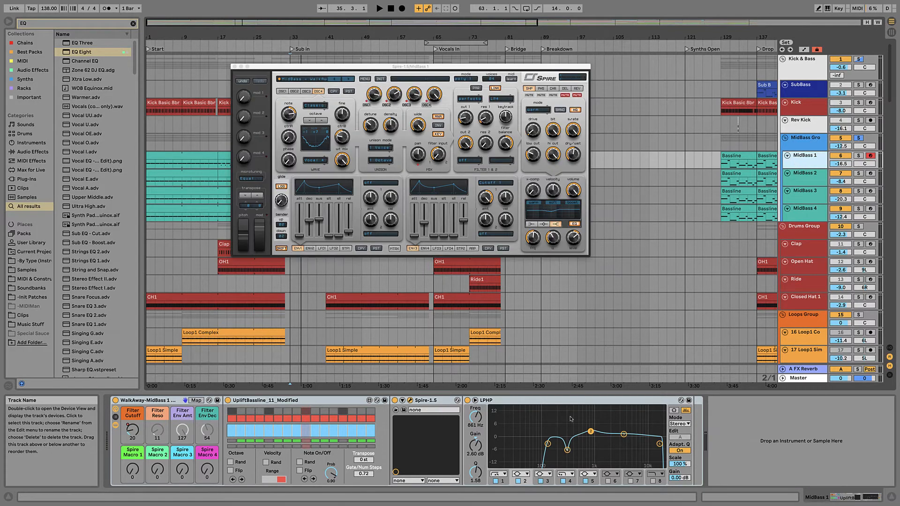
click(235, 66)
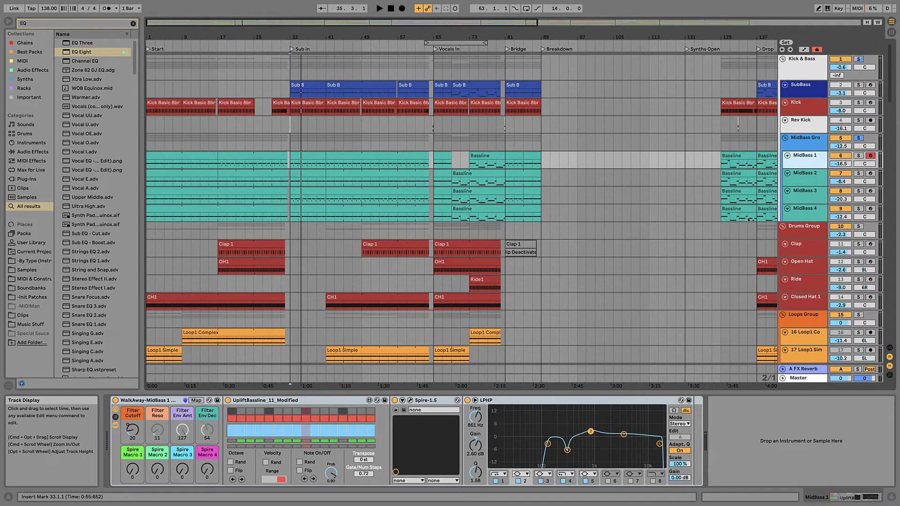
click(291, 126)
click(291, 164)
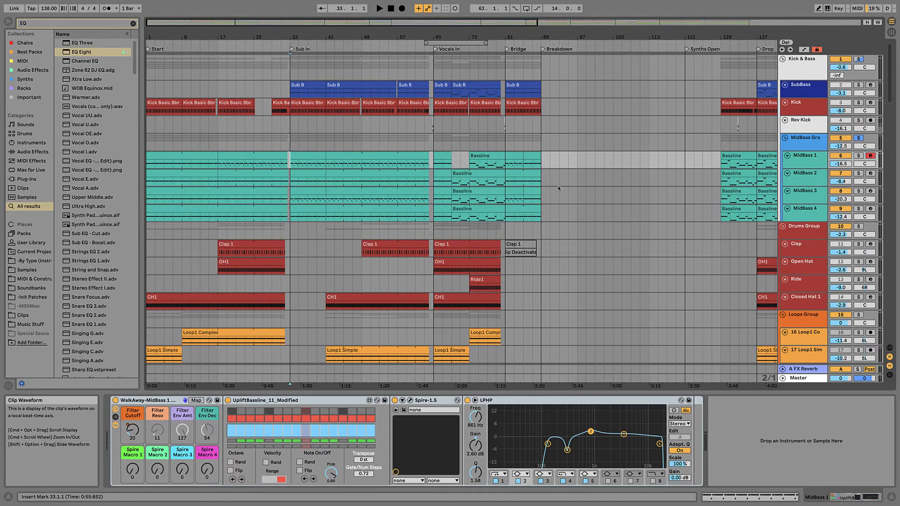
On the MidBass Group, switch off LFOTool, Kinetik, EQ Eight, Maag EQ4 and ArtsAcoustic Reverb, and set the Reverb Wet macro to 0
click(800, 139)
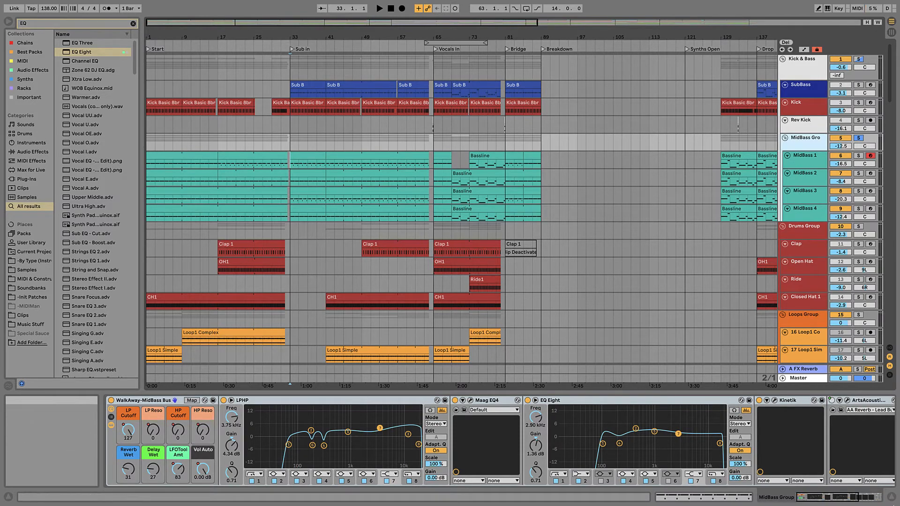
click(869, 497)
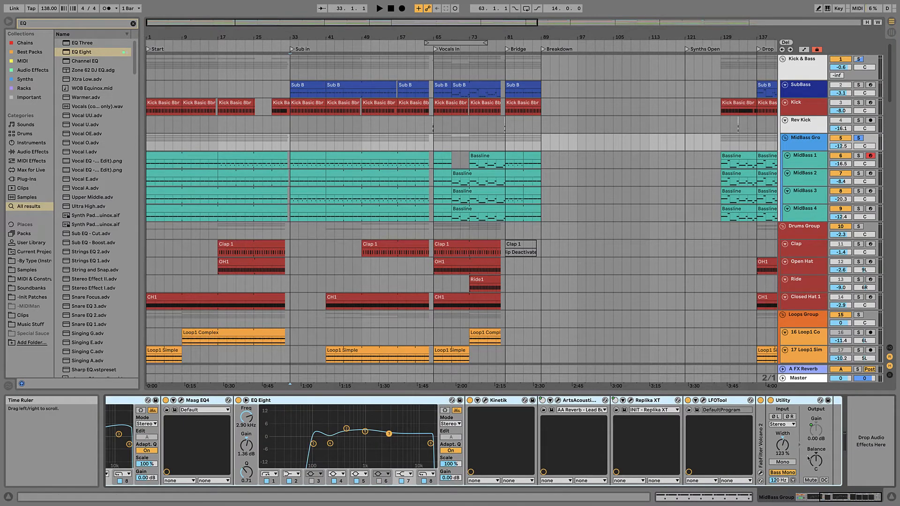
click(688, 400)
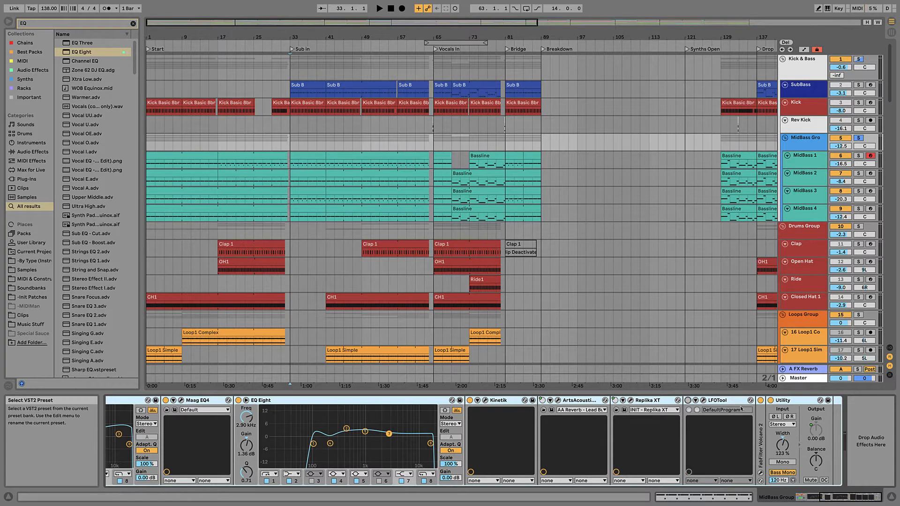
click(770, 401)
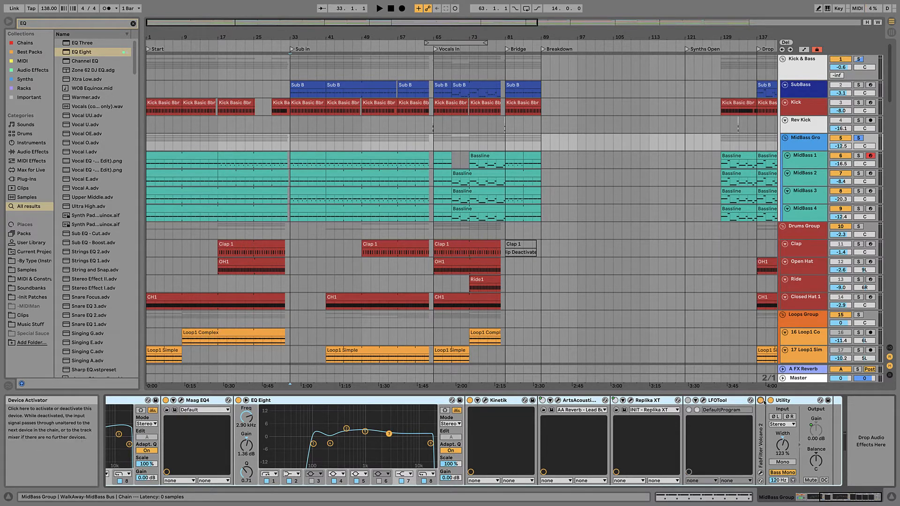
drag(864, 498, 837, 498)
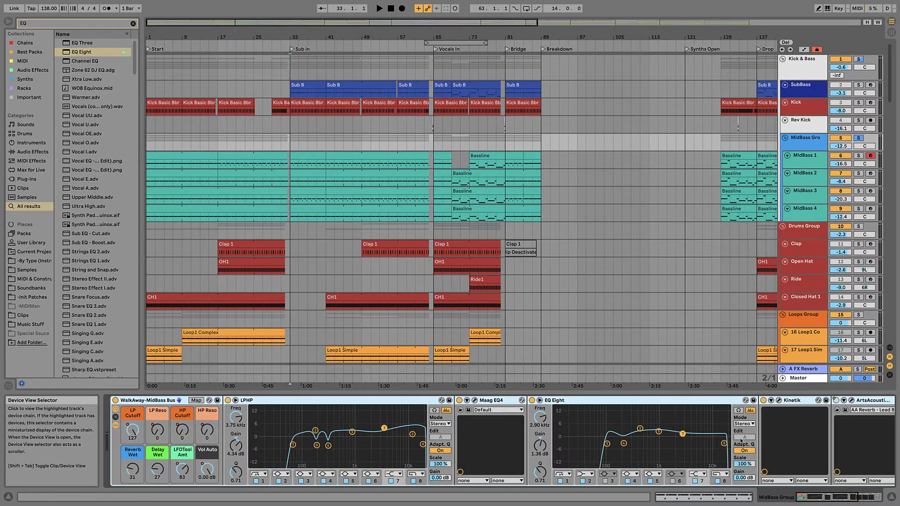
click(764, 401)
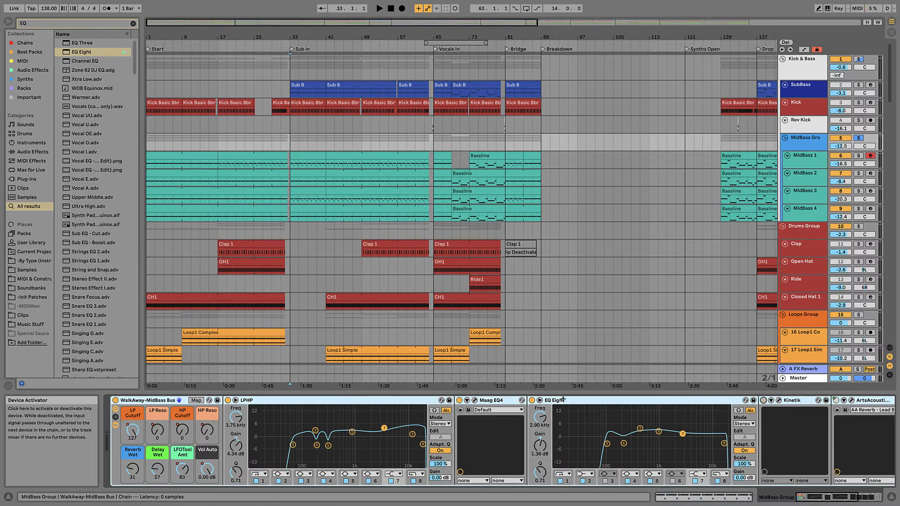
click(532, 402)
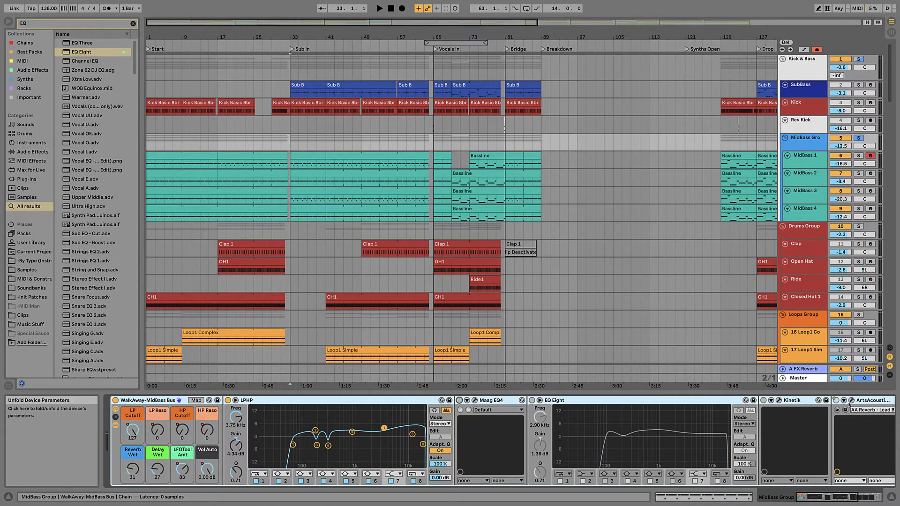
click(853, 402)
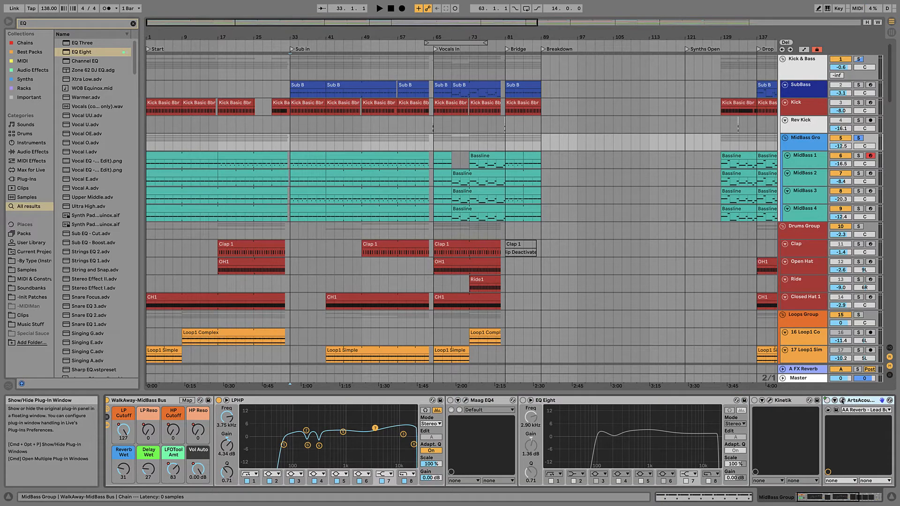
click(842, 401)
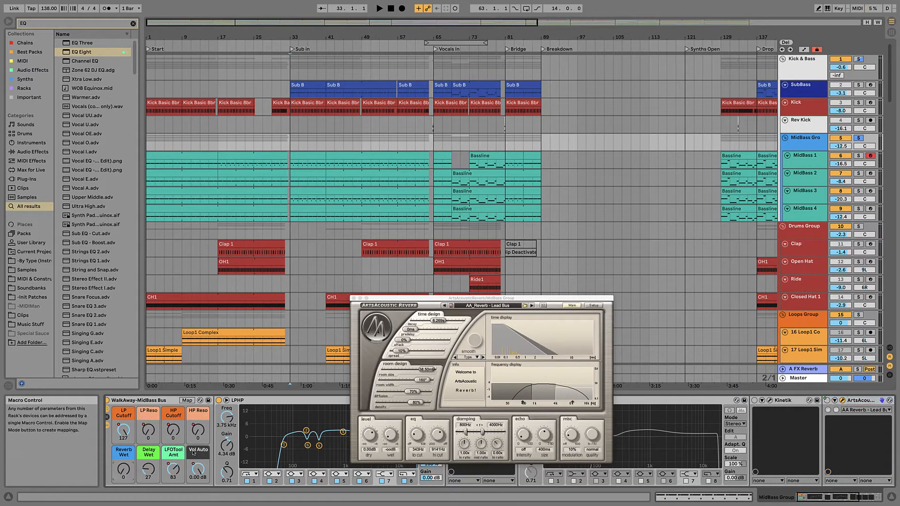
drag(342, 297, 351, 297)
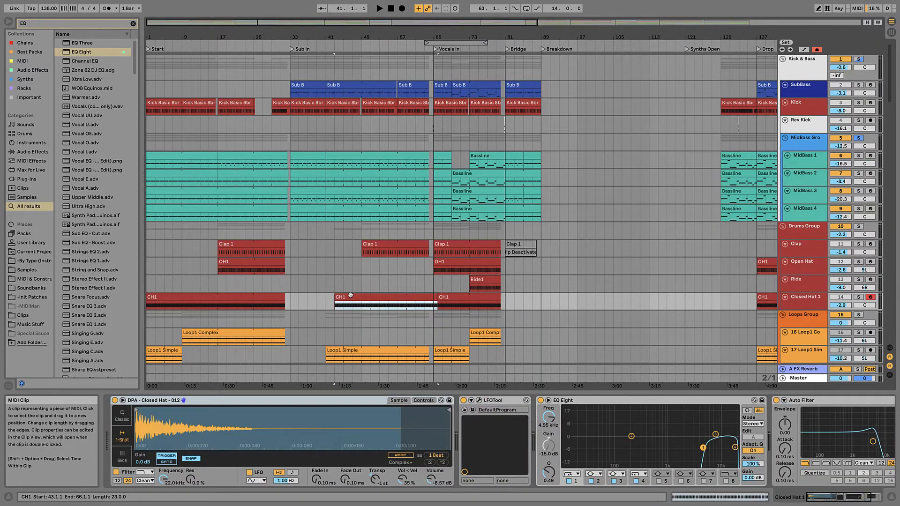
key(super+z)
click(805, 140)
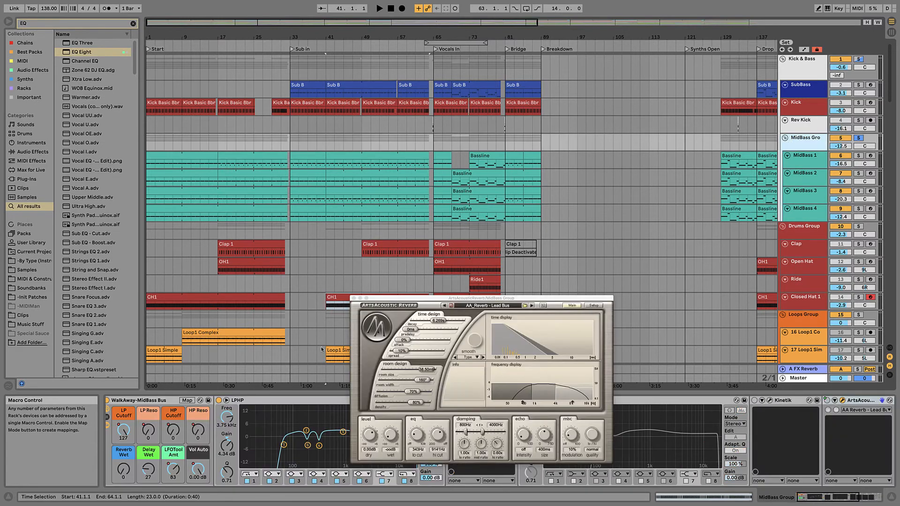
Set the group's Delay Wet and LFOTool Amt macros to 0 and close the reverb window, with playback starting at bar 33
double_click(152, 470)
double_click(174, 470)
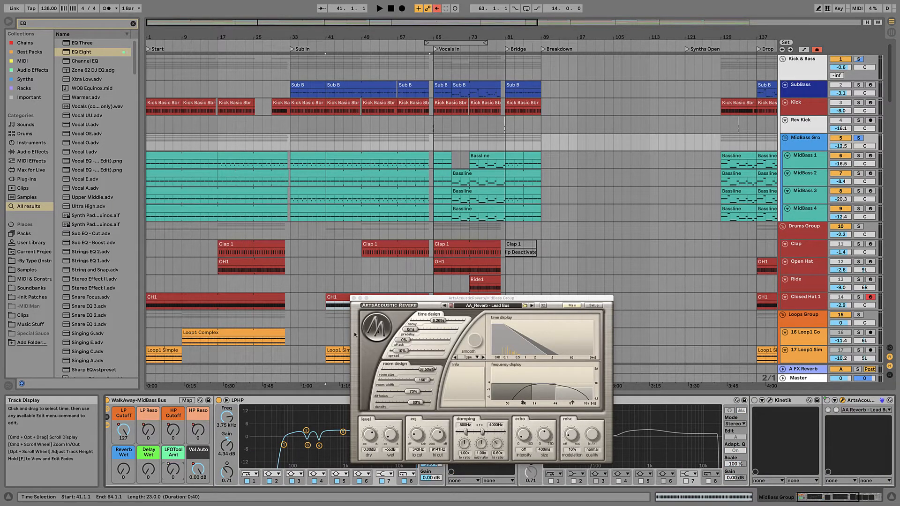
click(371, 298)
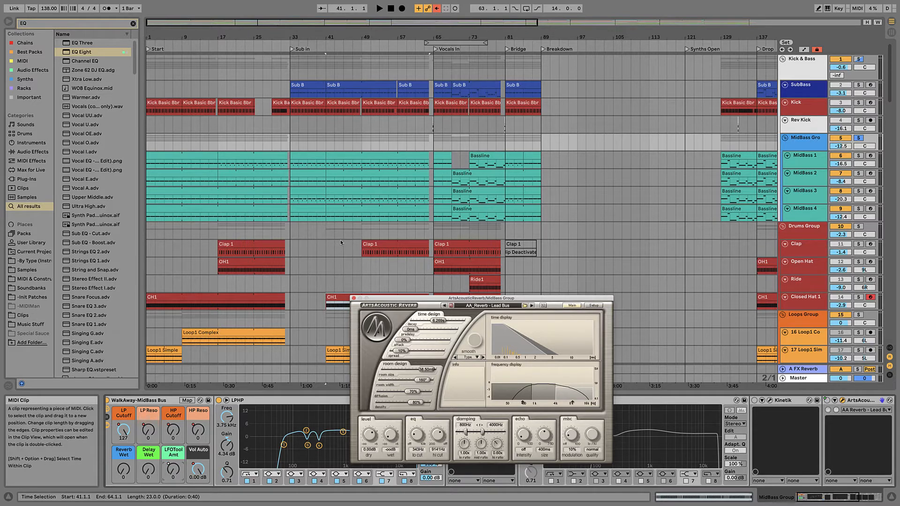
click(287, 140)
click(354, 299)
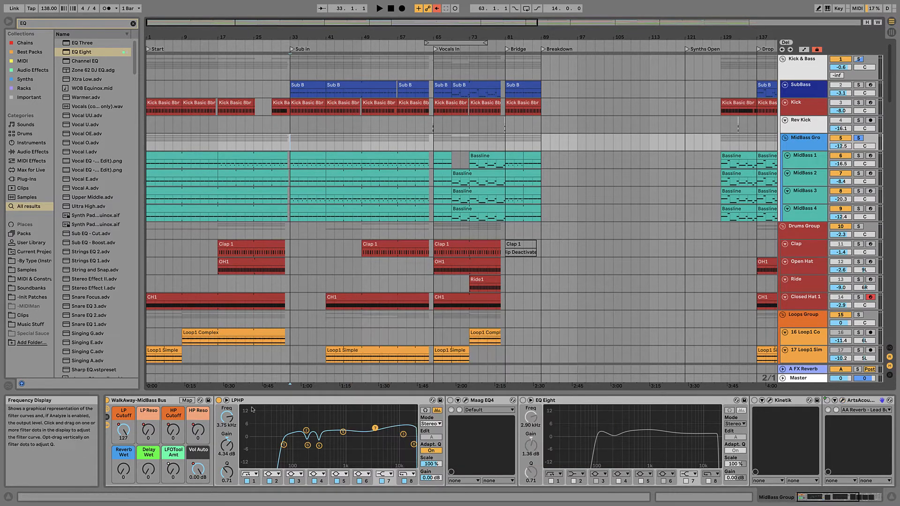
Play the mid-bass group from bar 33 with the LPHP equalizer switched off, and switch it back on to compare
click(219, 400)
key(space)
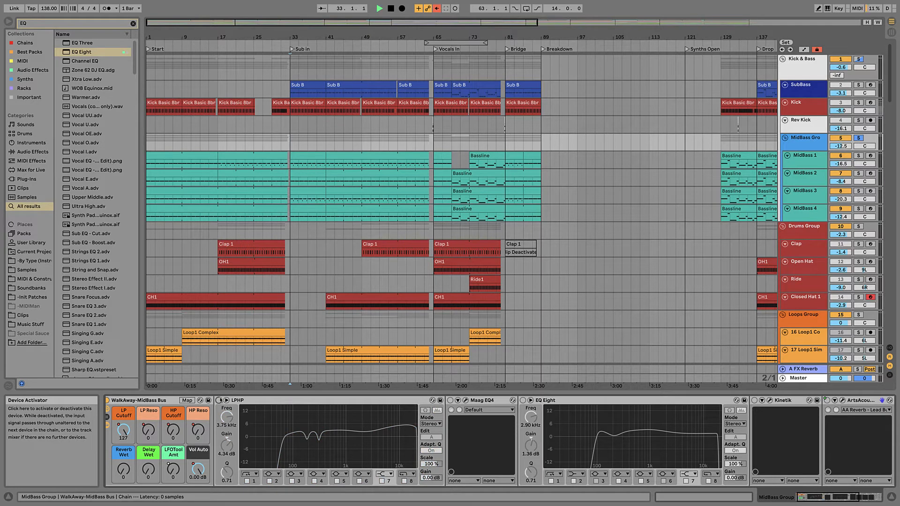
click(218, 400)
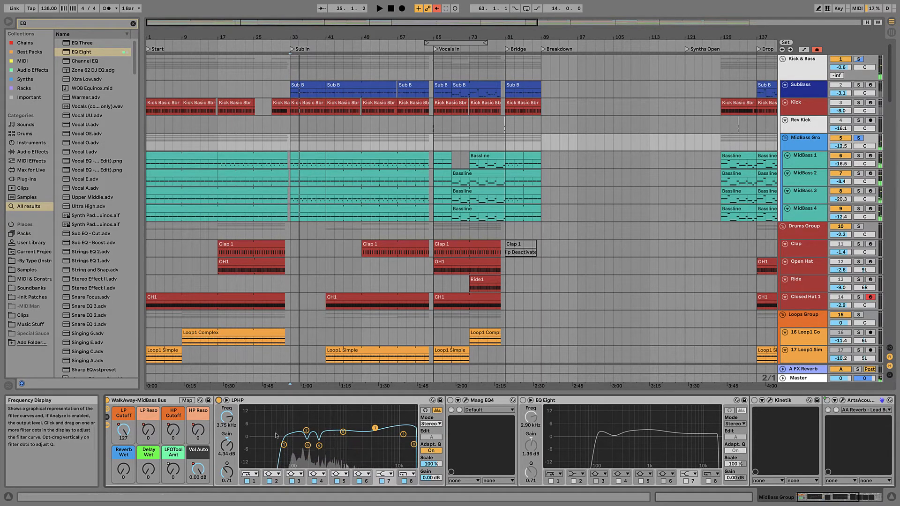
Play from bar 33 while switching LPHP notch bands 6 and 4 off and back on to compare, and stop playback
click(307, 445)
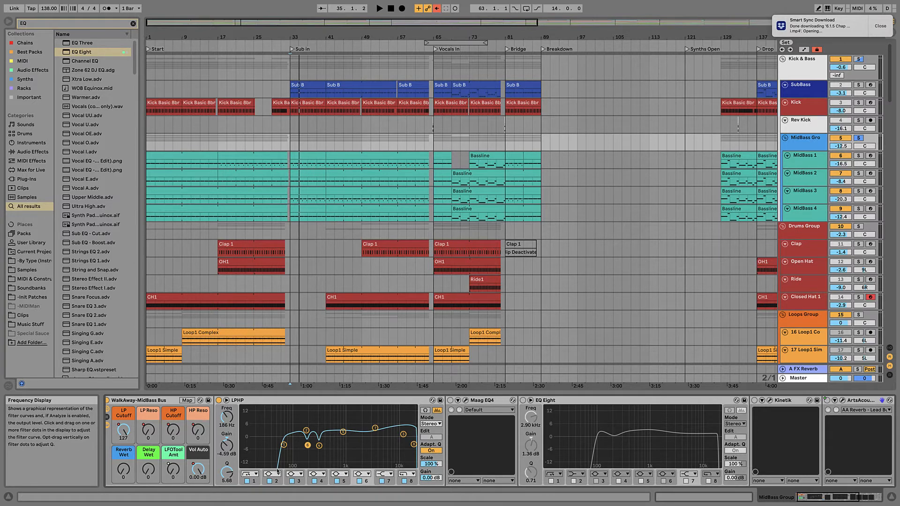
key(space)
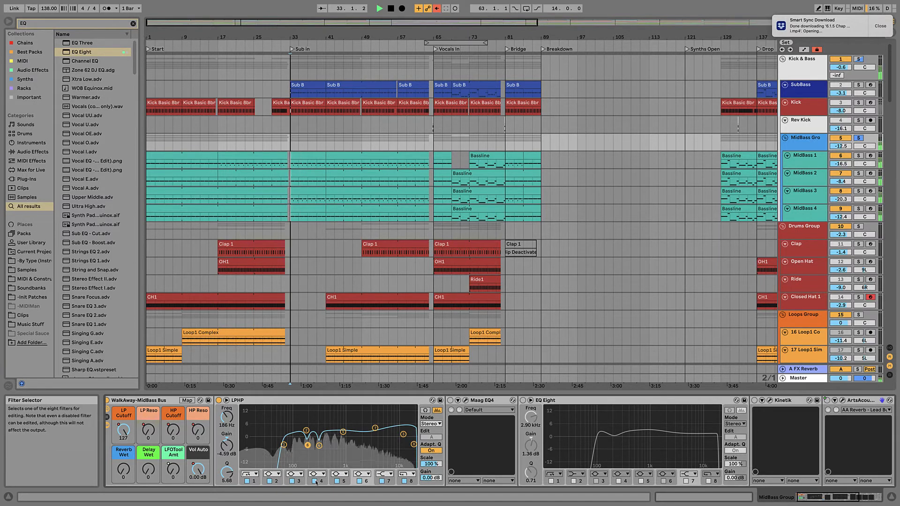
click(365, 480)
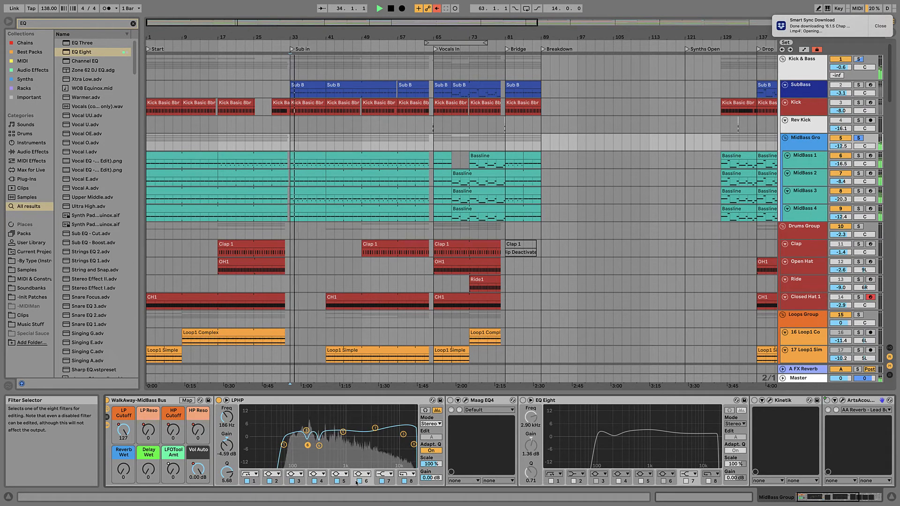
click(315, 481)
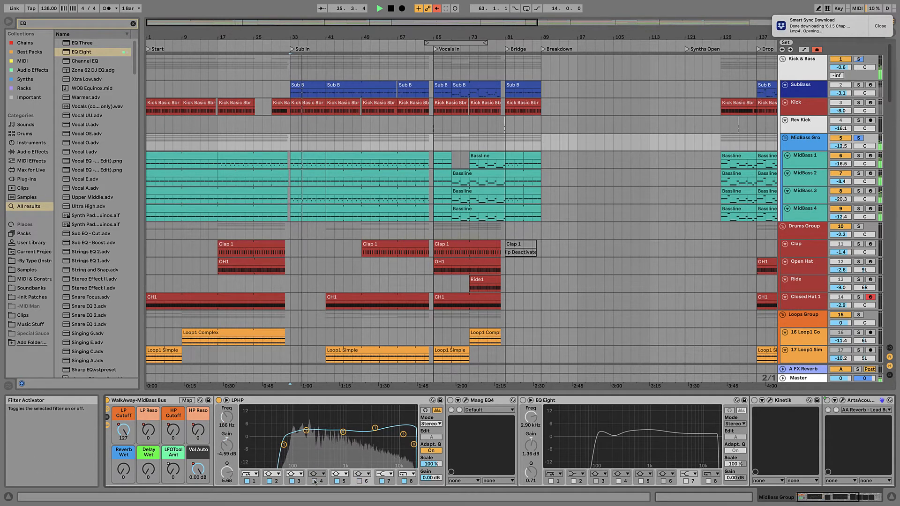
click(314, 481)
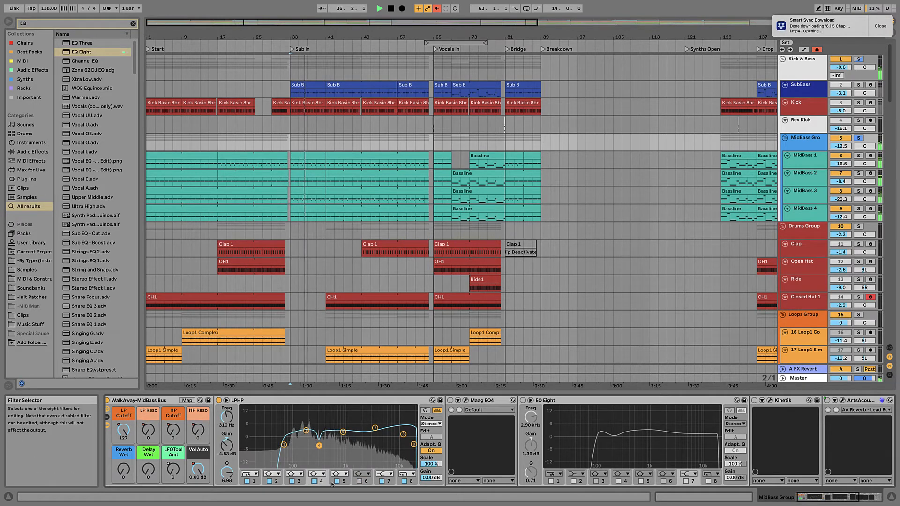
click(359, 481)
key(space)
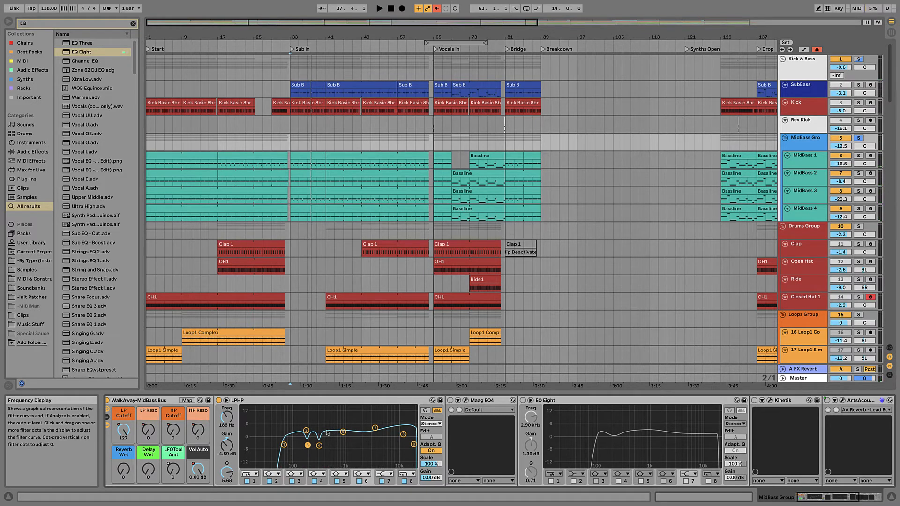
Open Maag EQ4 on the MidBass Group, toggle it during playback to compare, and leave it active with playback stopped
click(465, 401)
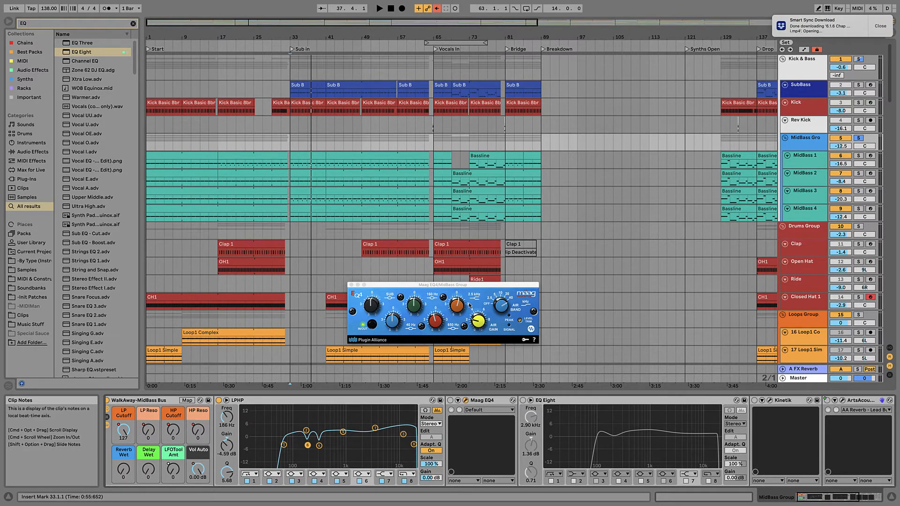
key(space)
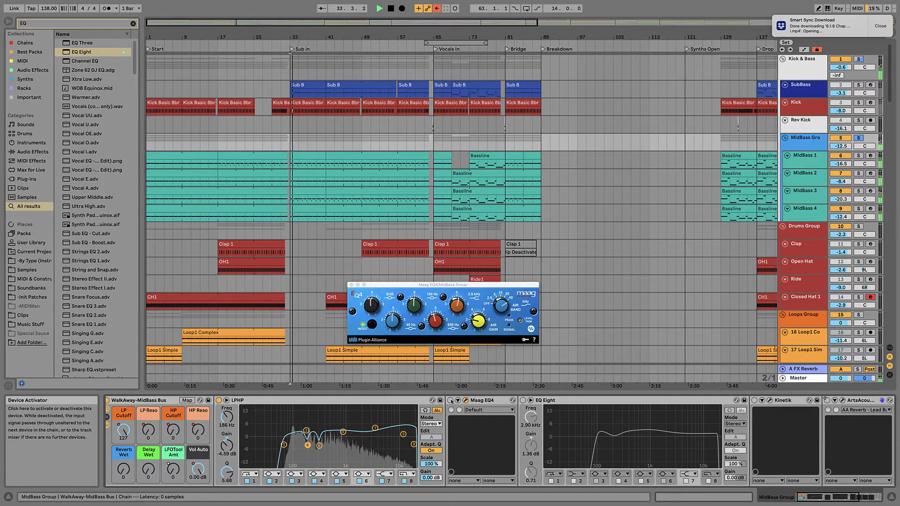
click(451, 401)
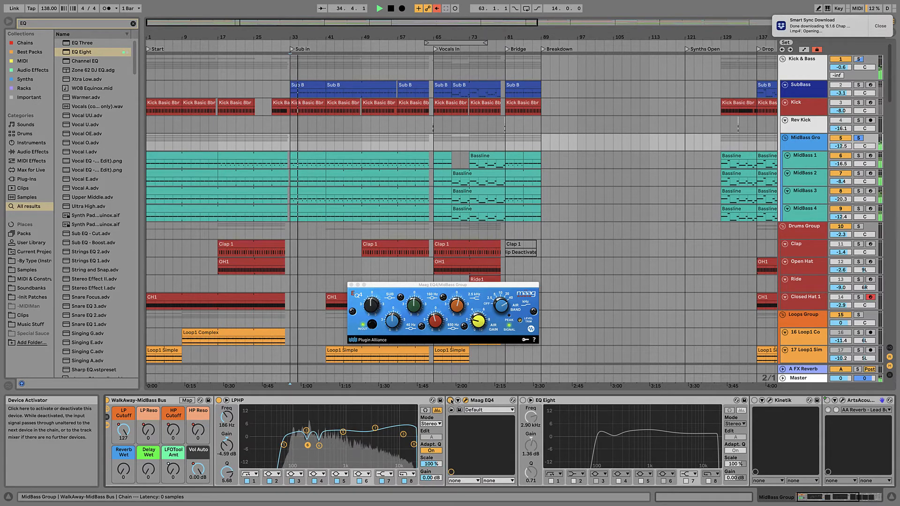
click(451, 401)
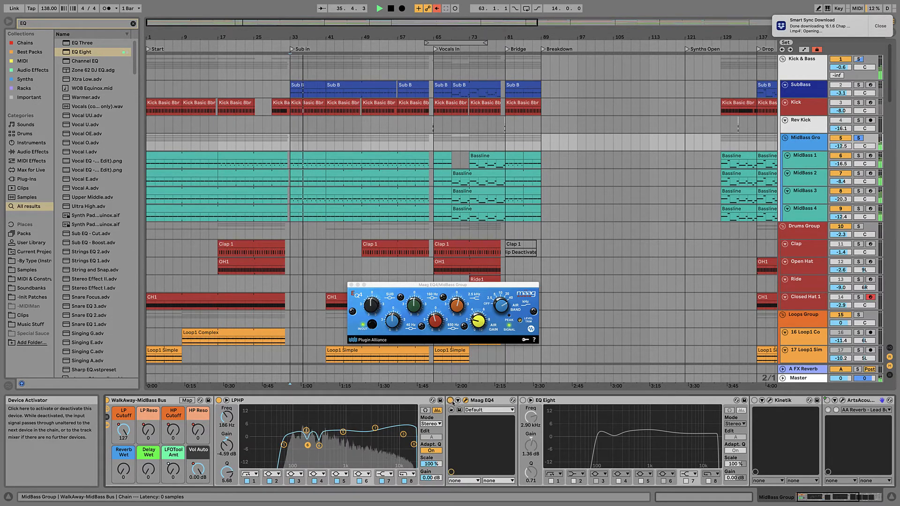
click(450, 401)
key(space)
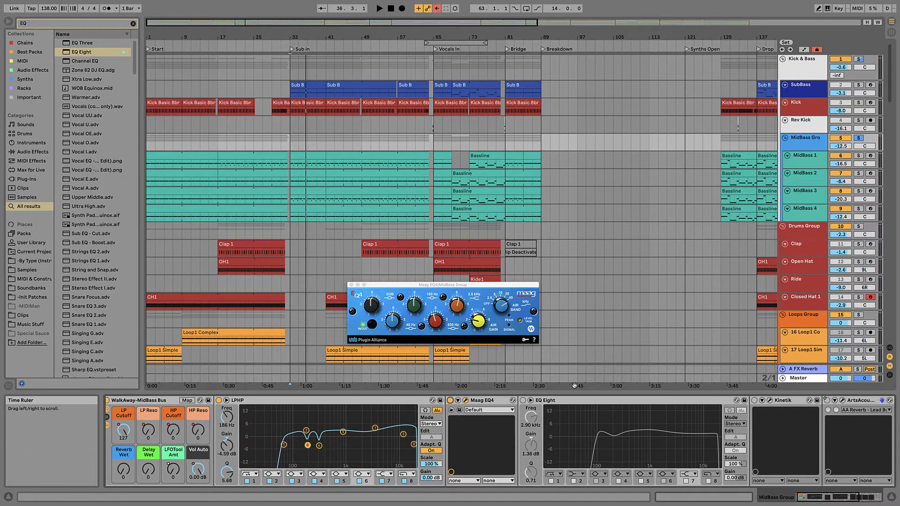
Activate the MidBass Group's EQ Eight and toggle it off and on during playback from bar 33 to compare
click(578, 400)
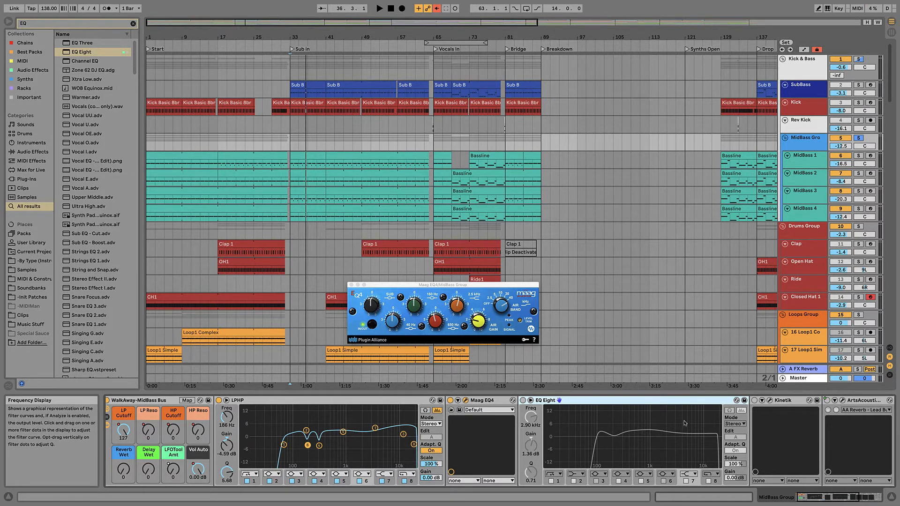
click(523, 401)
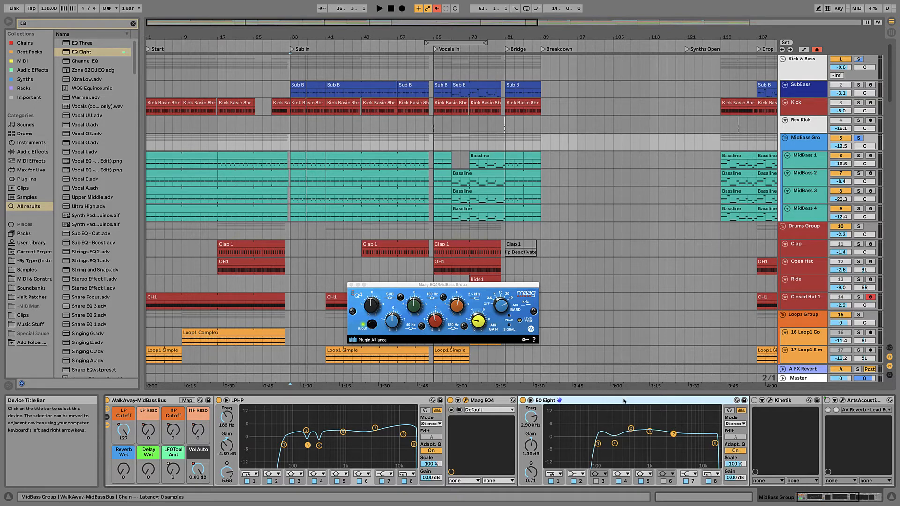
key(space)
click(523, 400)
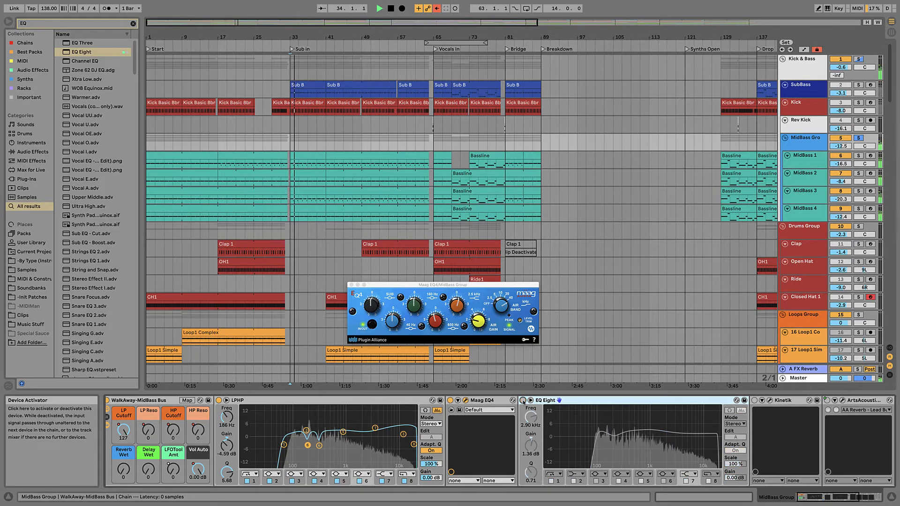
click(523, 400)
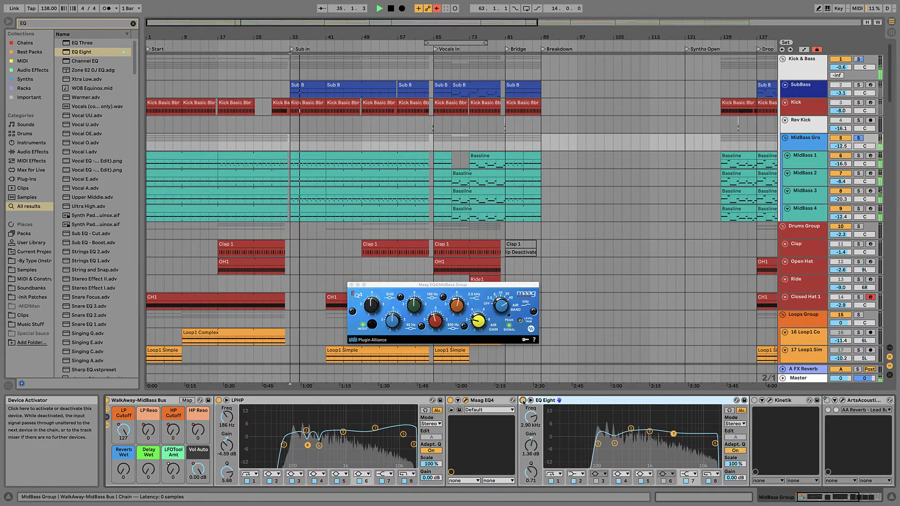
Switch EQ Eight's band 8 filter off and back on while playing the mid-bass from bar 33 to compare, and stop playback
key(space)
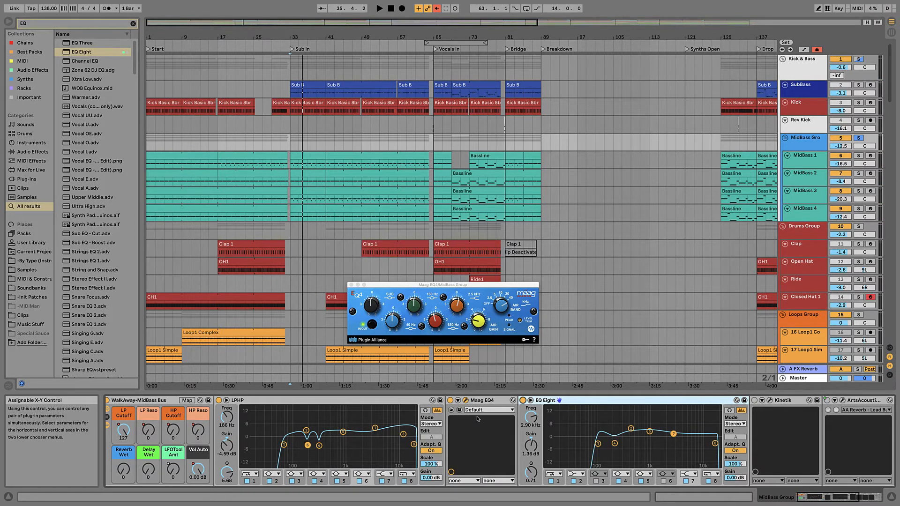
click(520, 322)
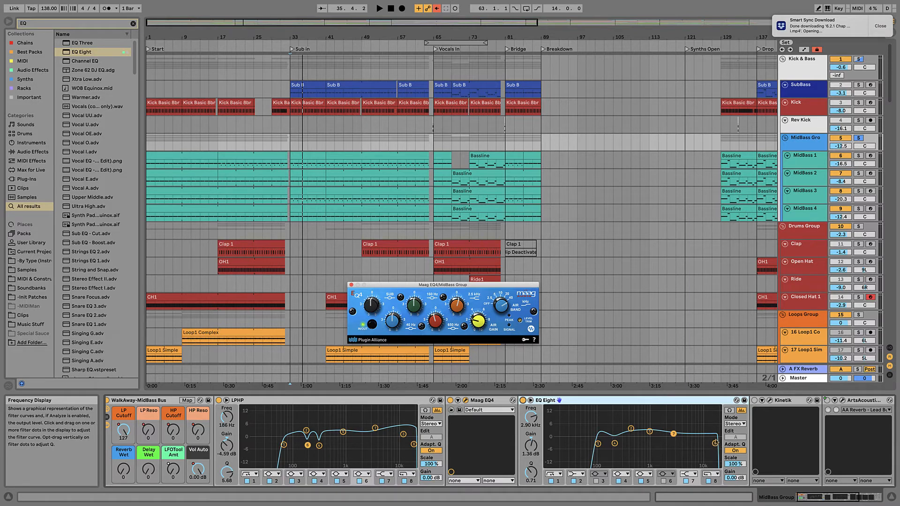
click(709, 482)
key(space)
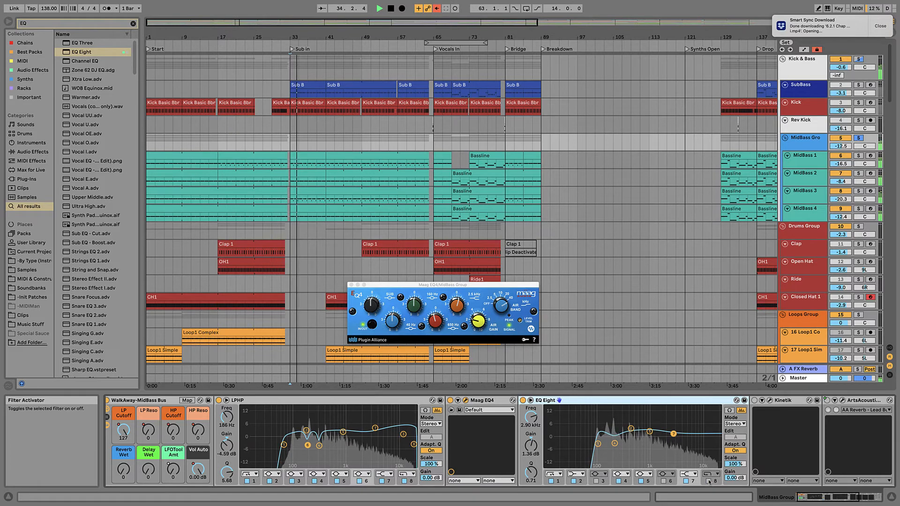
click(709, 482)
key(space)
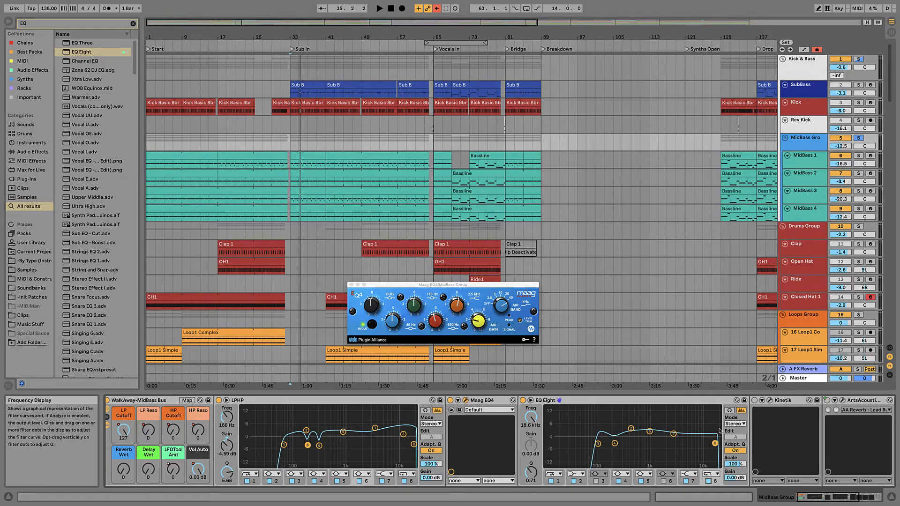
Activate and open Kinetik on the MidBass Group, audition it from bar 33, and toggle the option beside Drive on and off
drag(806, 498, 824, 501)
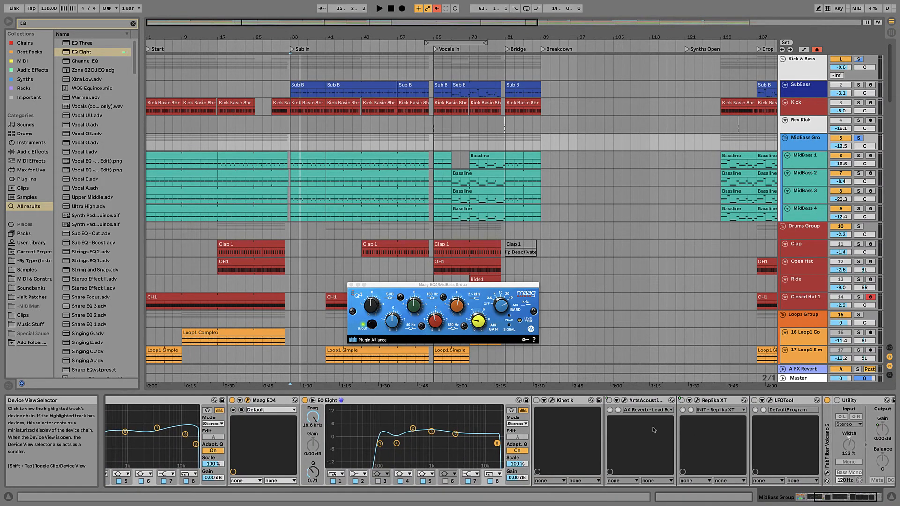
click(551, 401)
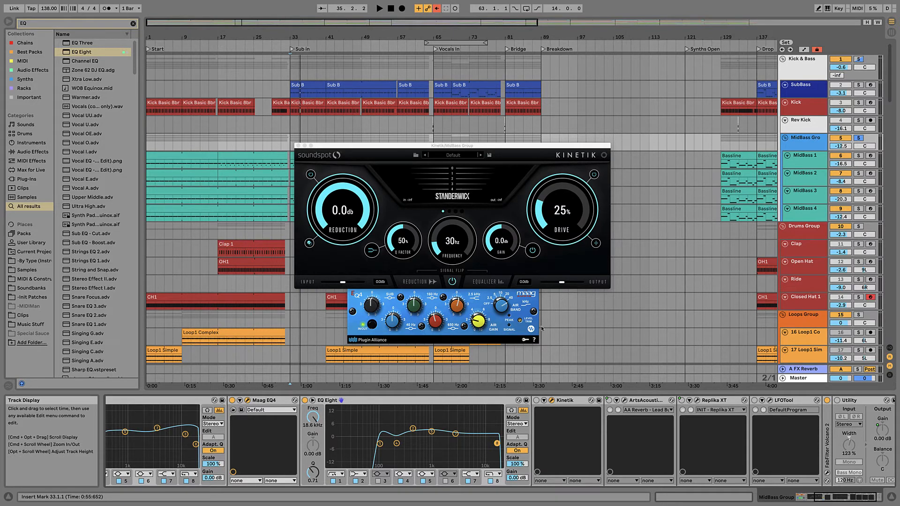
key(space)
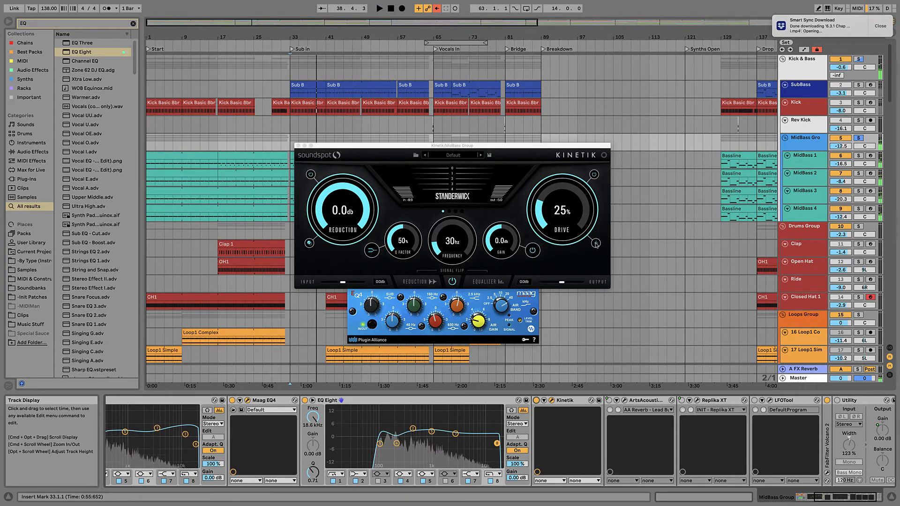
key(space)
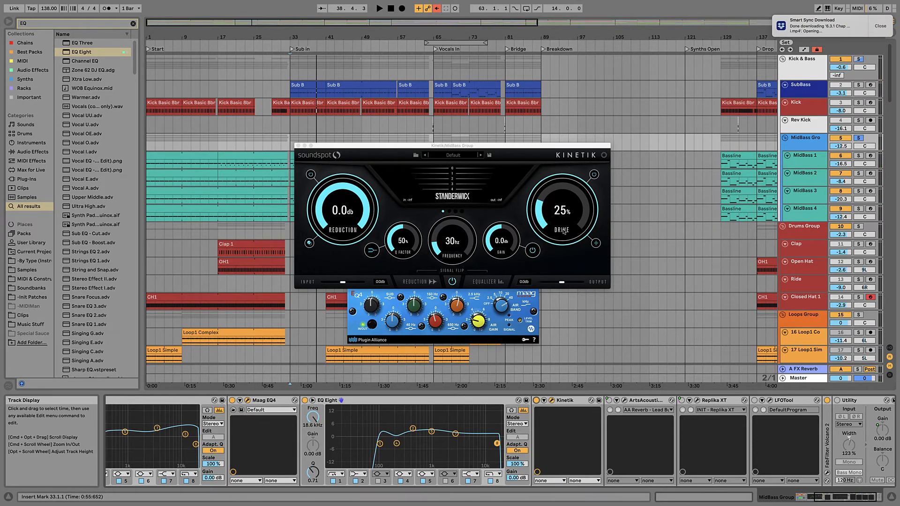
click(596, 245)
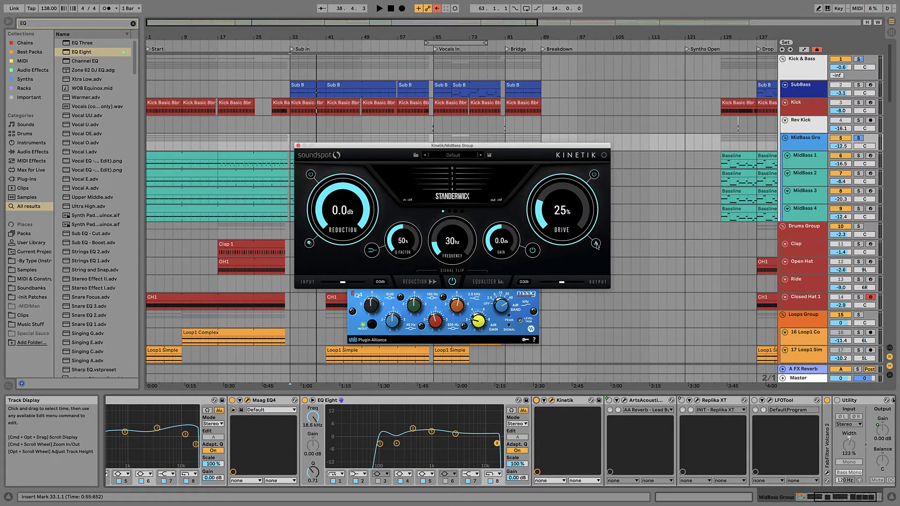
click(597, 245)
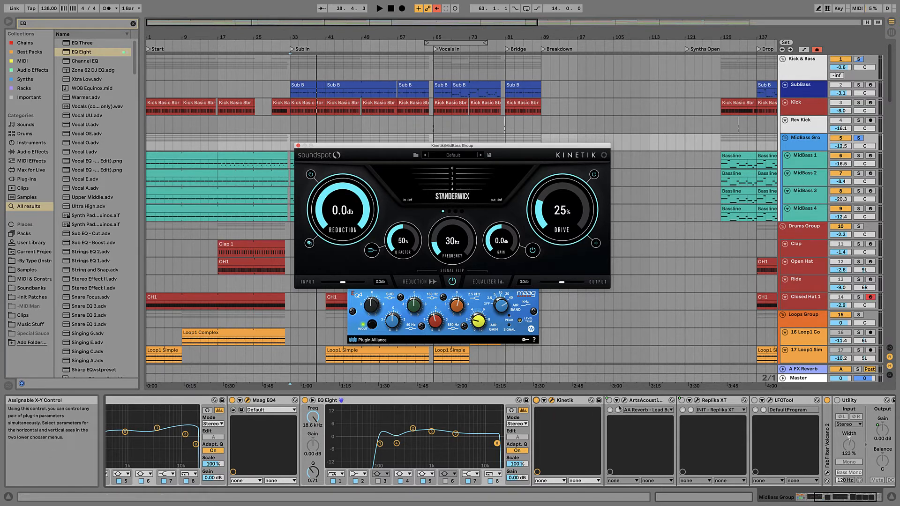
Activate and open ArtsAcousticReverb on the MidBass Group, audition it from bar 33, and set the Reverb Wet macro to 32
drag(845, 497, 466, 505)
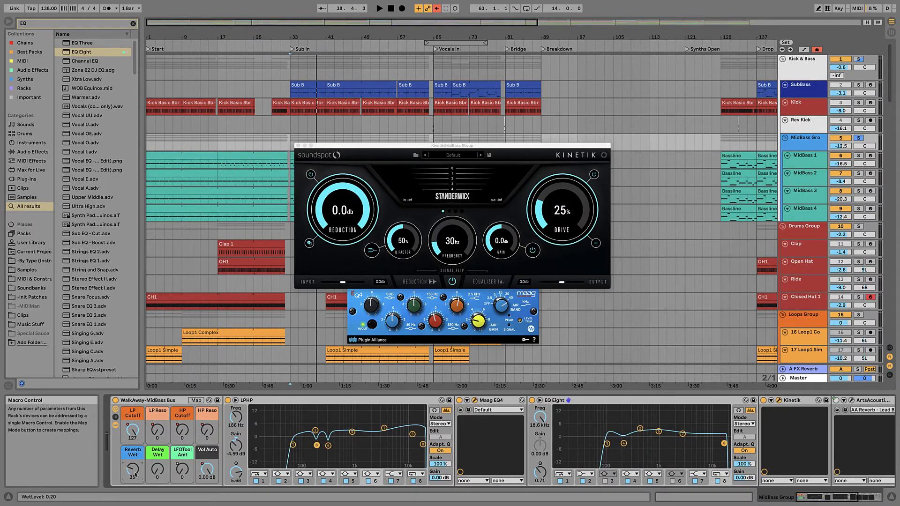
drag(832, 497, 868, 497)
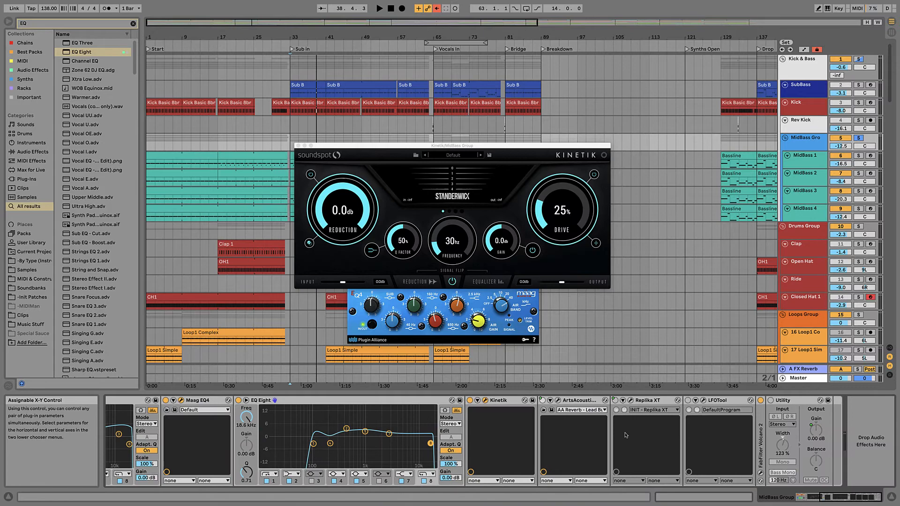
click(552, 410)
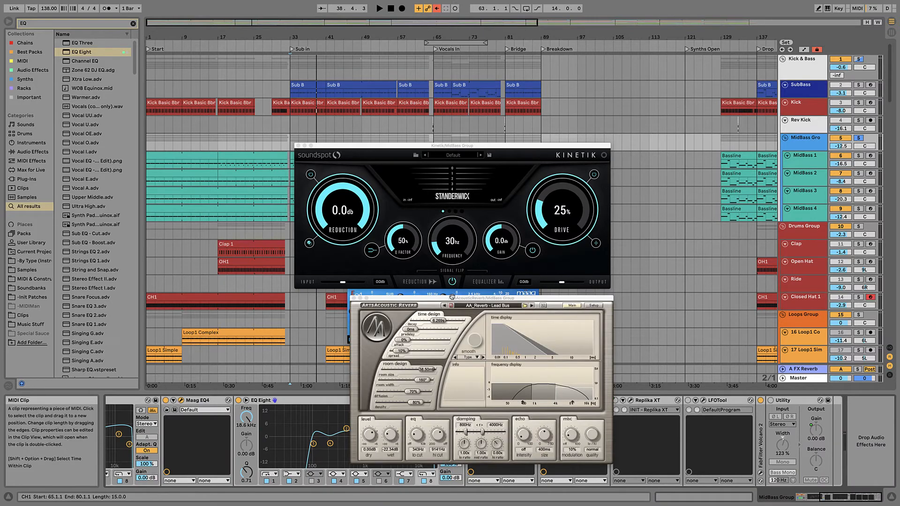
drag(452, 297, 310, 121)
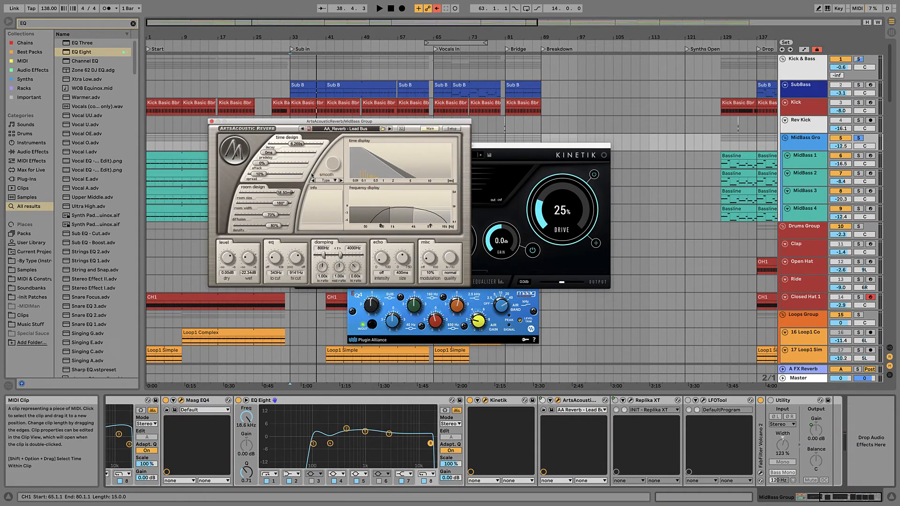
key(space)
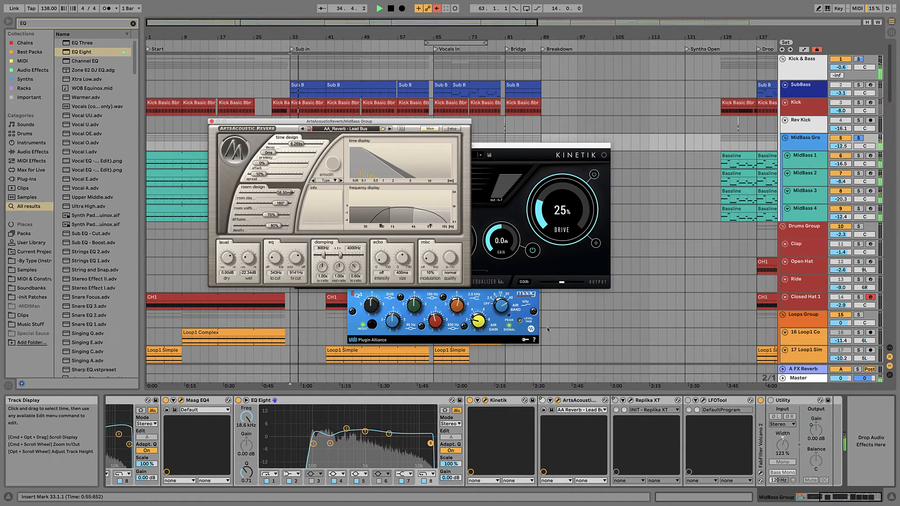
click(808, 497)
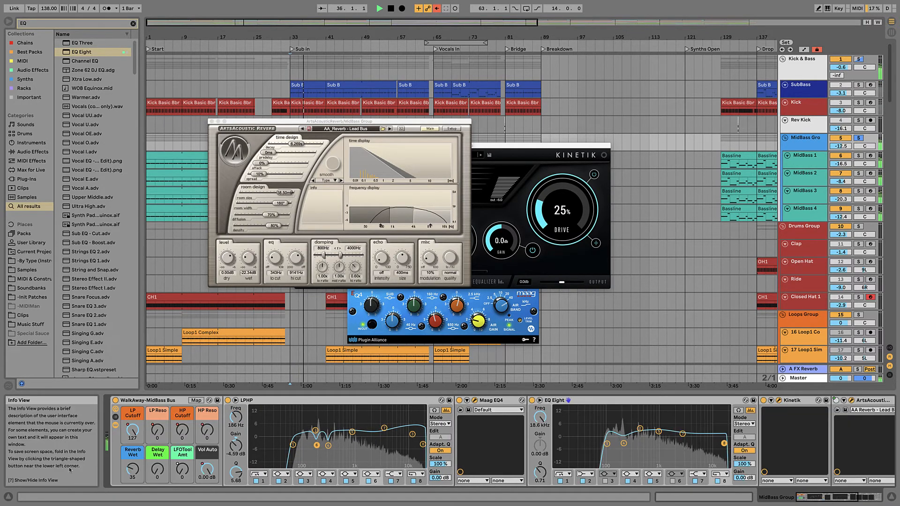
key(space)
drag(133, 470, 132, 474)
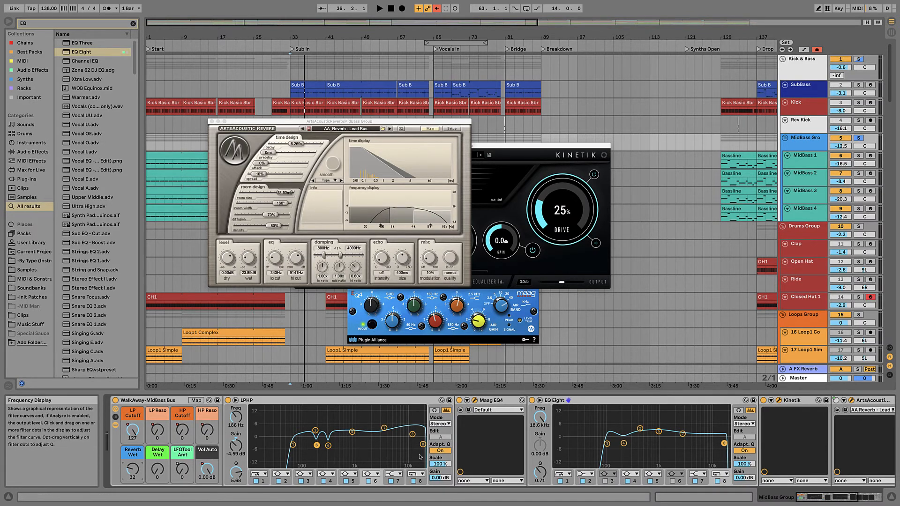
Activate and open Replika XT on the MidBass Group and set the Delay Wet macro to 19 while auditioning from bar 33
drag(842, 497, 899, 498)
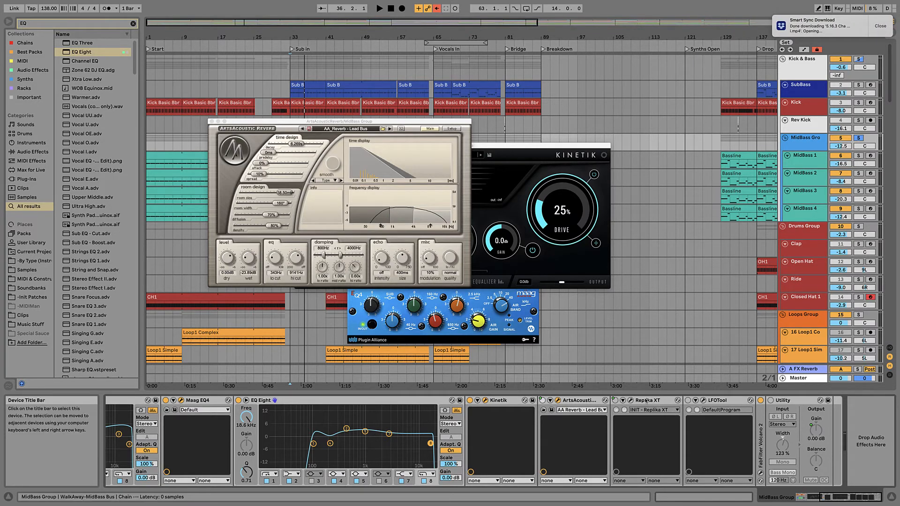
click(631, 402)
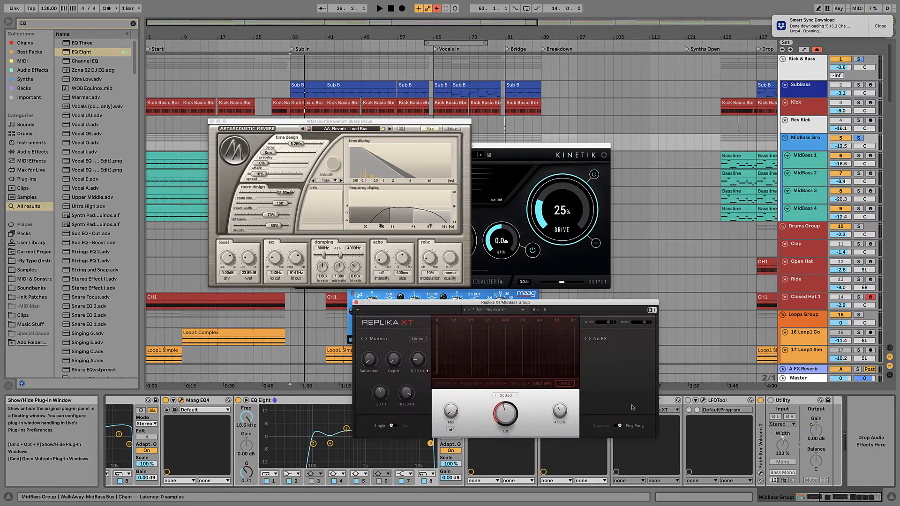
scroll(338, 469, left, 10)
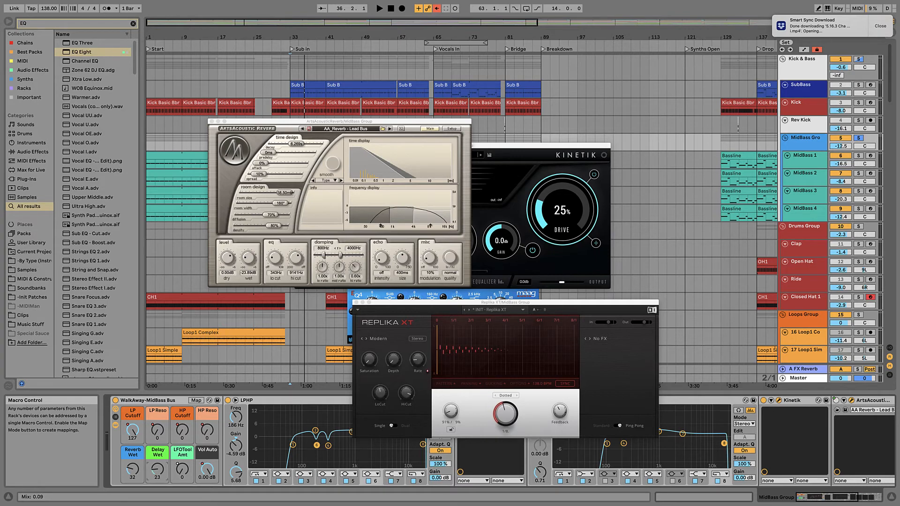
drag(157, 469, 159, 474)
key(space)
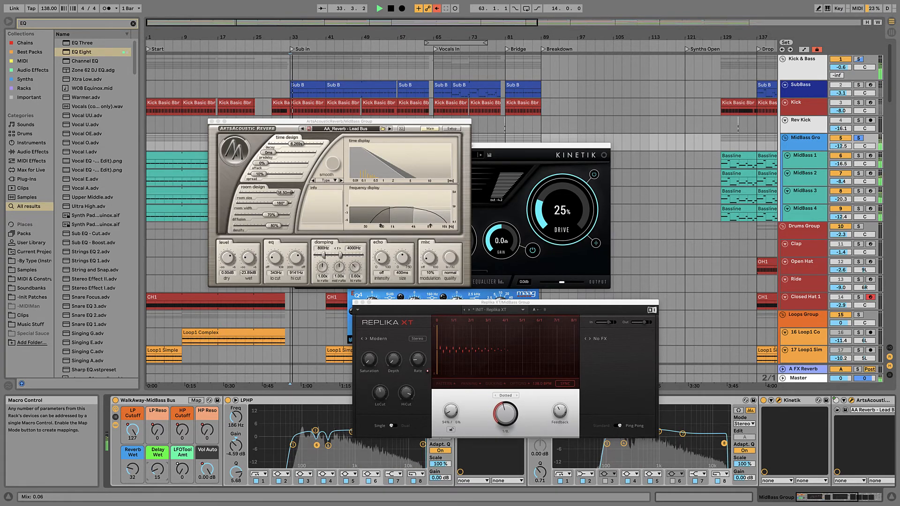
key(space)
drag(158, 475, 158, 472)
key(space)
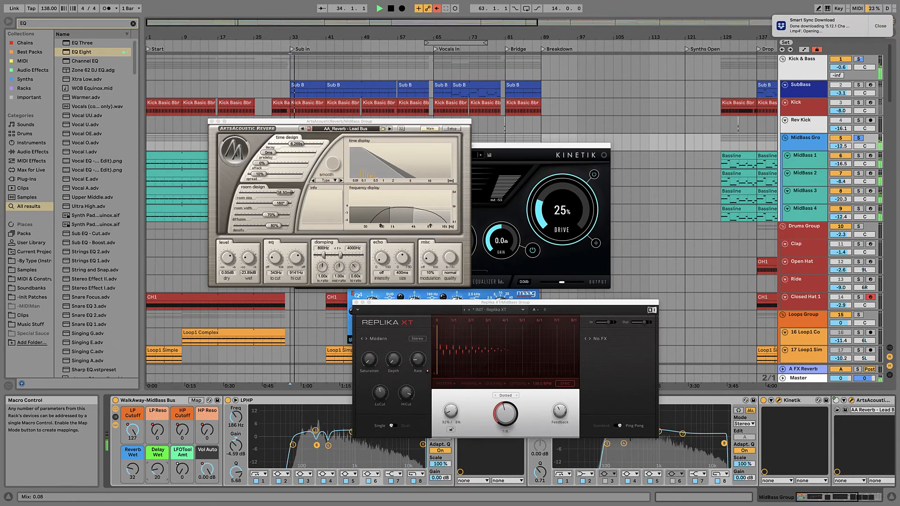
key(space)
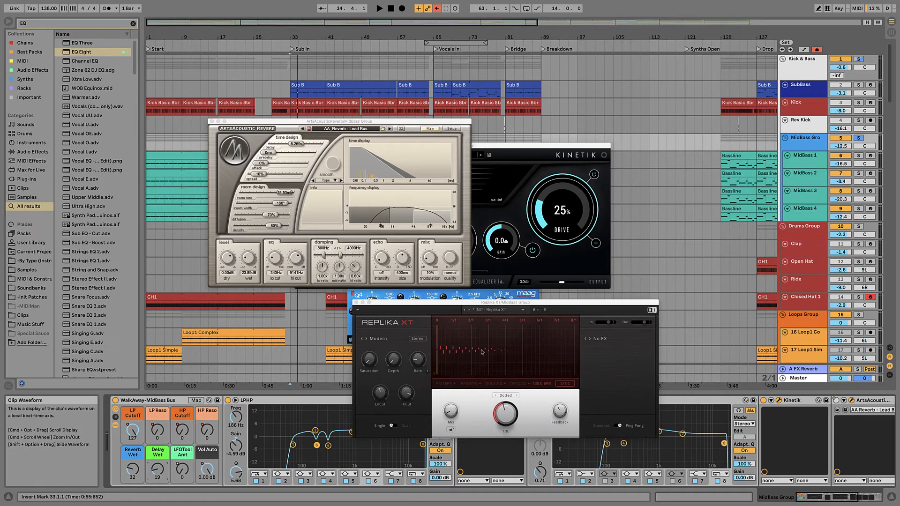
Close the Replika XT, ArtsAcousticReverb, Kinetik and Maag EQ4 plug-in windows
click(846, 502)
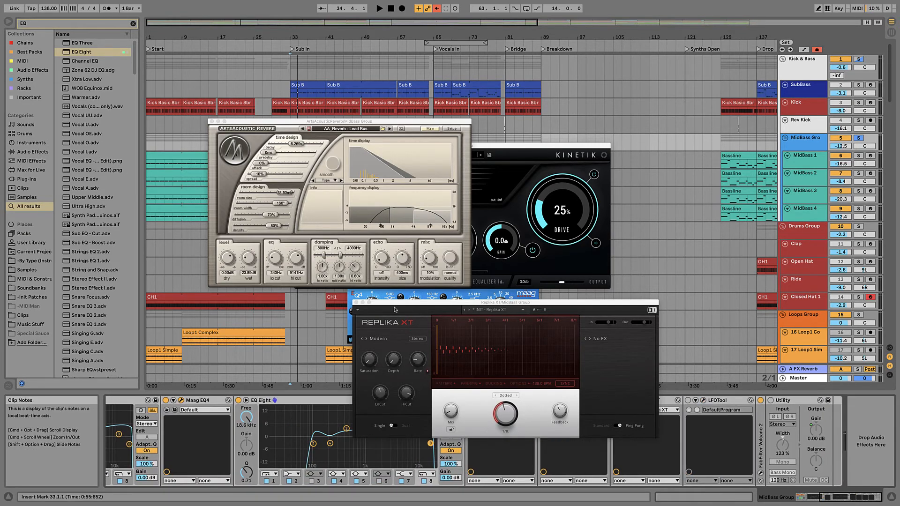
drag(379, 302, 284, 125)
click(261, 126)
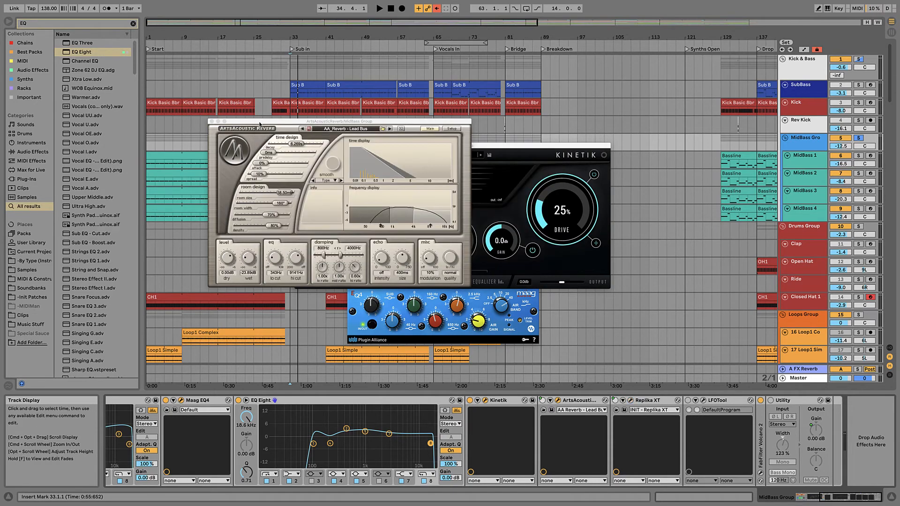
click(212, 121)
click(298, 146)
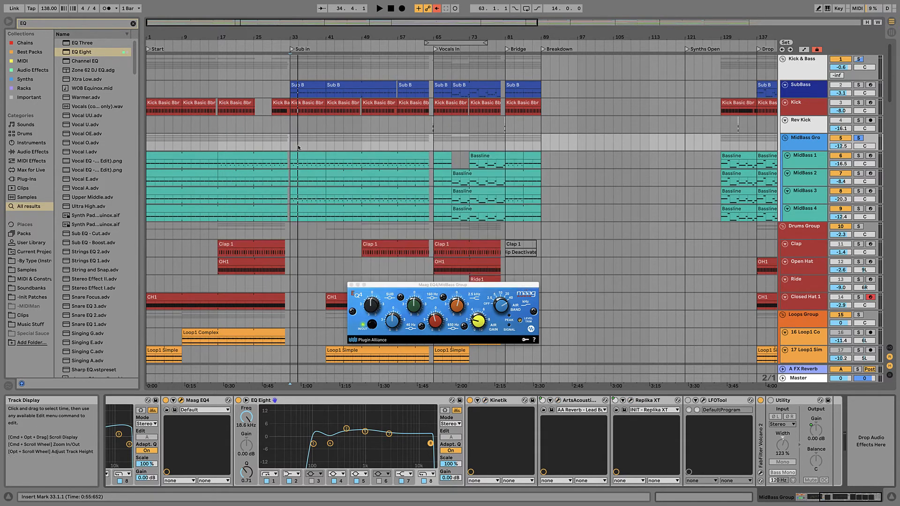
click(351, 284)
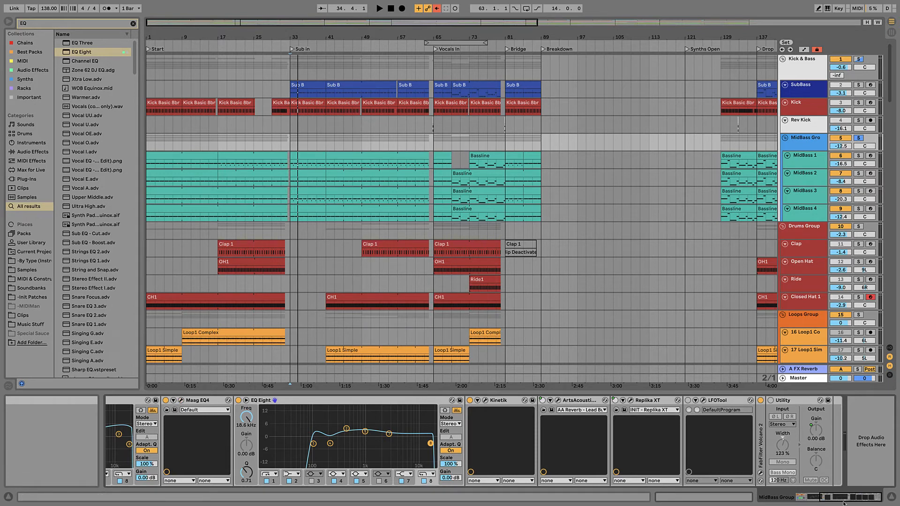
Activate and open LFOTool, set the LFOTool Amt macro to 83, and raise the middle point of its volume curve slightly
click(703, 401)
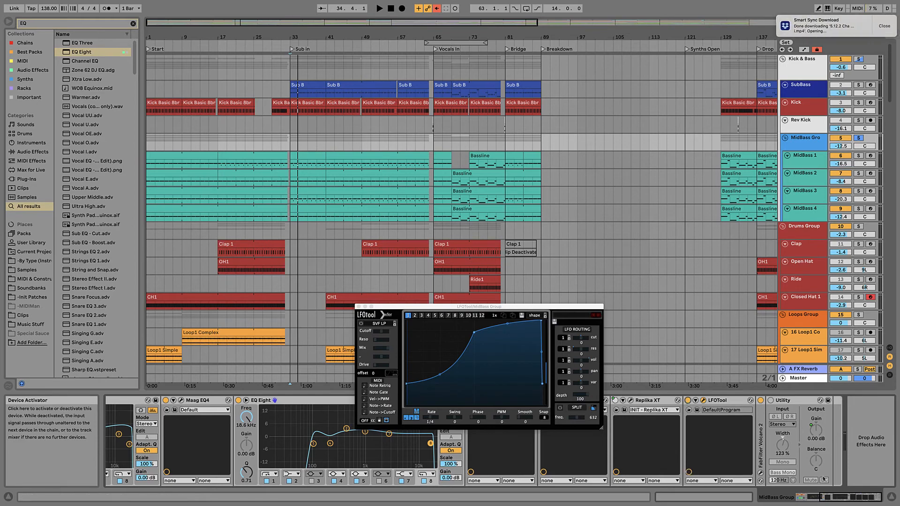
drag(849, 497, 822, 497)
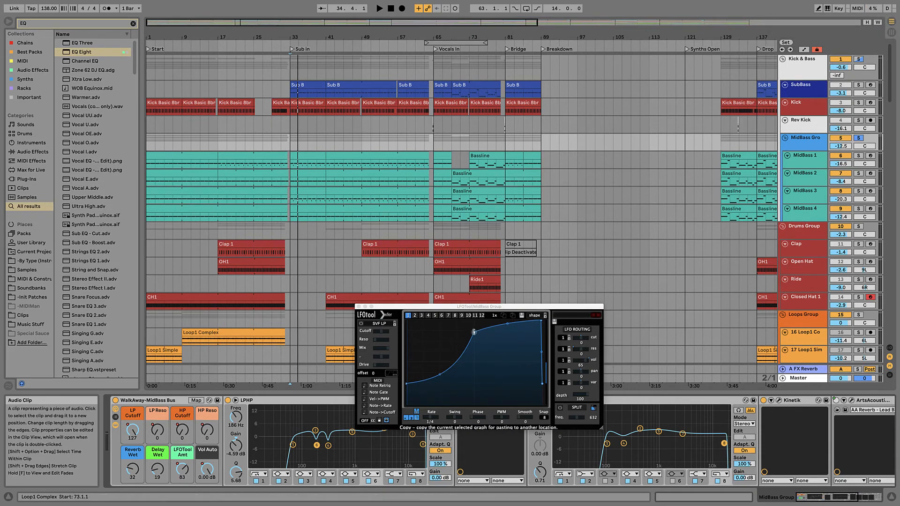
drag(475, 333, 476, 330)
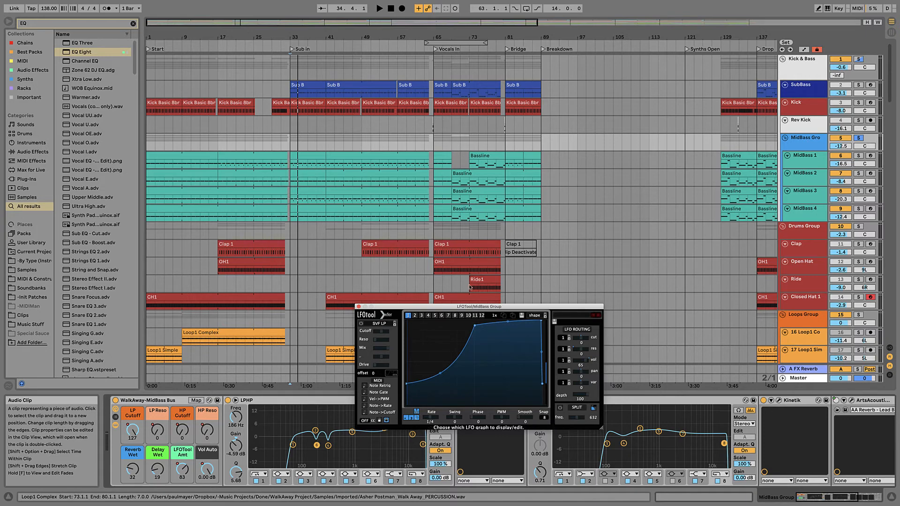
Play from bar 33 with LFOTool toggled off and on, soloing the Kick alongside the mid-bass to compare, and leave LFOTool active
key(space)
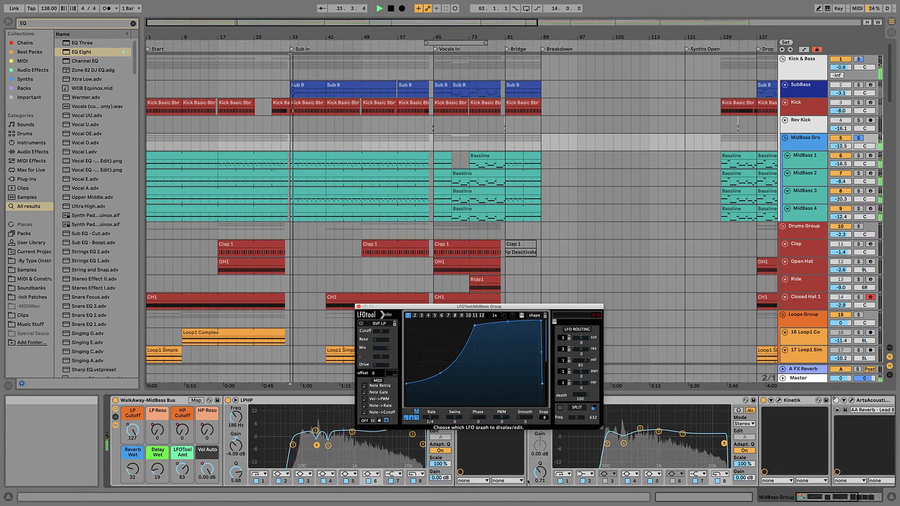
scroll(758, 402, right, 5)
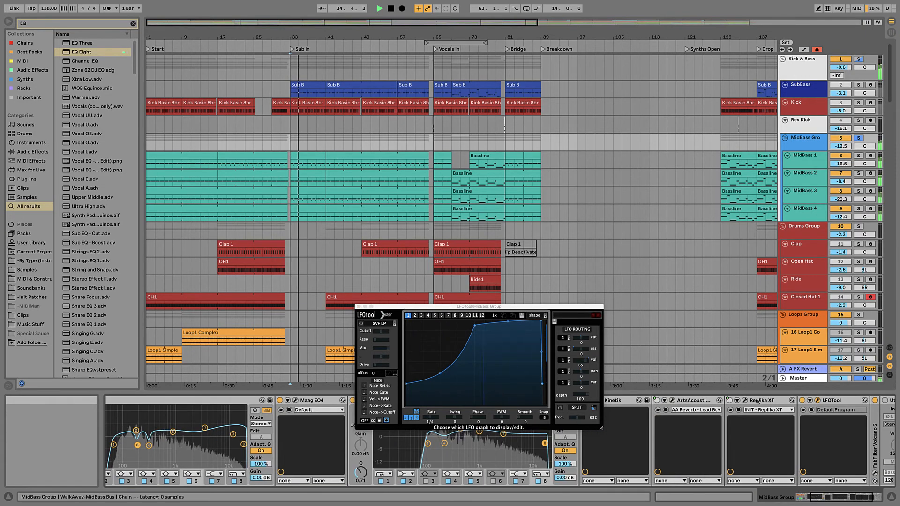
click(802, 401)
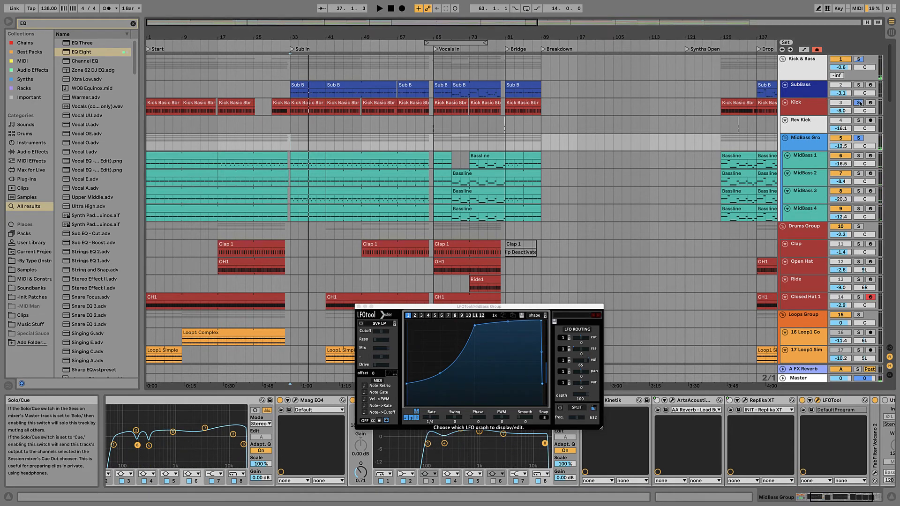
key(space)
click(803, 401)
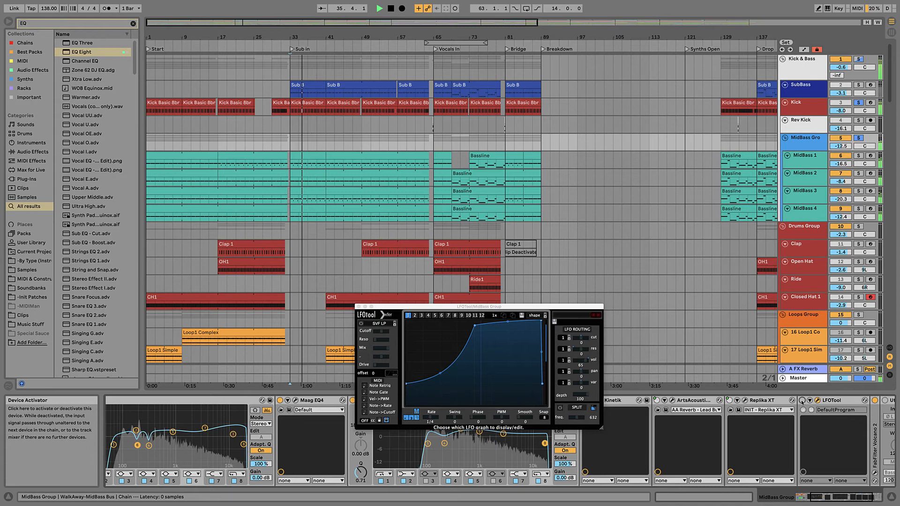
click(802, 401)
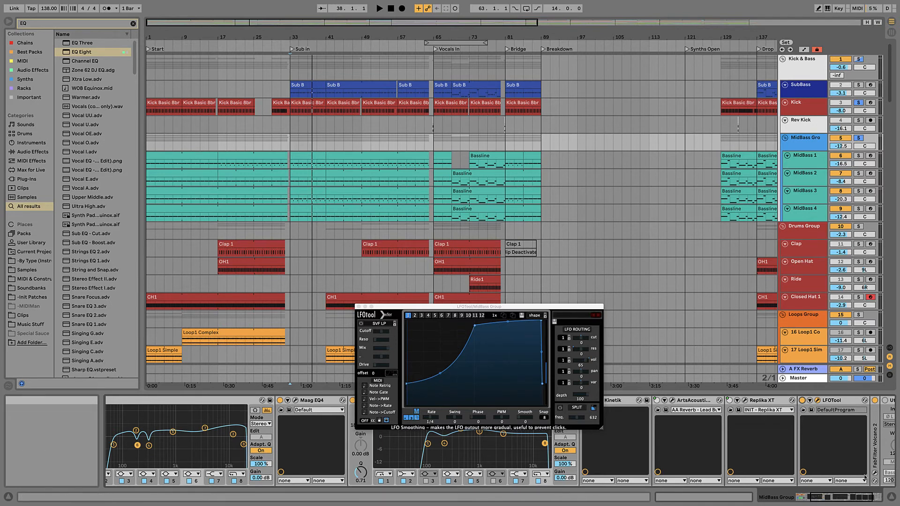
Unfold the collapsed FabFilter Volcano 2 device near the end of the MidBass Group chain and open its plug-in window
click(877, 497)
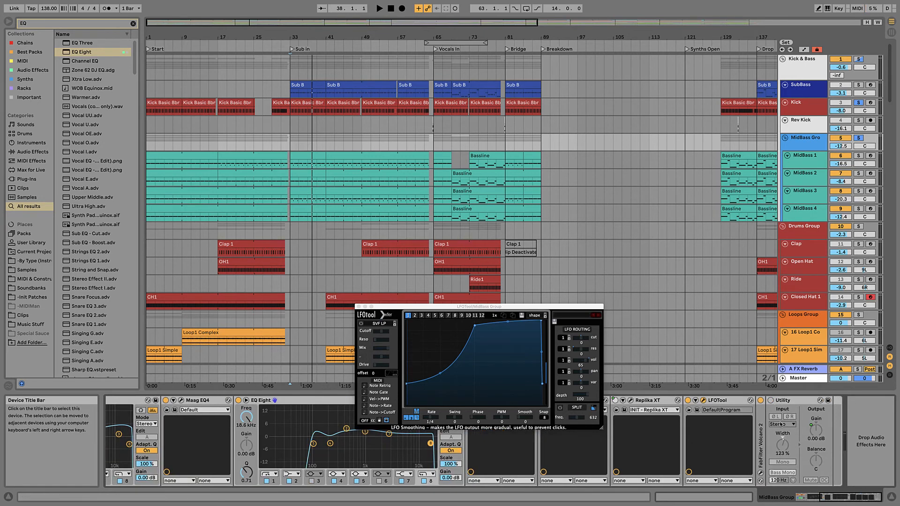
click(812, 435)
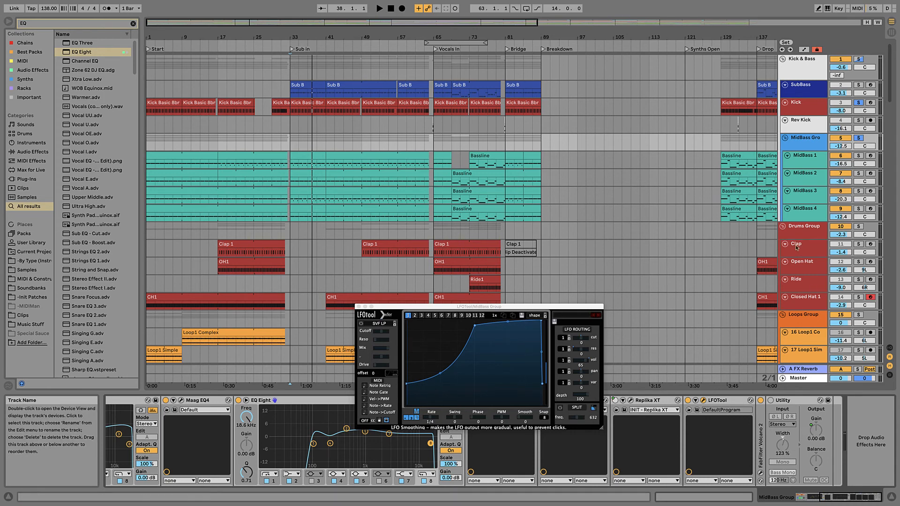
double_click(760, 431)
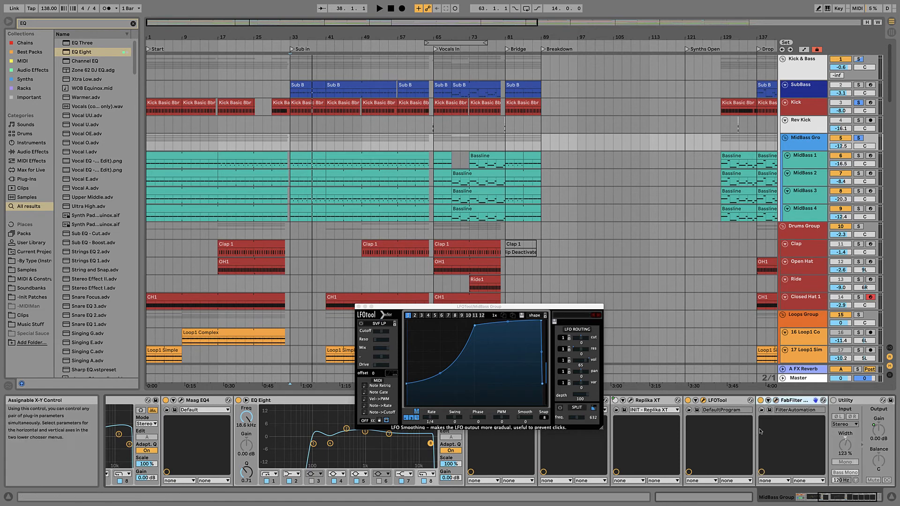
click(776, 401)
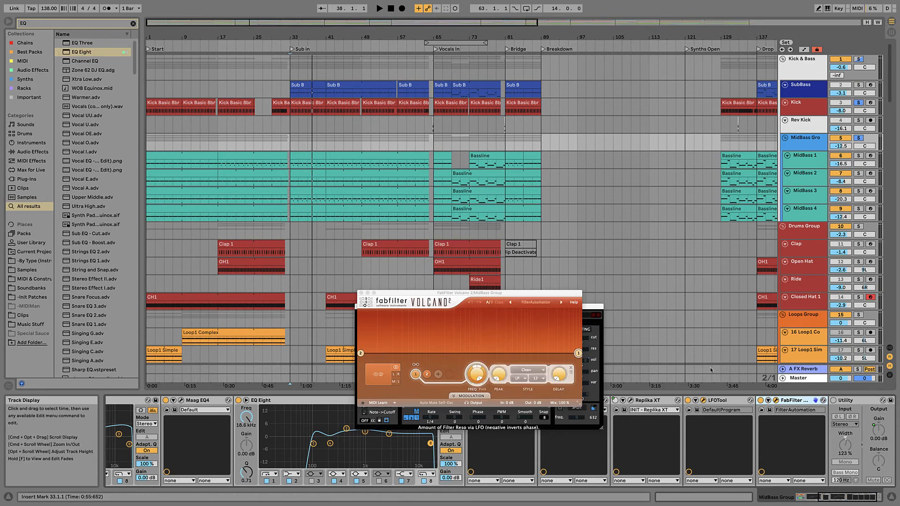
Play the kick and mid-bass from the Start locator to examine the Volcano 2 filter automation through the intro
click(149, 49)
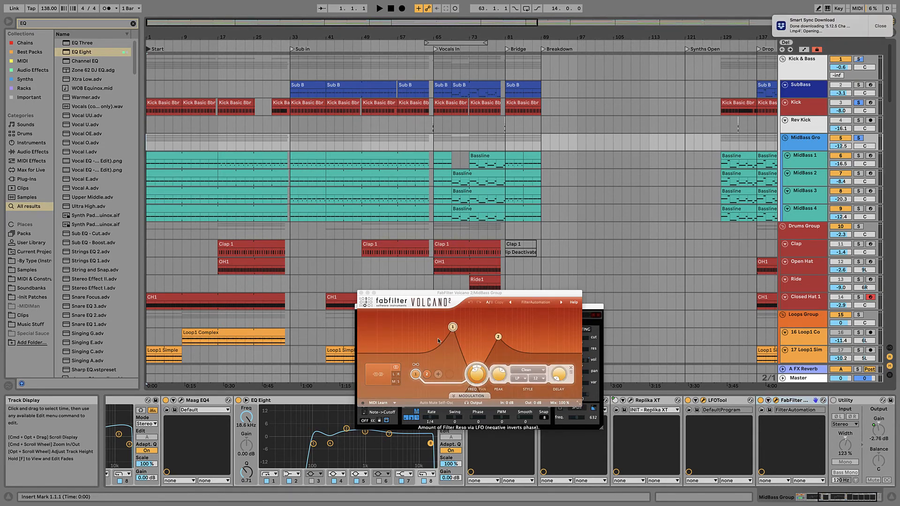
key(space)
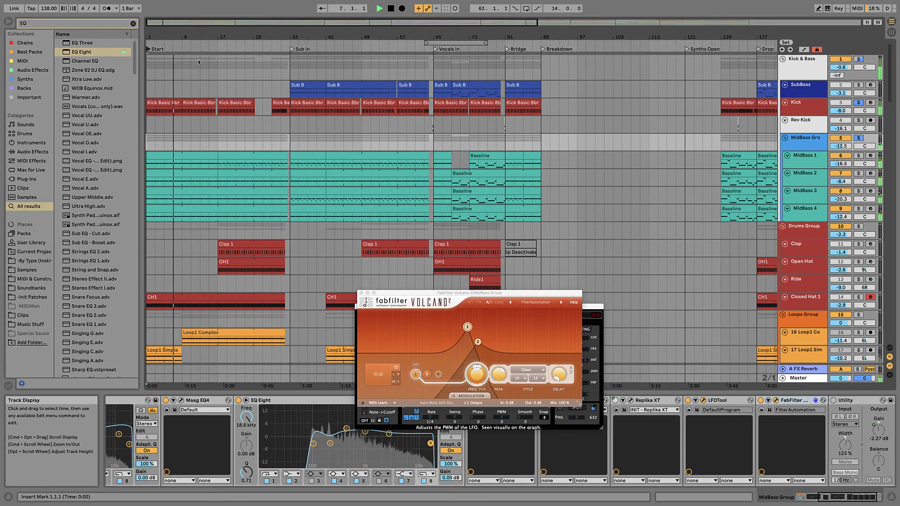
click(198, 59)
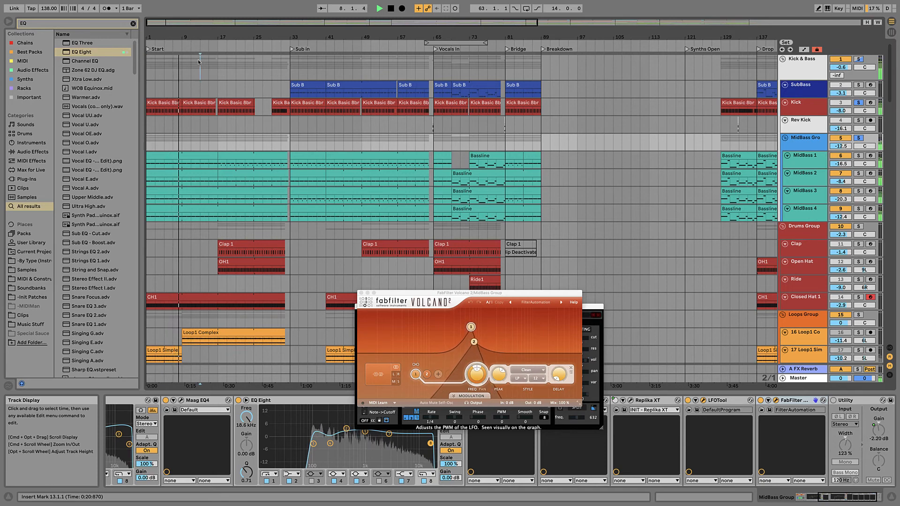
click(198, 60)
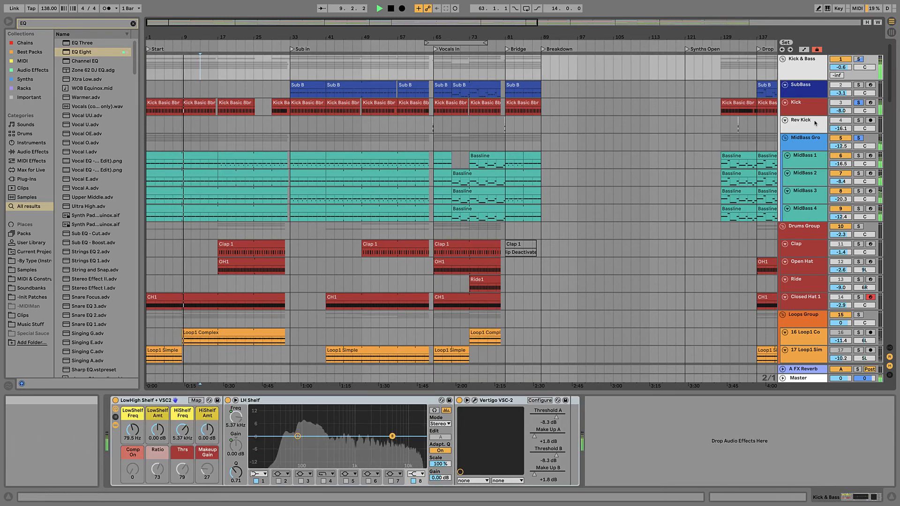
click(806, 142)
key(space)
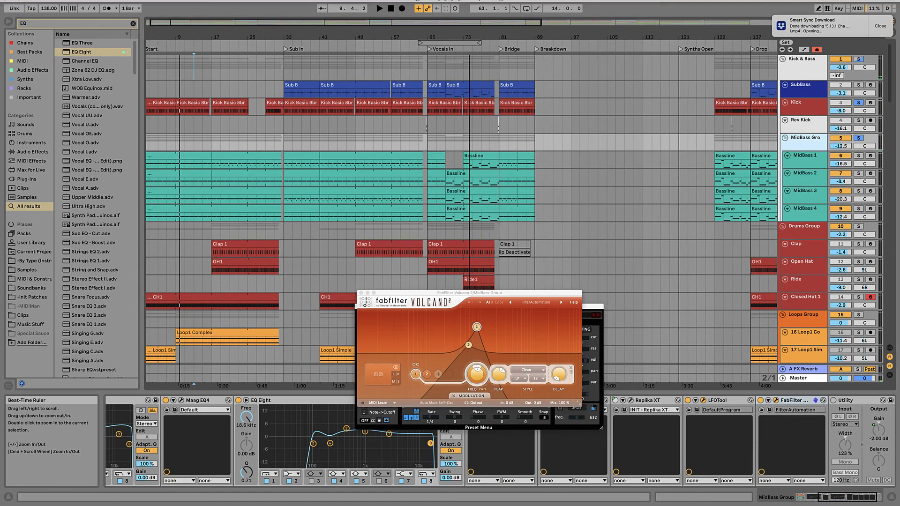
Play from the Vocals In locator at bar 65 and activate the Utility device on the MidBass Group
drag(475, 37, 227, 37)
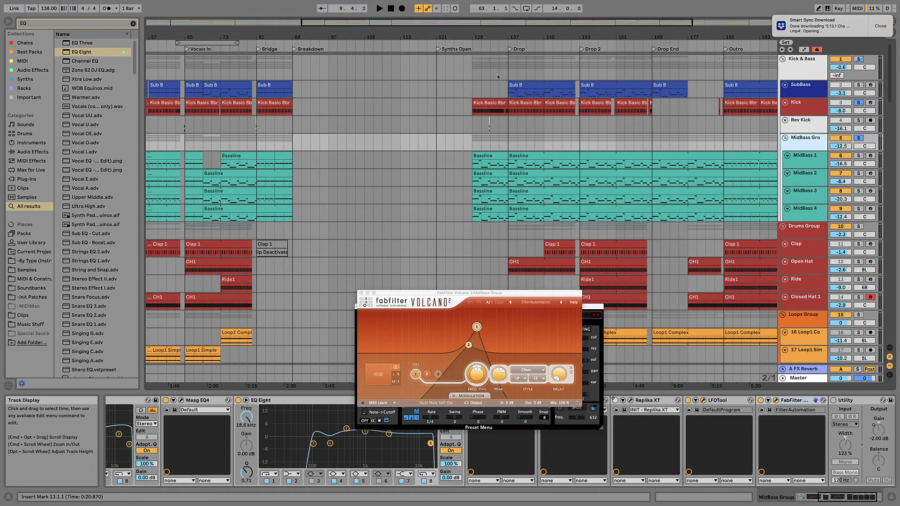
click(323, 79)
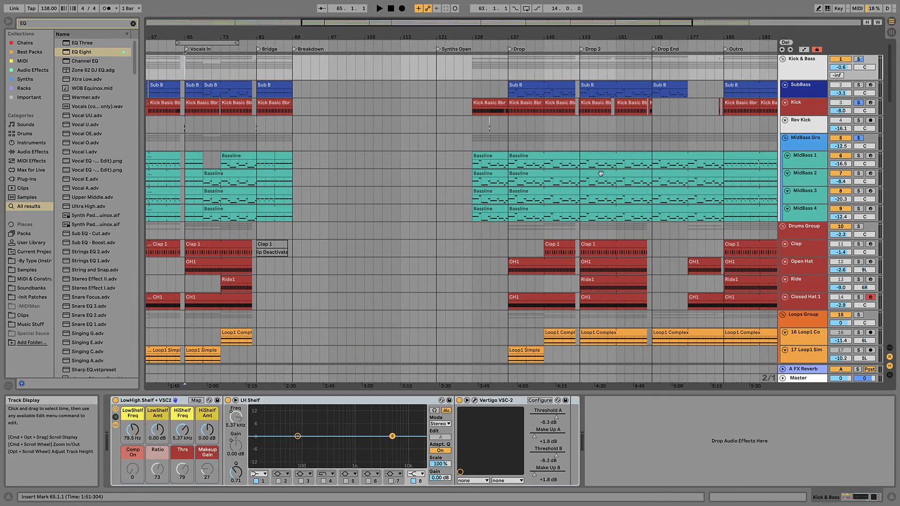
click(807, 140)
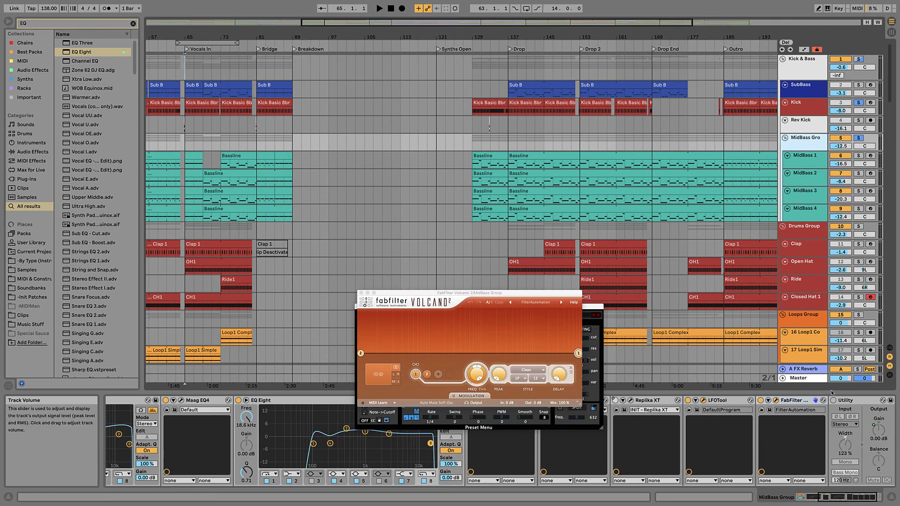
key(space)
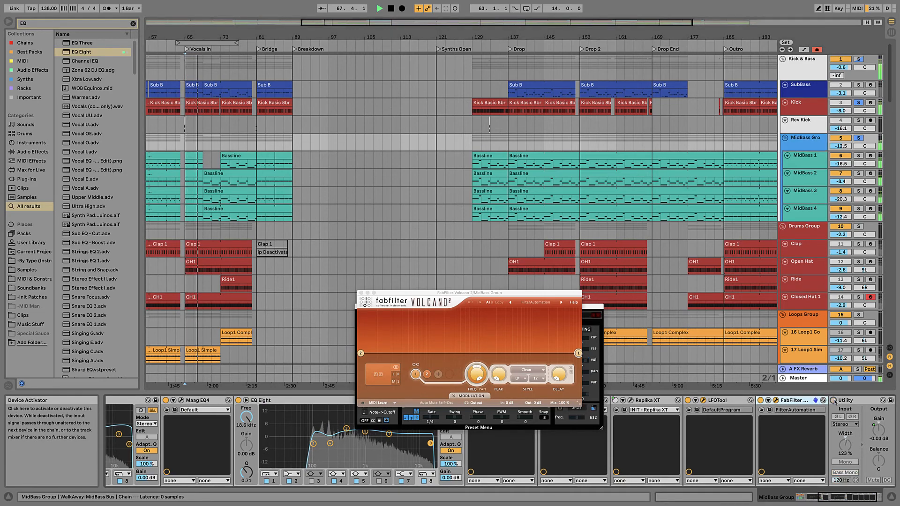
key(space)
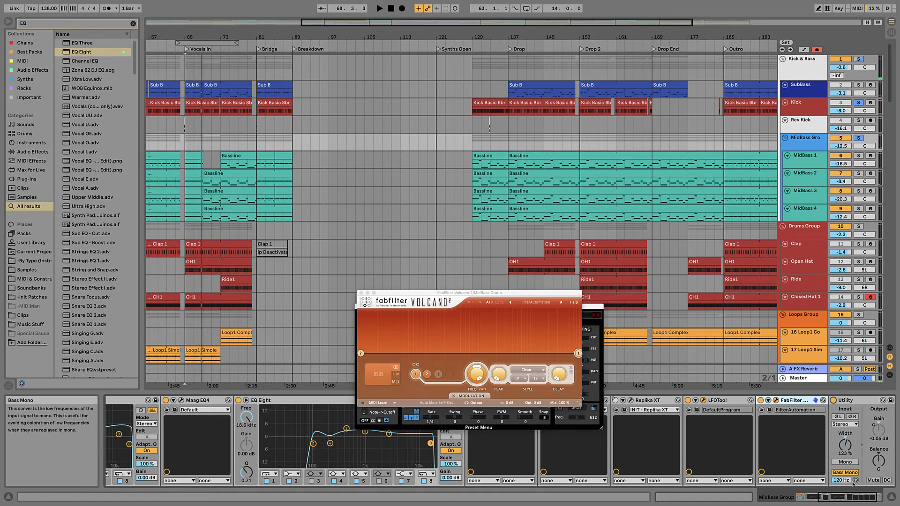
drag(844, 499, 760, 504)
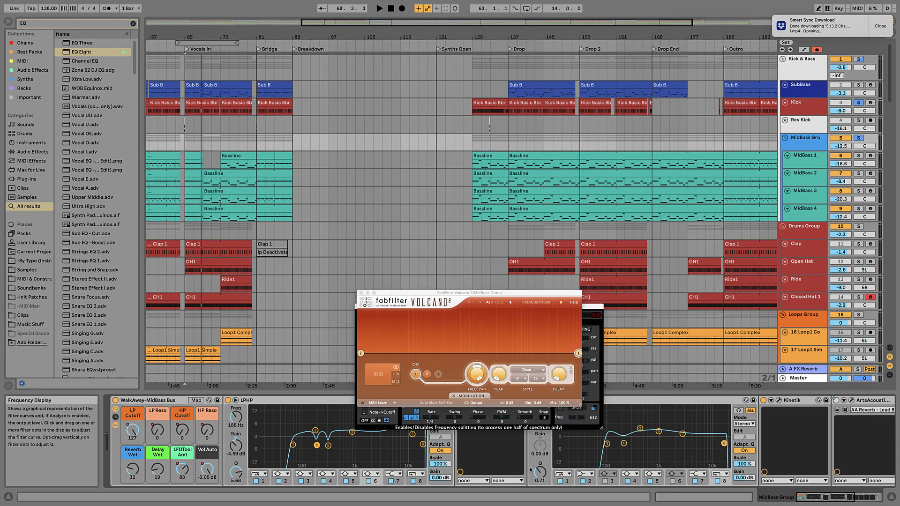
drag(832, 498, 870, 498)
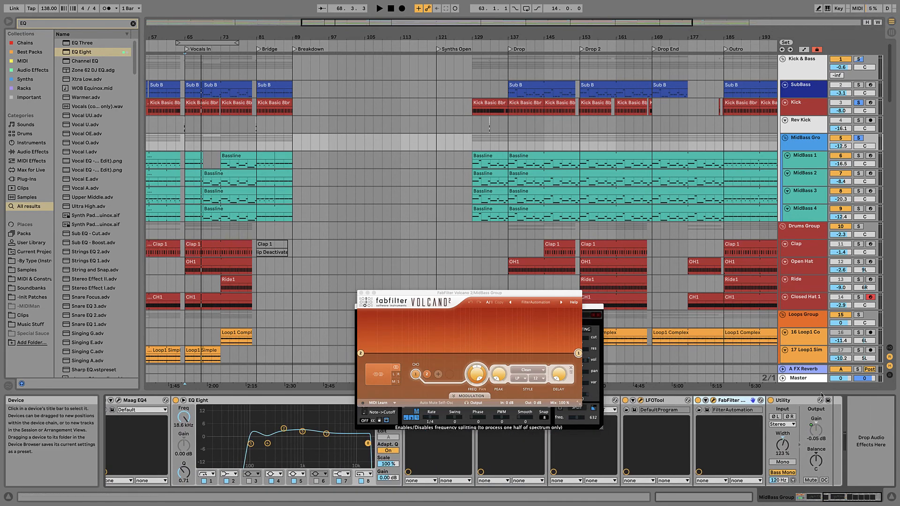
click(360, 293)
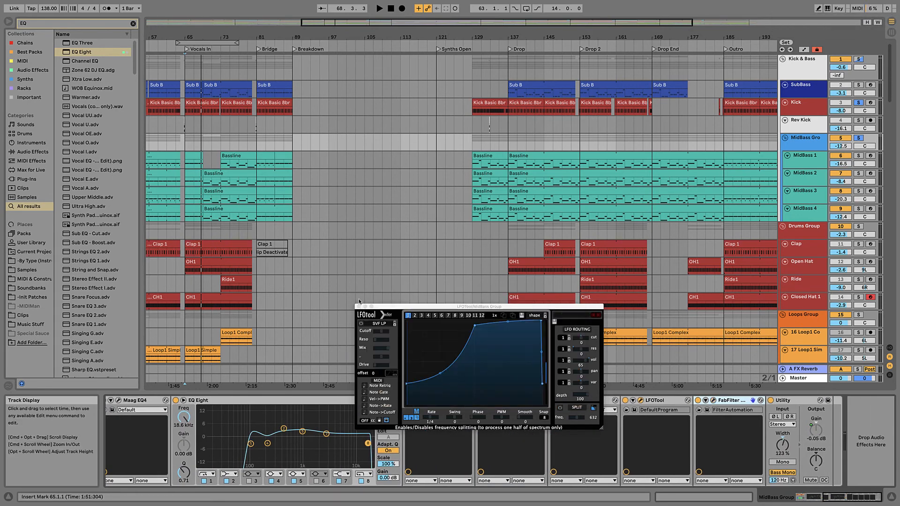
click(358, 307)
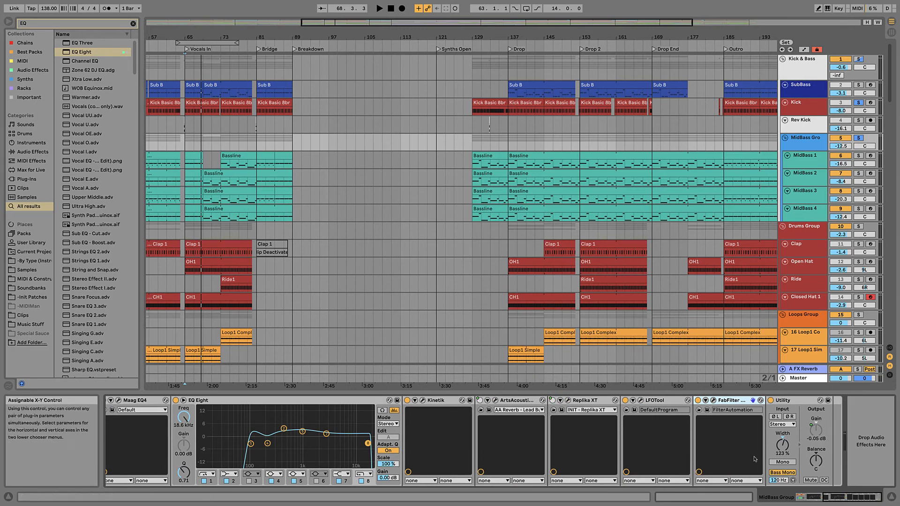
Open FabFilter Pro-Q 3 on the Master track and raise the side low-cut band to about 85 Hz
click(802, 379)
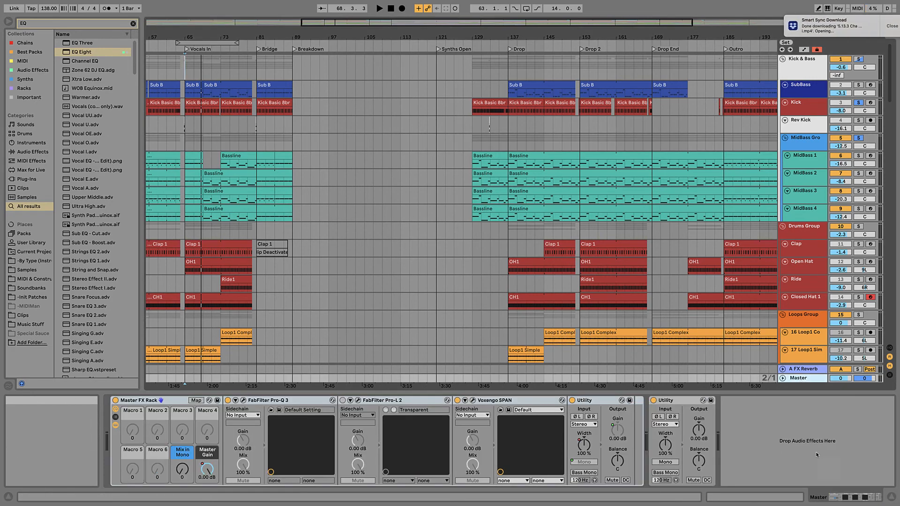
click(243, 400)
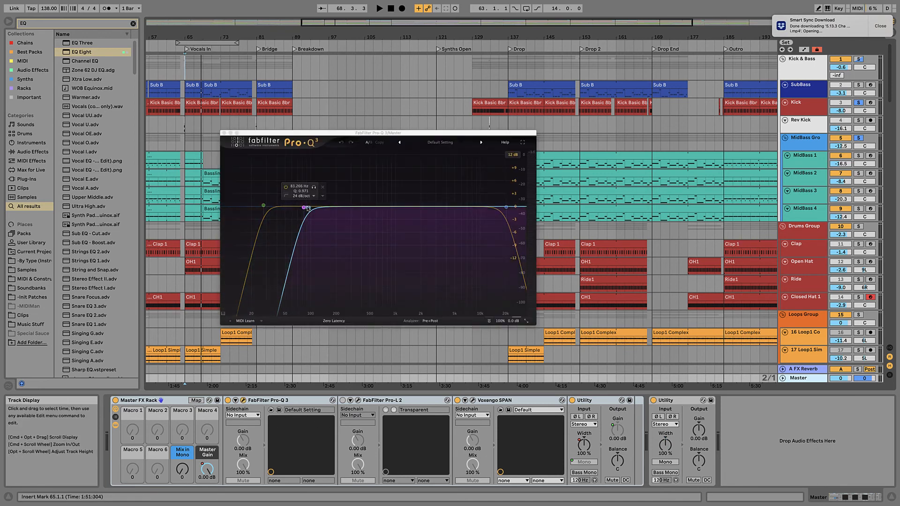
drag(305, 209, 306, 210)
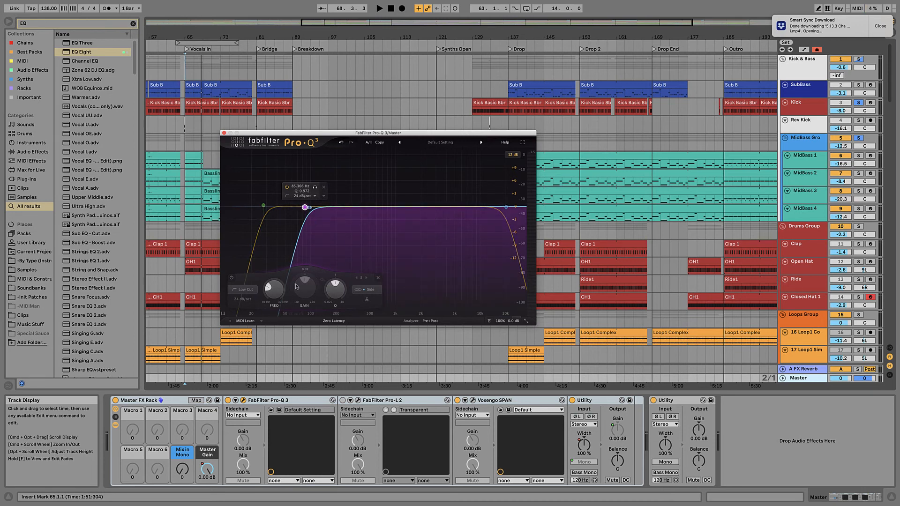
Play the MidBass Group from bar 65 with its Utility toggled off and on to compare, leaving Utility active
click(803, 141)
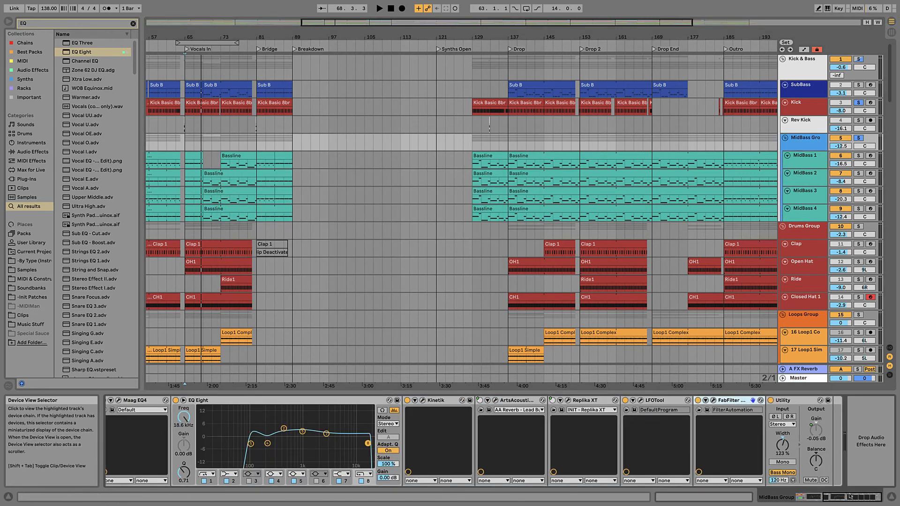
drag(850, 497, 887, 497)
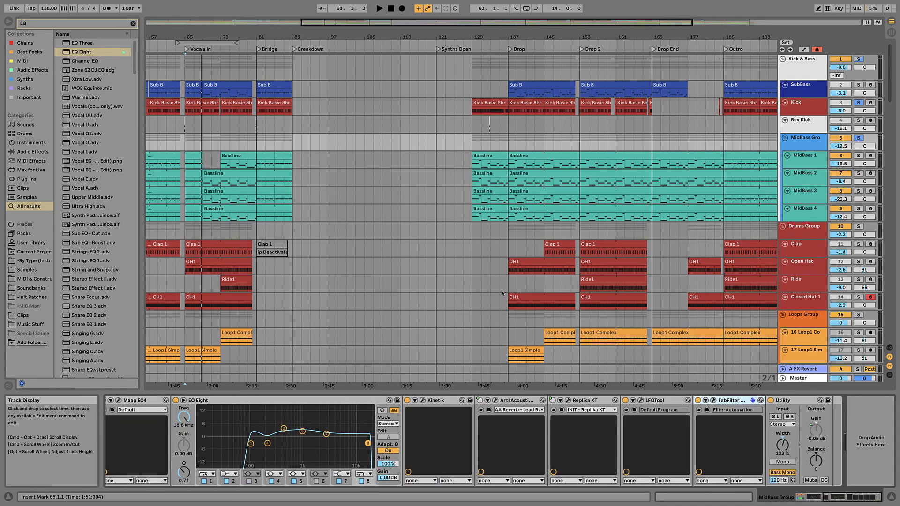
key(space)
click(771, 400)
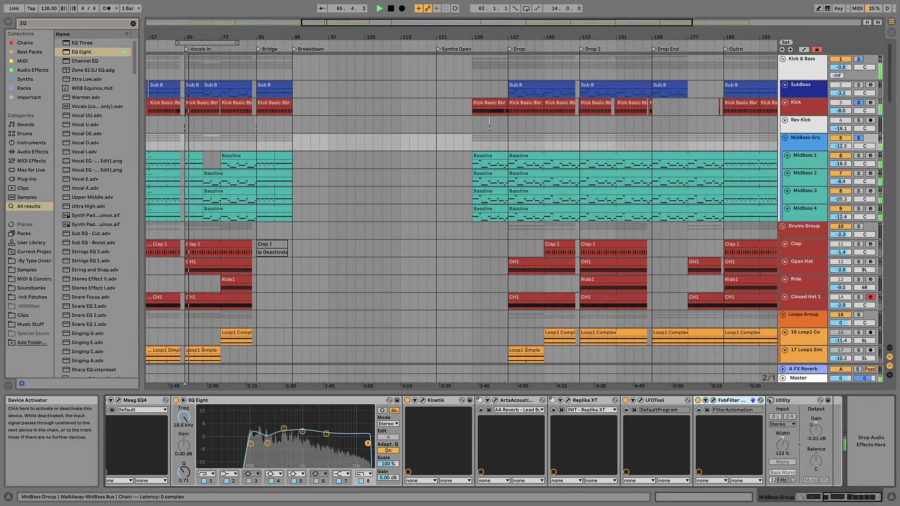
click(771, 400)
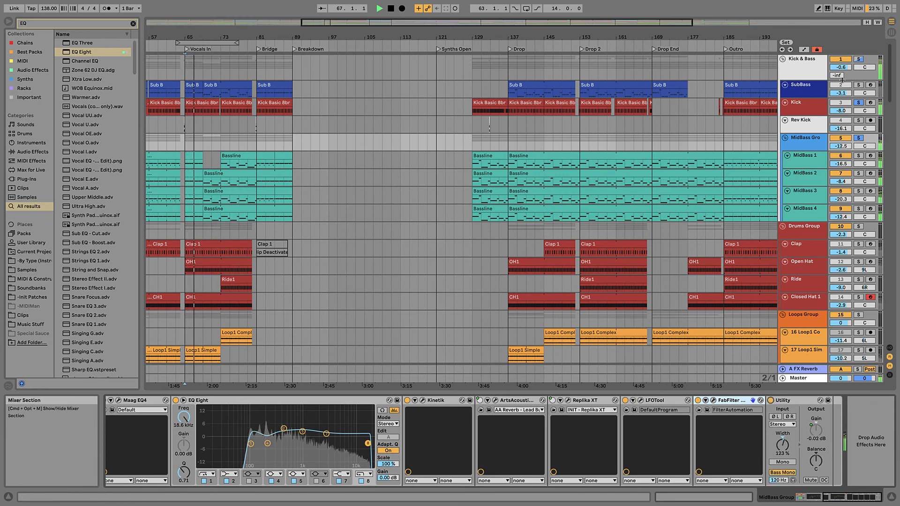
Solo the SubBass alongside the kick and mid-bass during playback and show its device chain
click(858, 84)
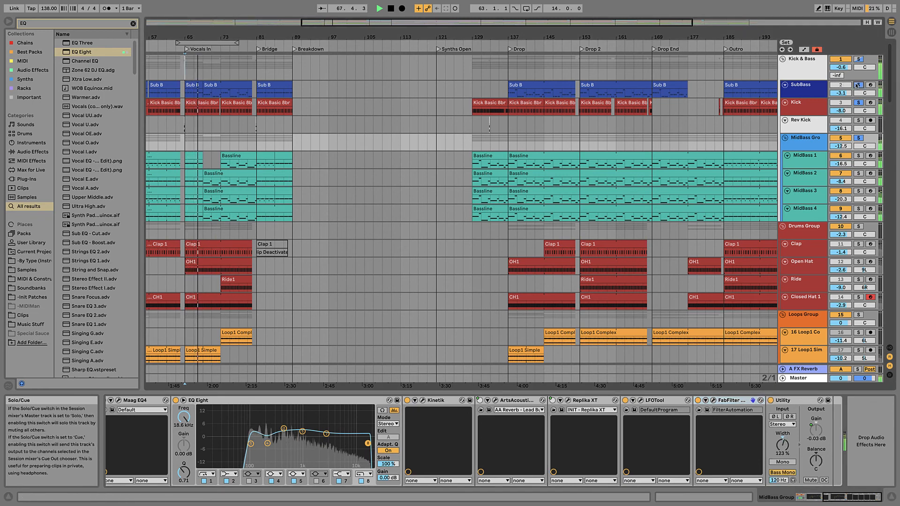
click(830, 92)
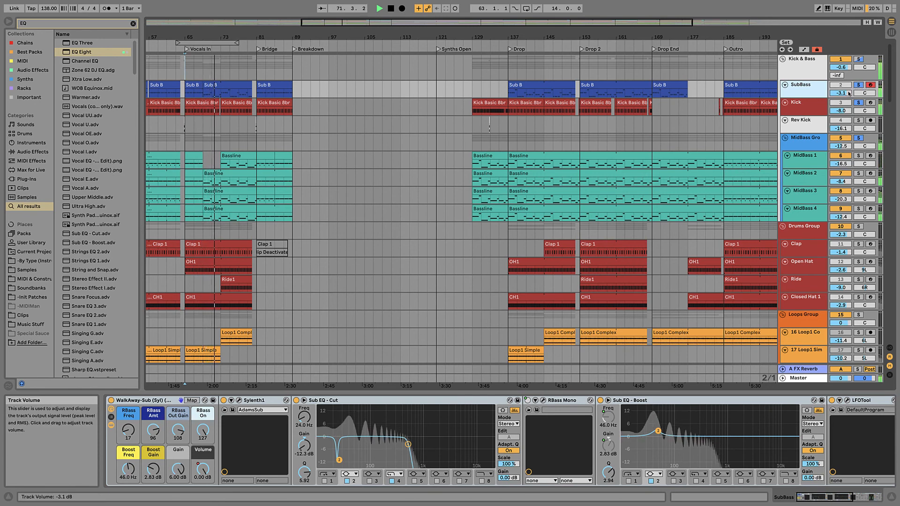
key(space)
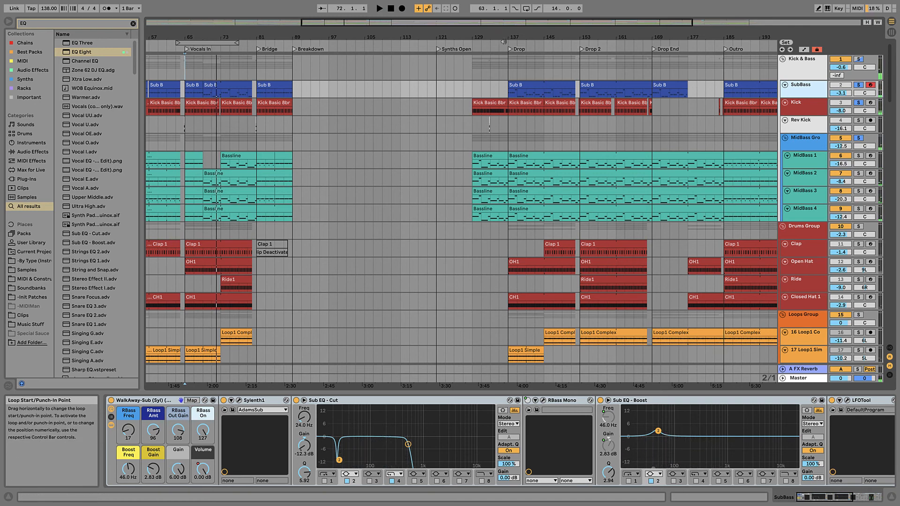
Play from just before the Drop, view the Sub B clip's notes, and compare the mix using the SubBass solo
click(505, 43)
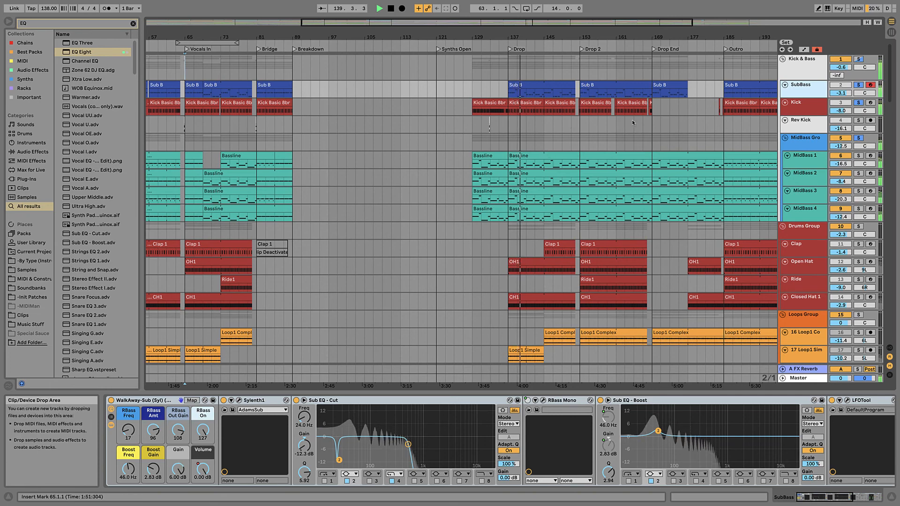
double_click(536, 84)
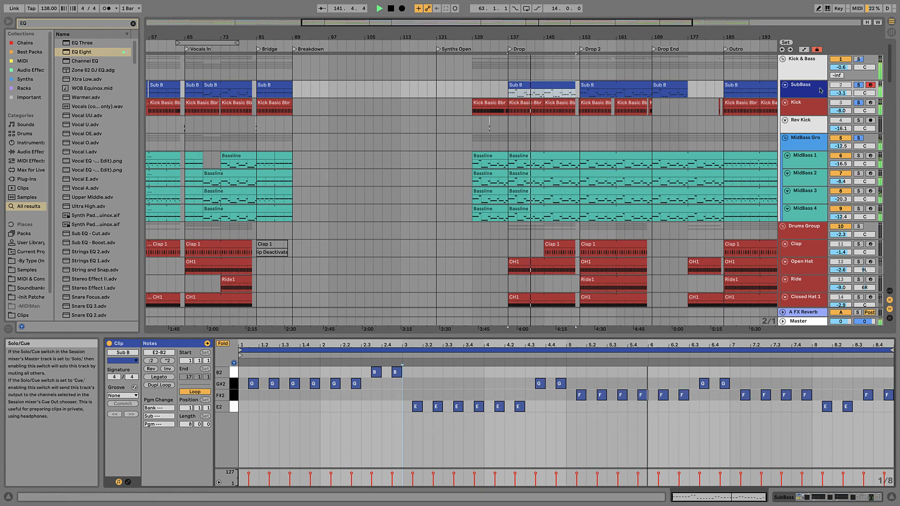
click(833, 497)
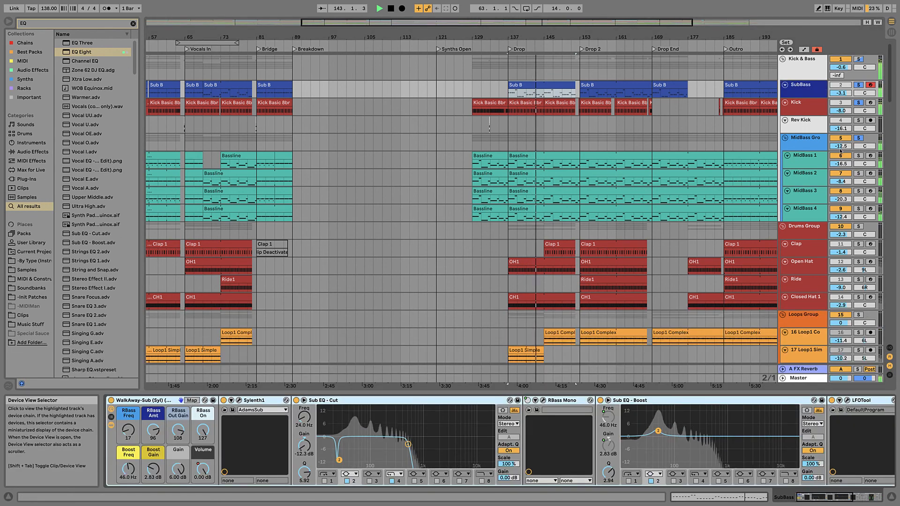
click(859, 86)
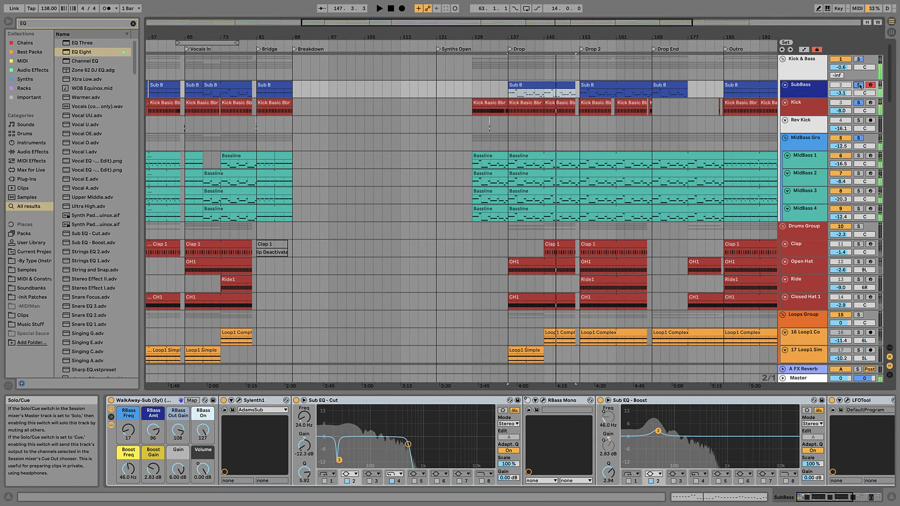
key(space)
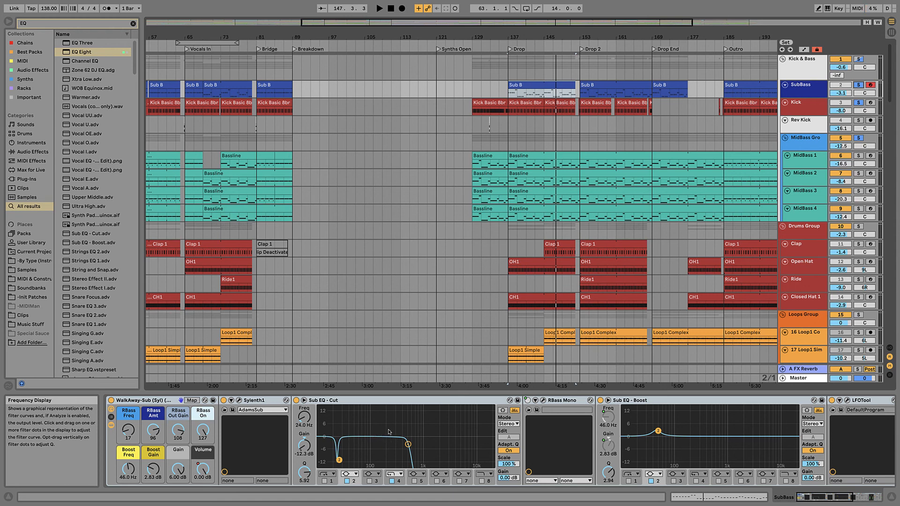
Examine the high-cut band of Sub EQ - Cut on SubBass, then select the Sub B clip at the Drop
click(409, 445)
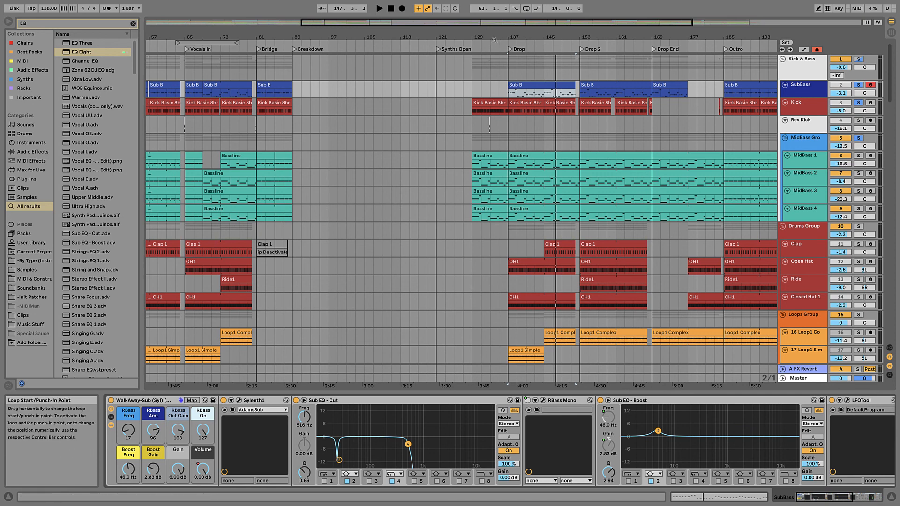
drag(496, 37, 390, 37)
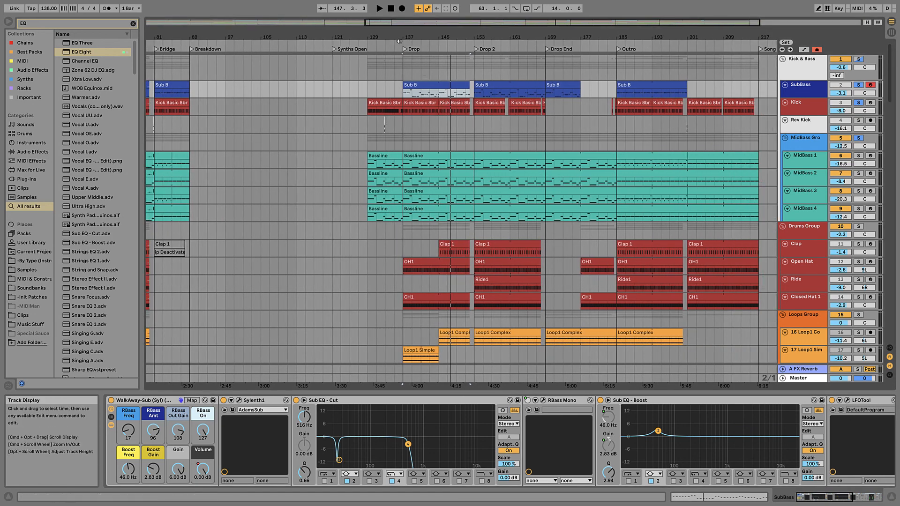
click(399, 61)
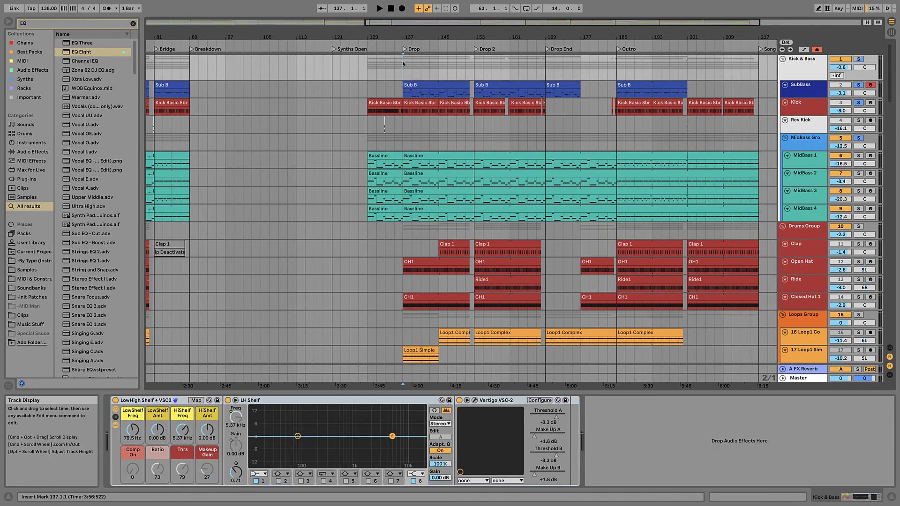
click(440, 86)
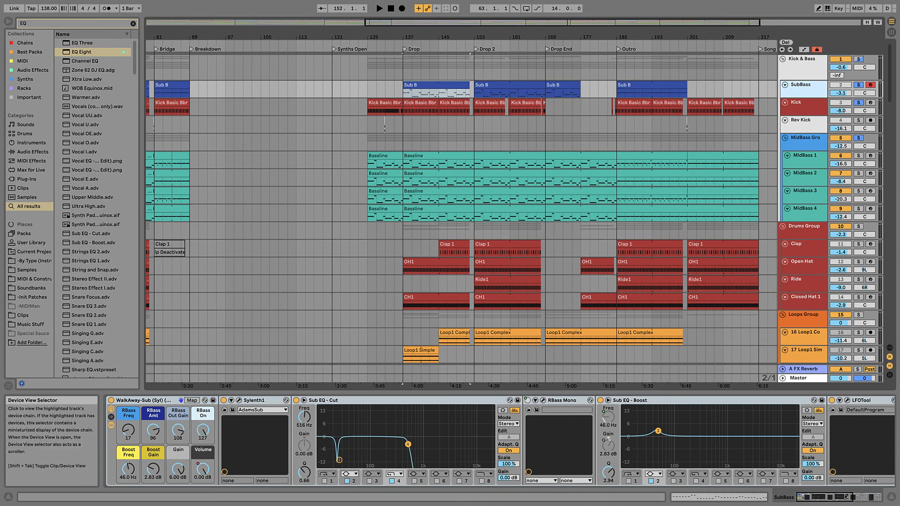
drag(830, 497, 730, 497)
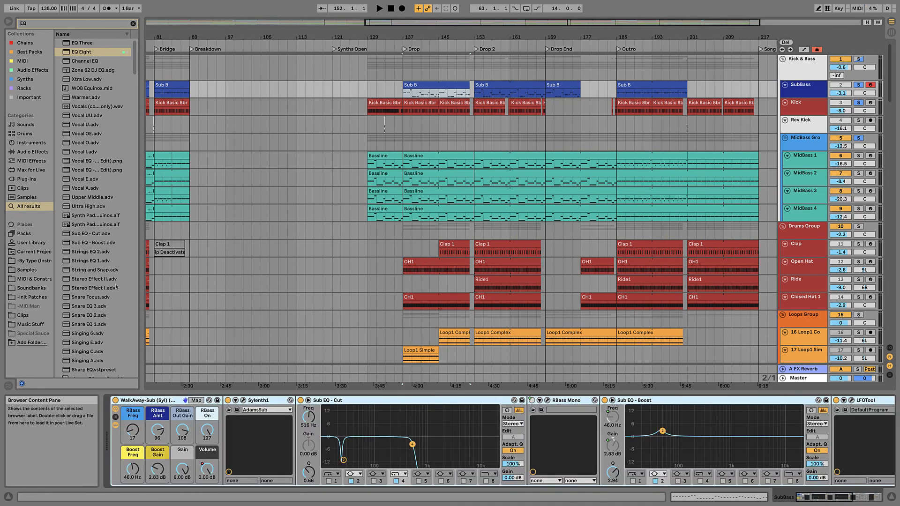
Narrow the browser slightly and show the SubBass track's device chain
drag(140, 254, 130, 254)
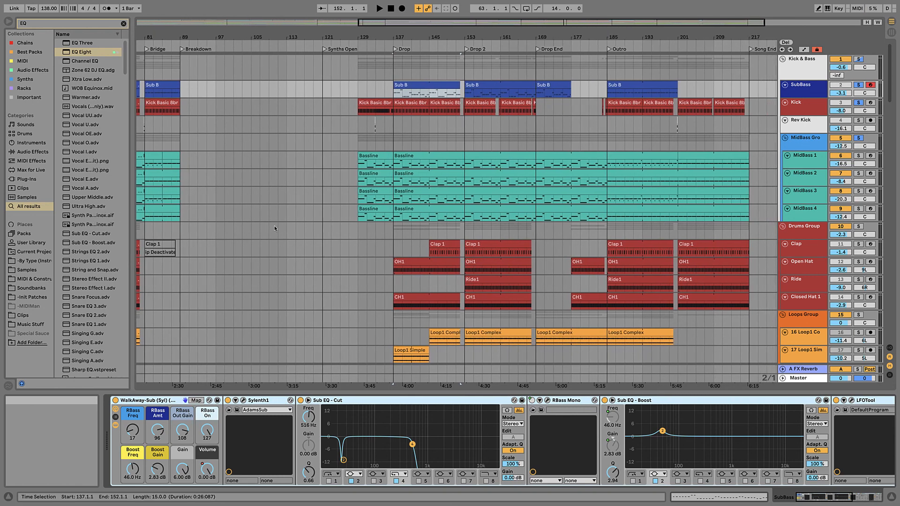
click(796, 88)
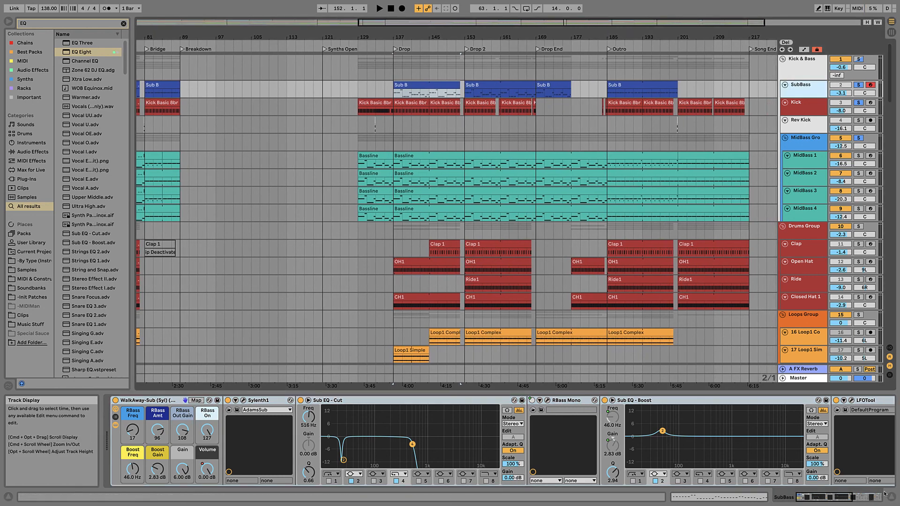
click(813, 497)
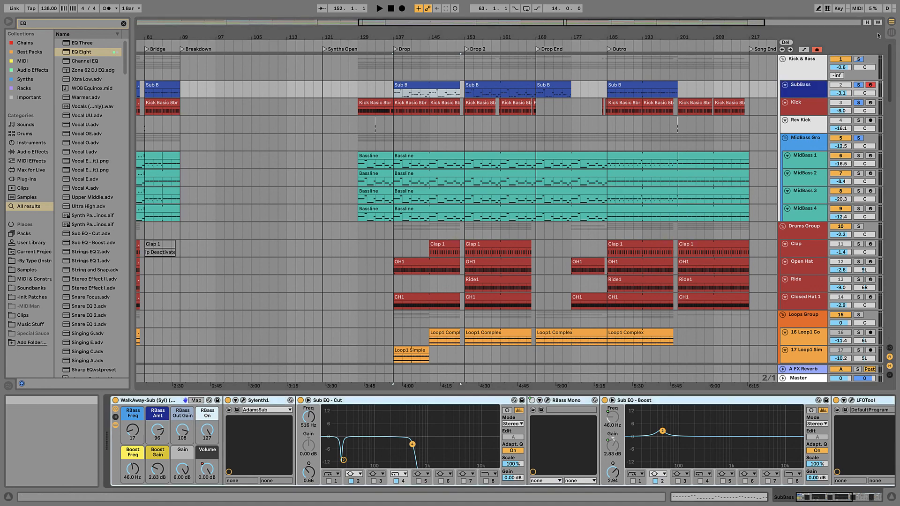
Review the device chains of the Kick & Bass group, Kick and MidBass Group, finishing on SubBass
click(807, 87)
click(806, 71)
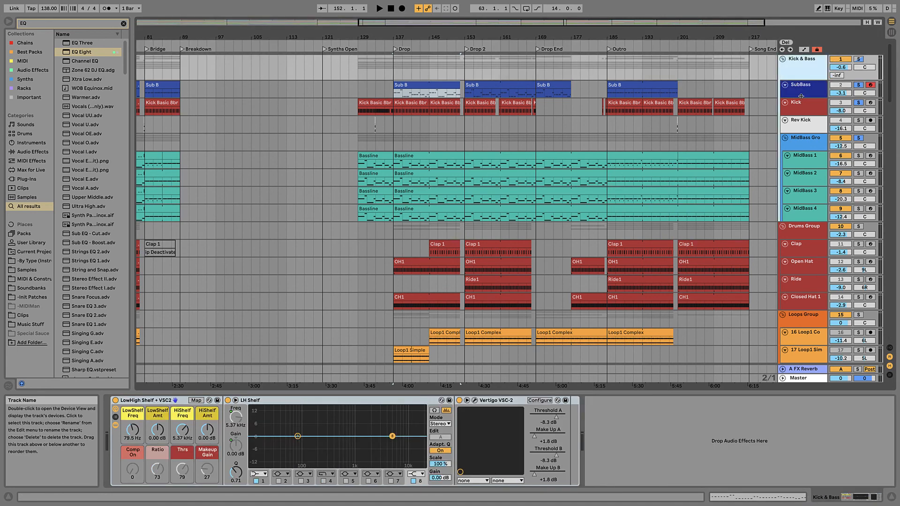
click(802, 88)
click(800, 102)
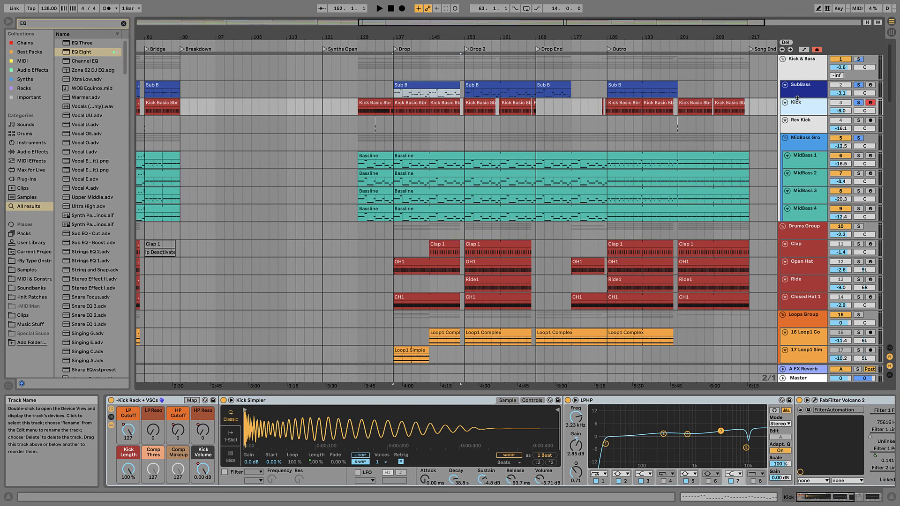
click(800, 123)
click(800, 143)
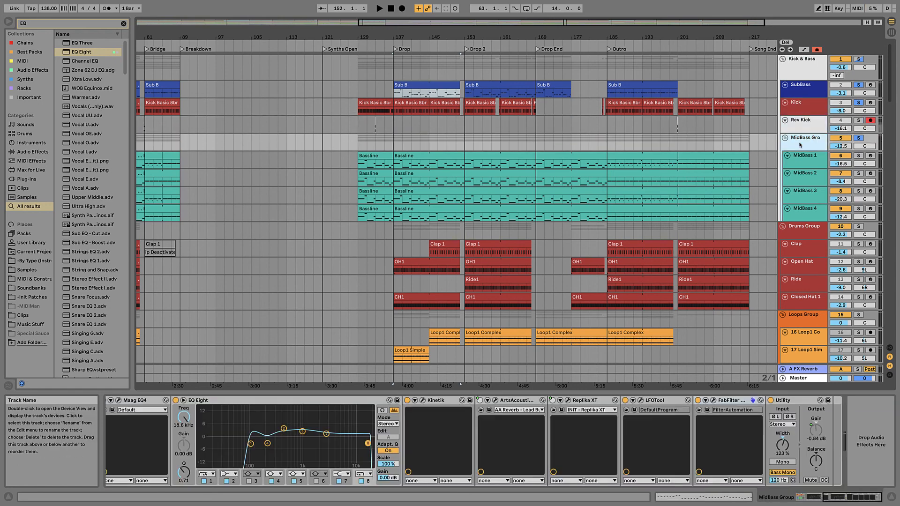
click(805, 112)
click(803, 97)
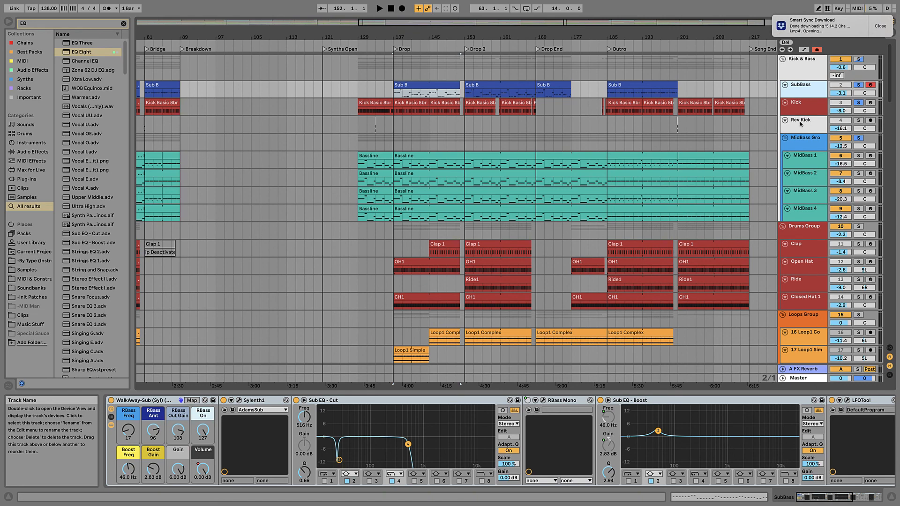
Stop playback and clear the solos on the SubBass, Kick and MidBass Group tracks
click(242, 39)
drag(243, 40, 490, 31)
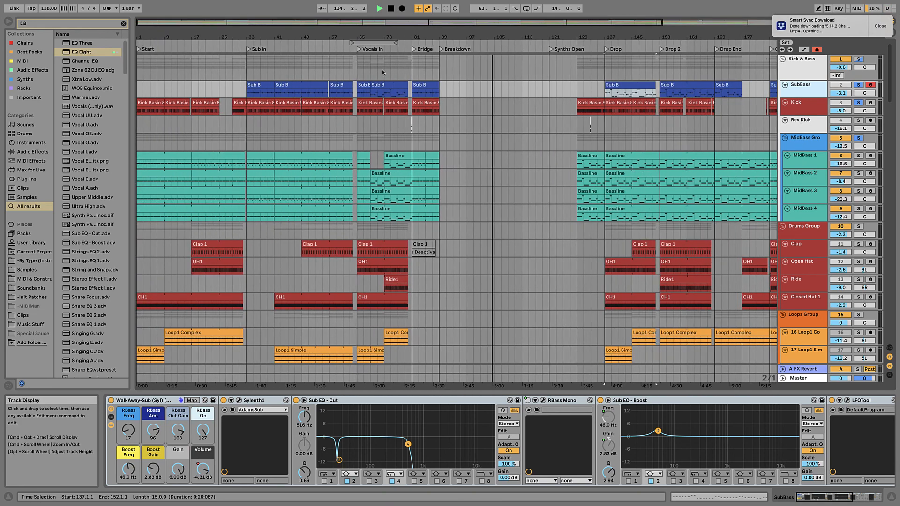
key(space)
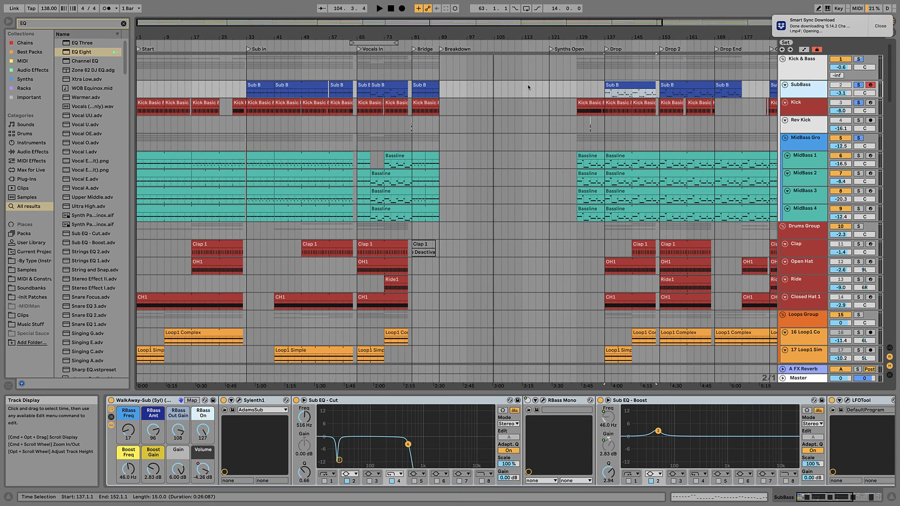
click(859, 86)
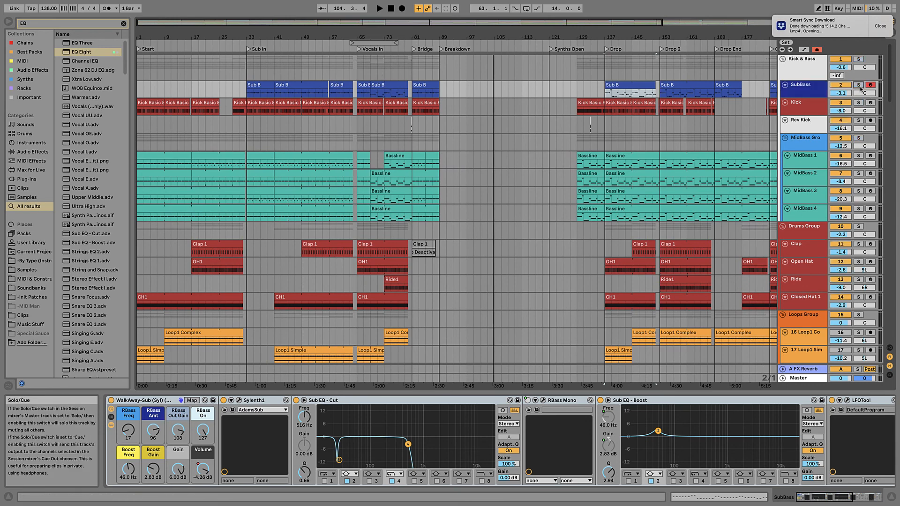